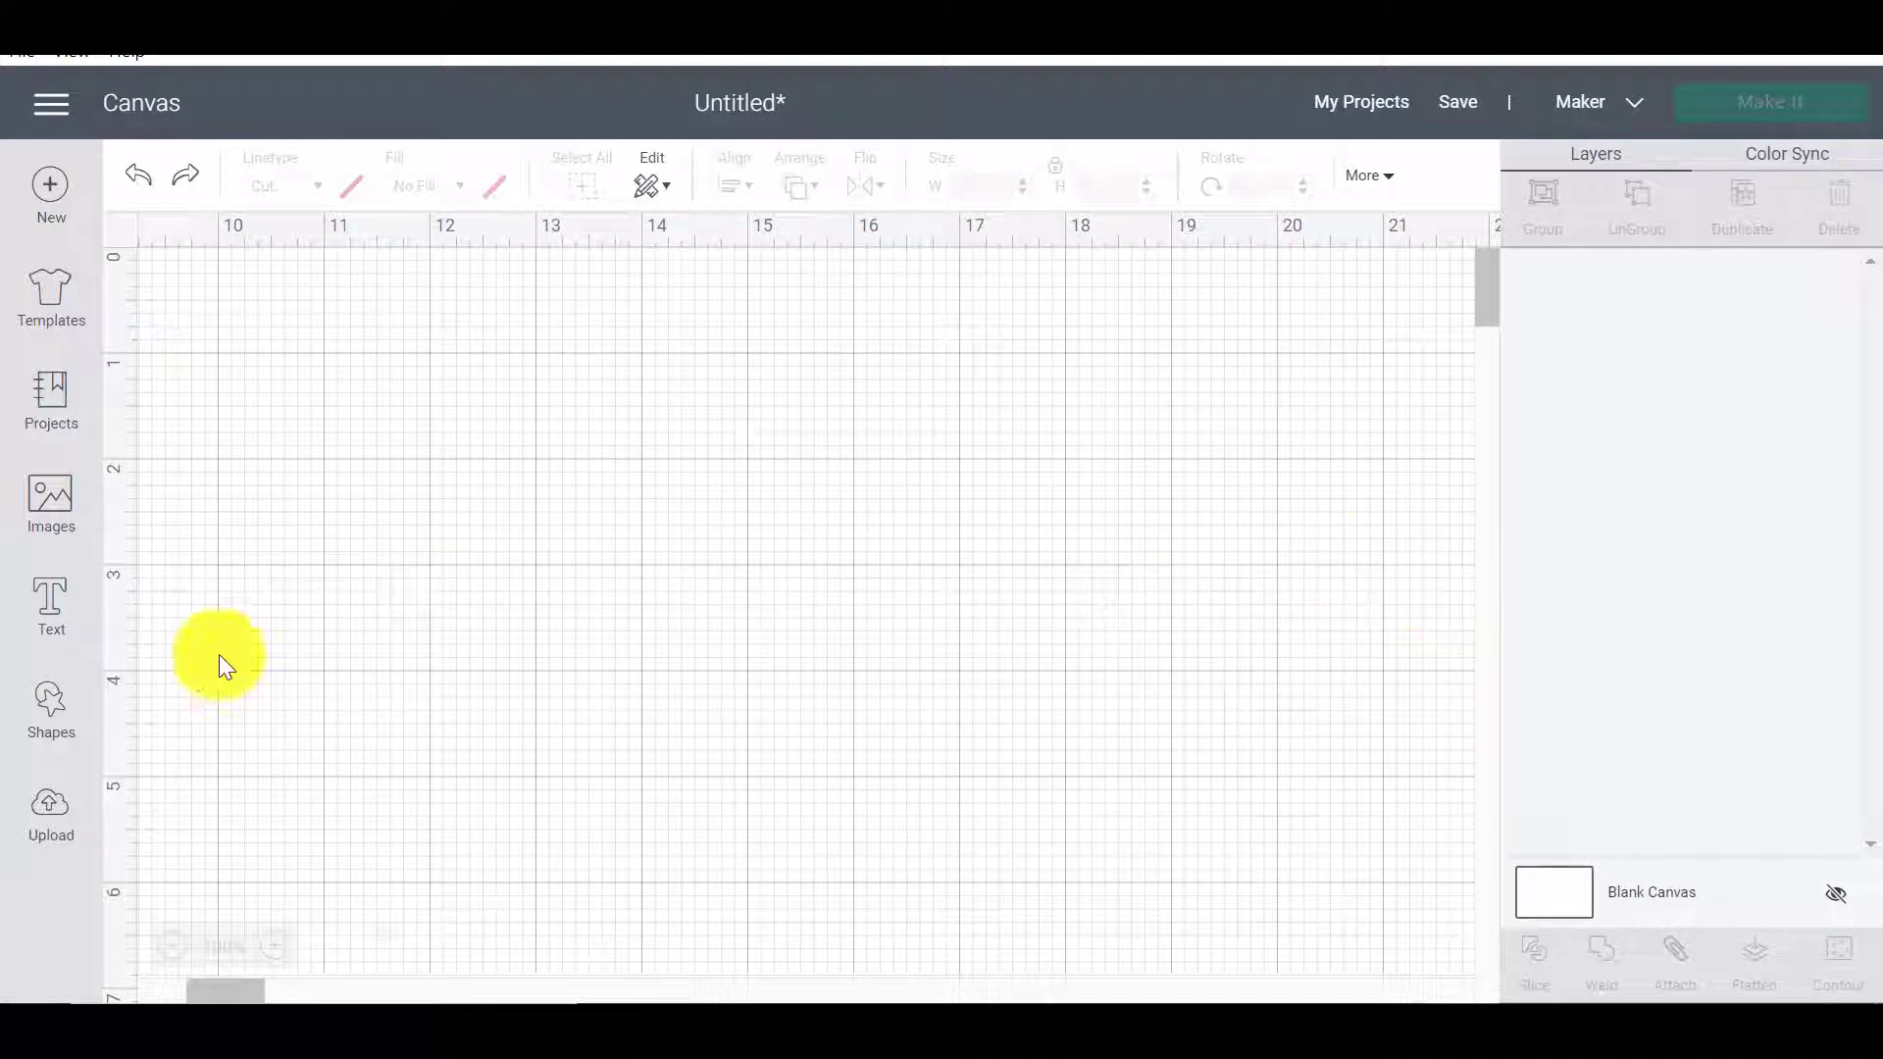
- Add a 5.199 x 4.92 in heart and center a 4.465 x 4.225 in duplicate inside it
click(54, 706)
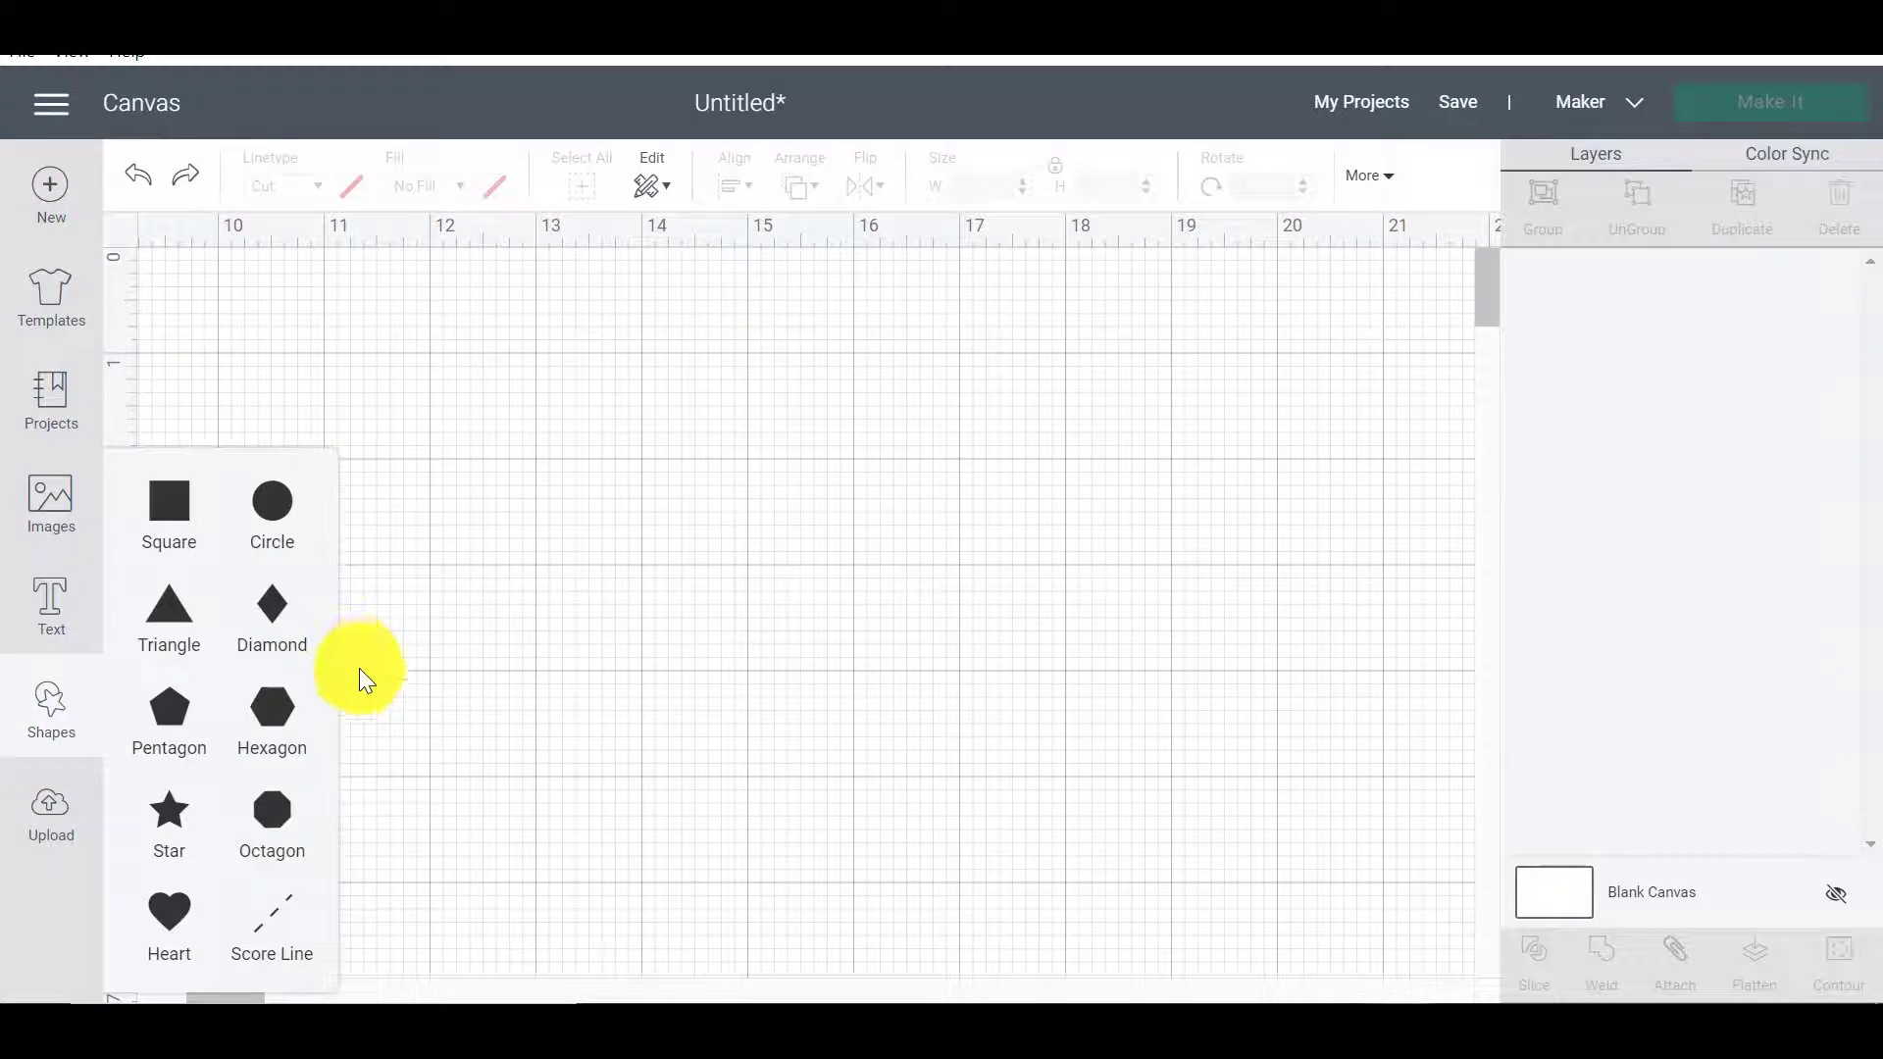
click(168, 912)
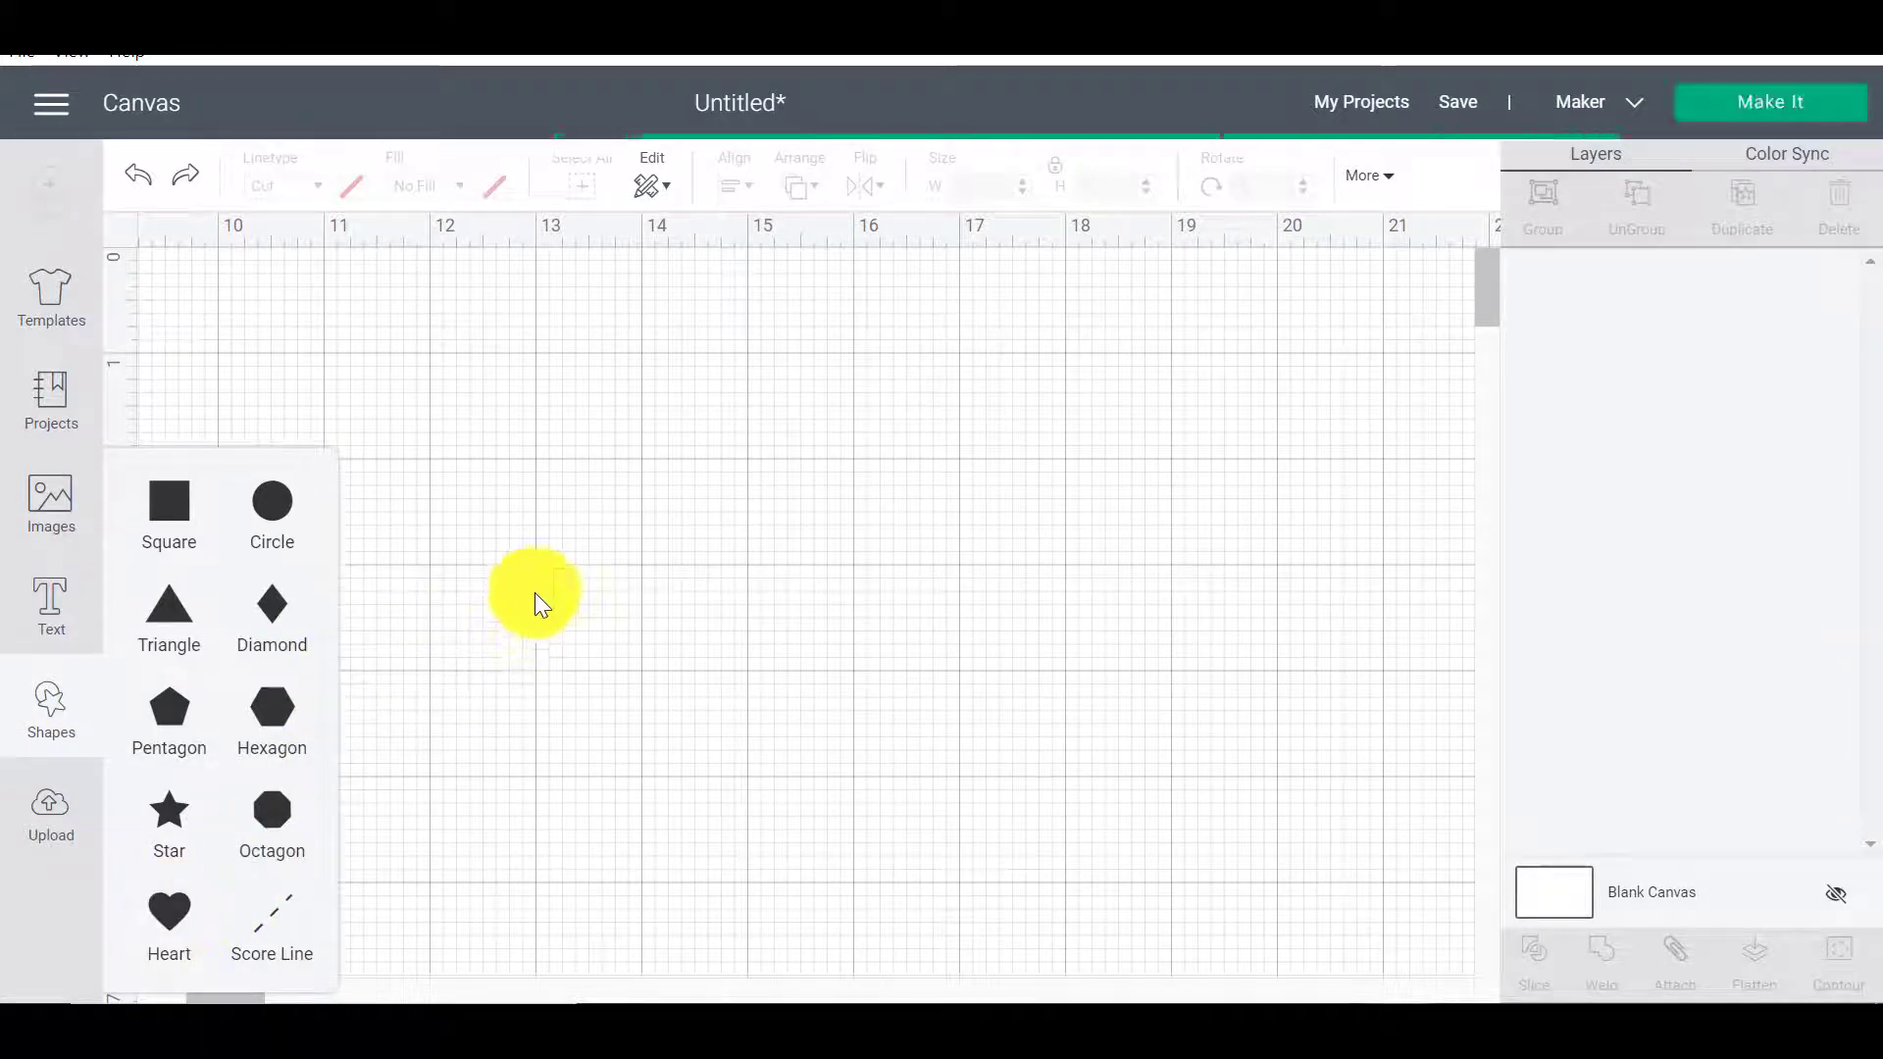
drag(559, 630, 767, 779)
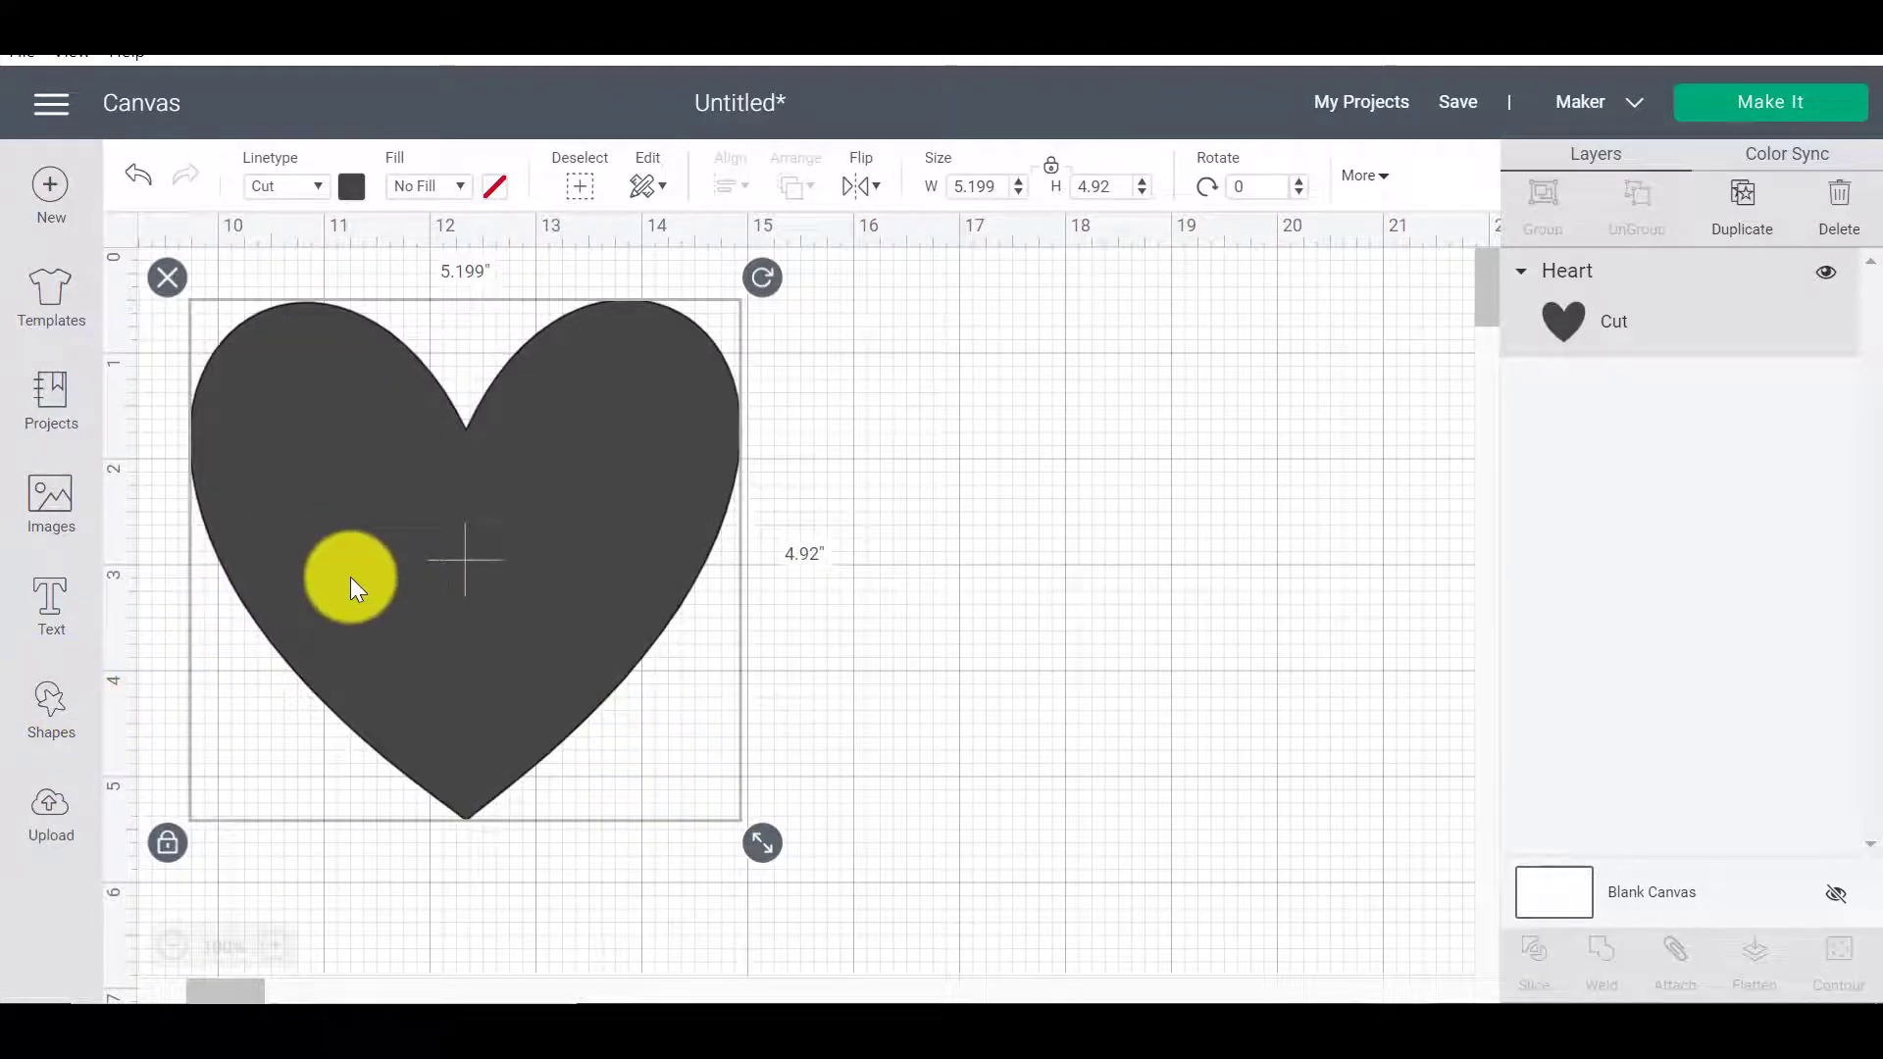
key(ctrl+d)
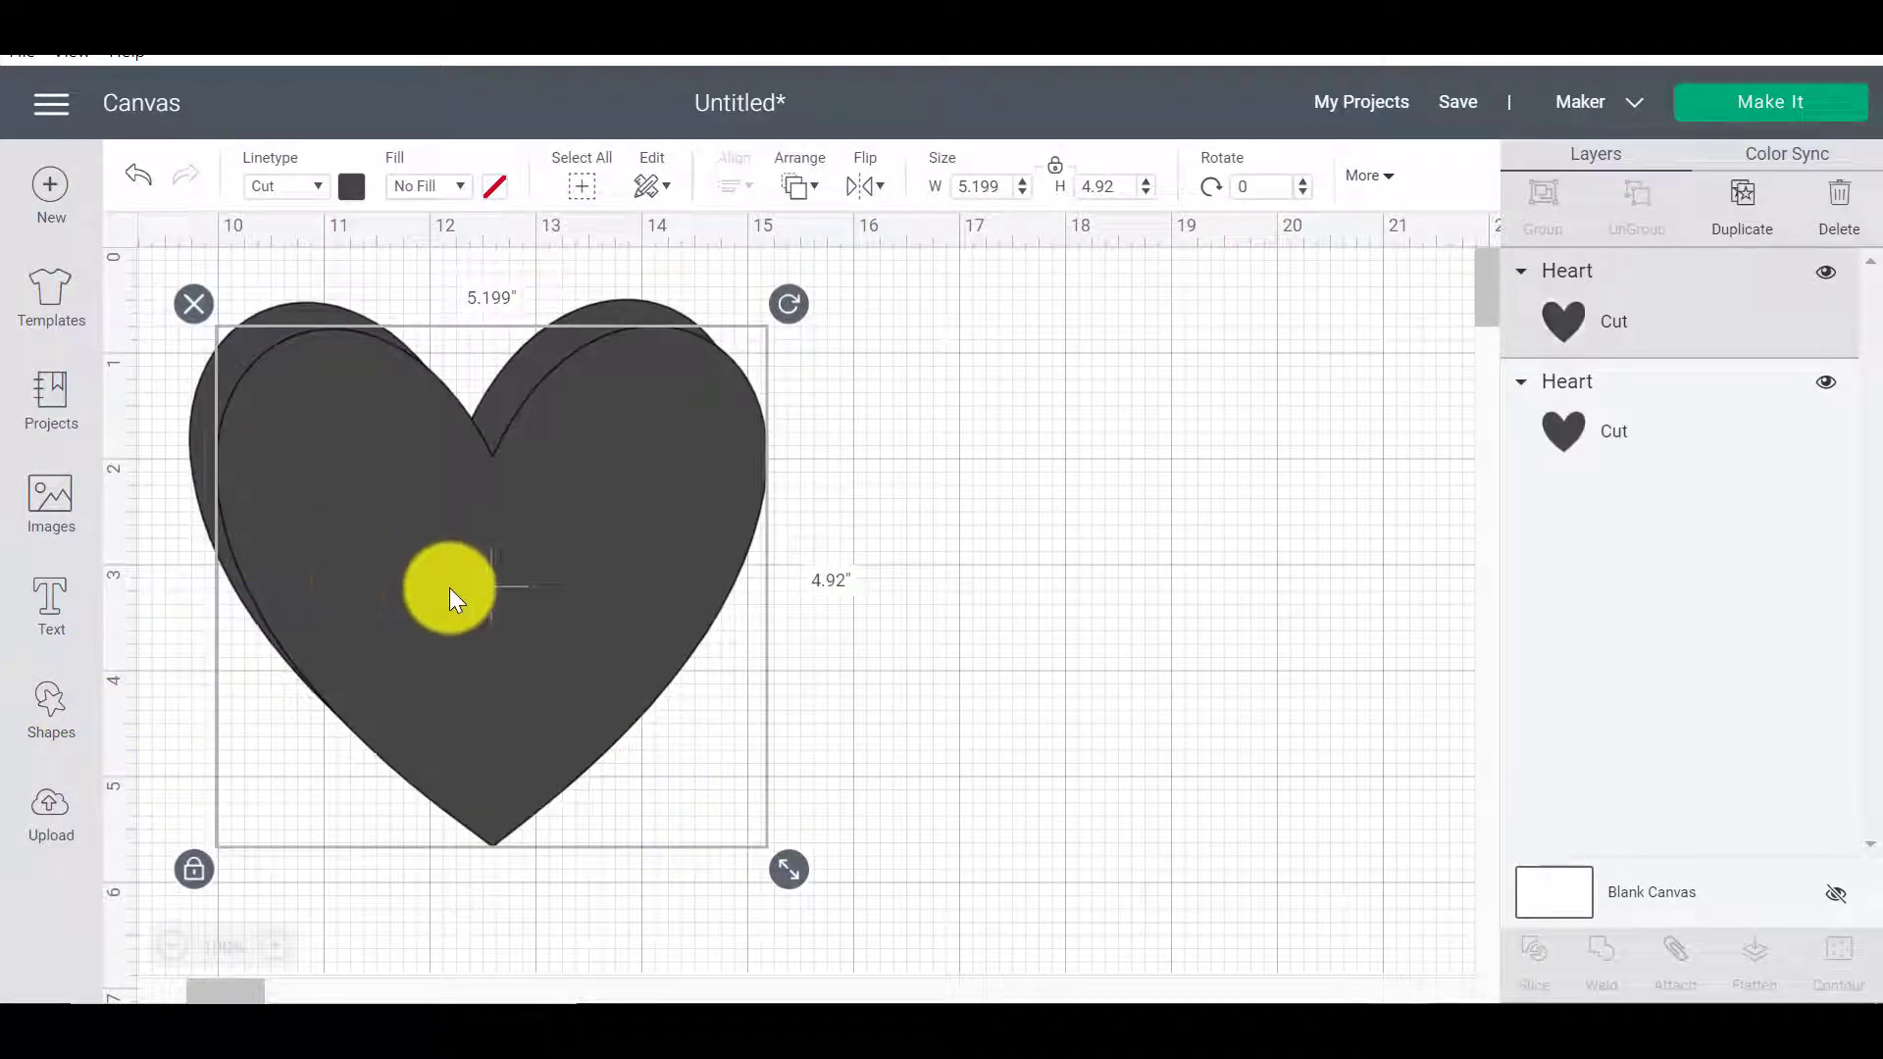
drag(786, 879, 694, 785)
drag(539, 606, 555, 619)
- Colour the larger heart light blue
click(821, 615)
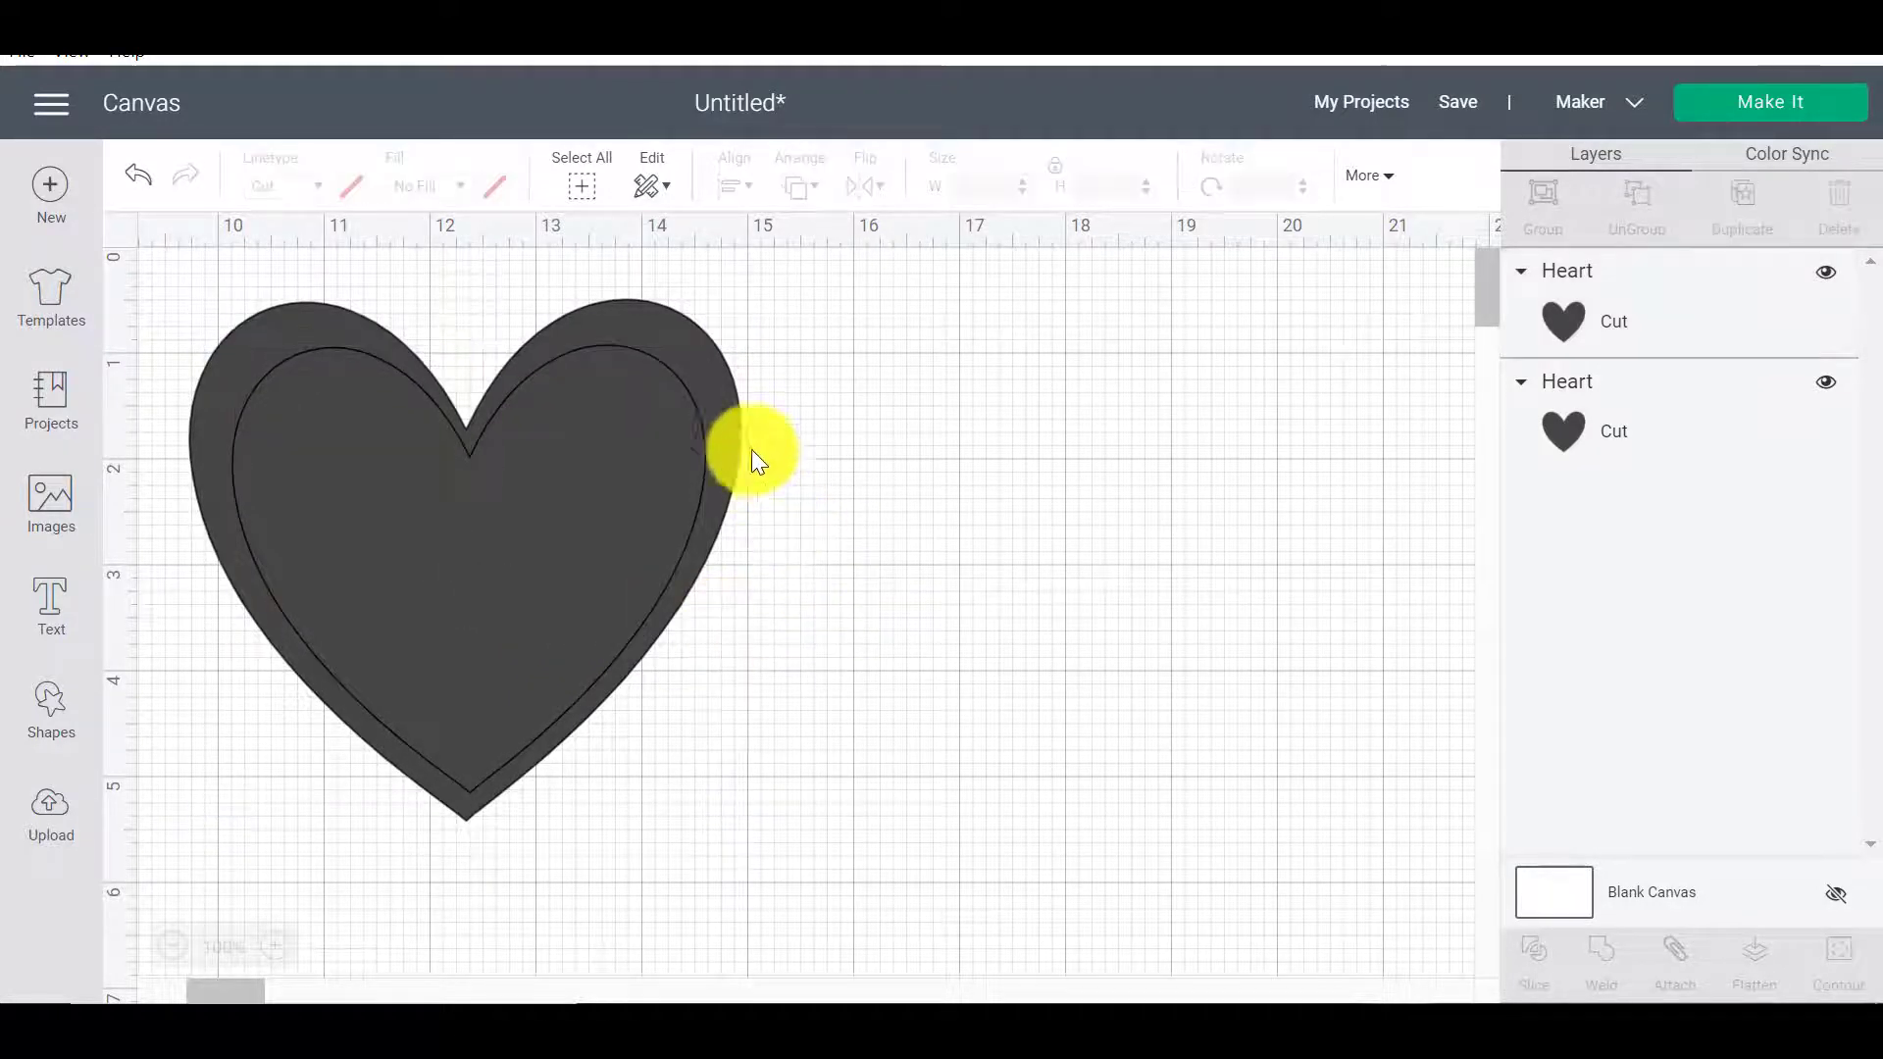
click(735, 412)
click(351, 186)
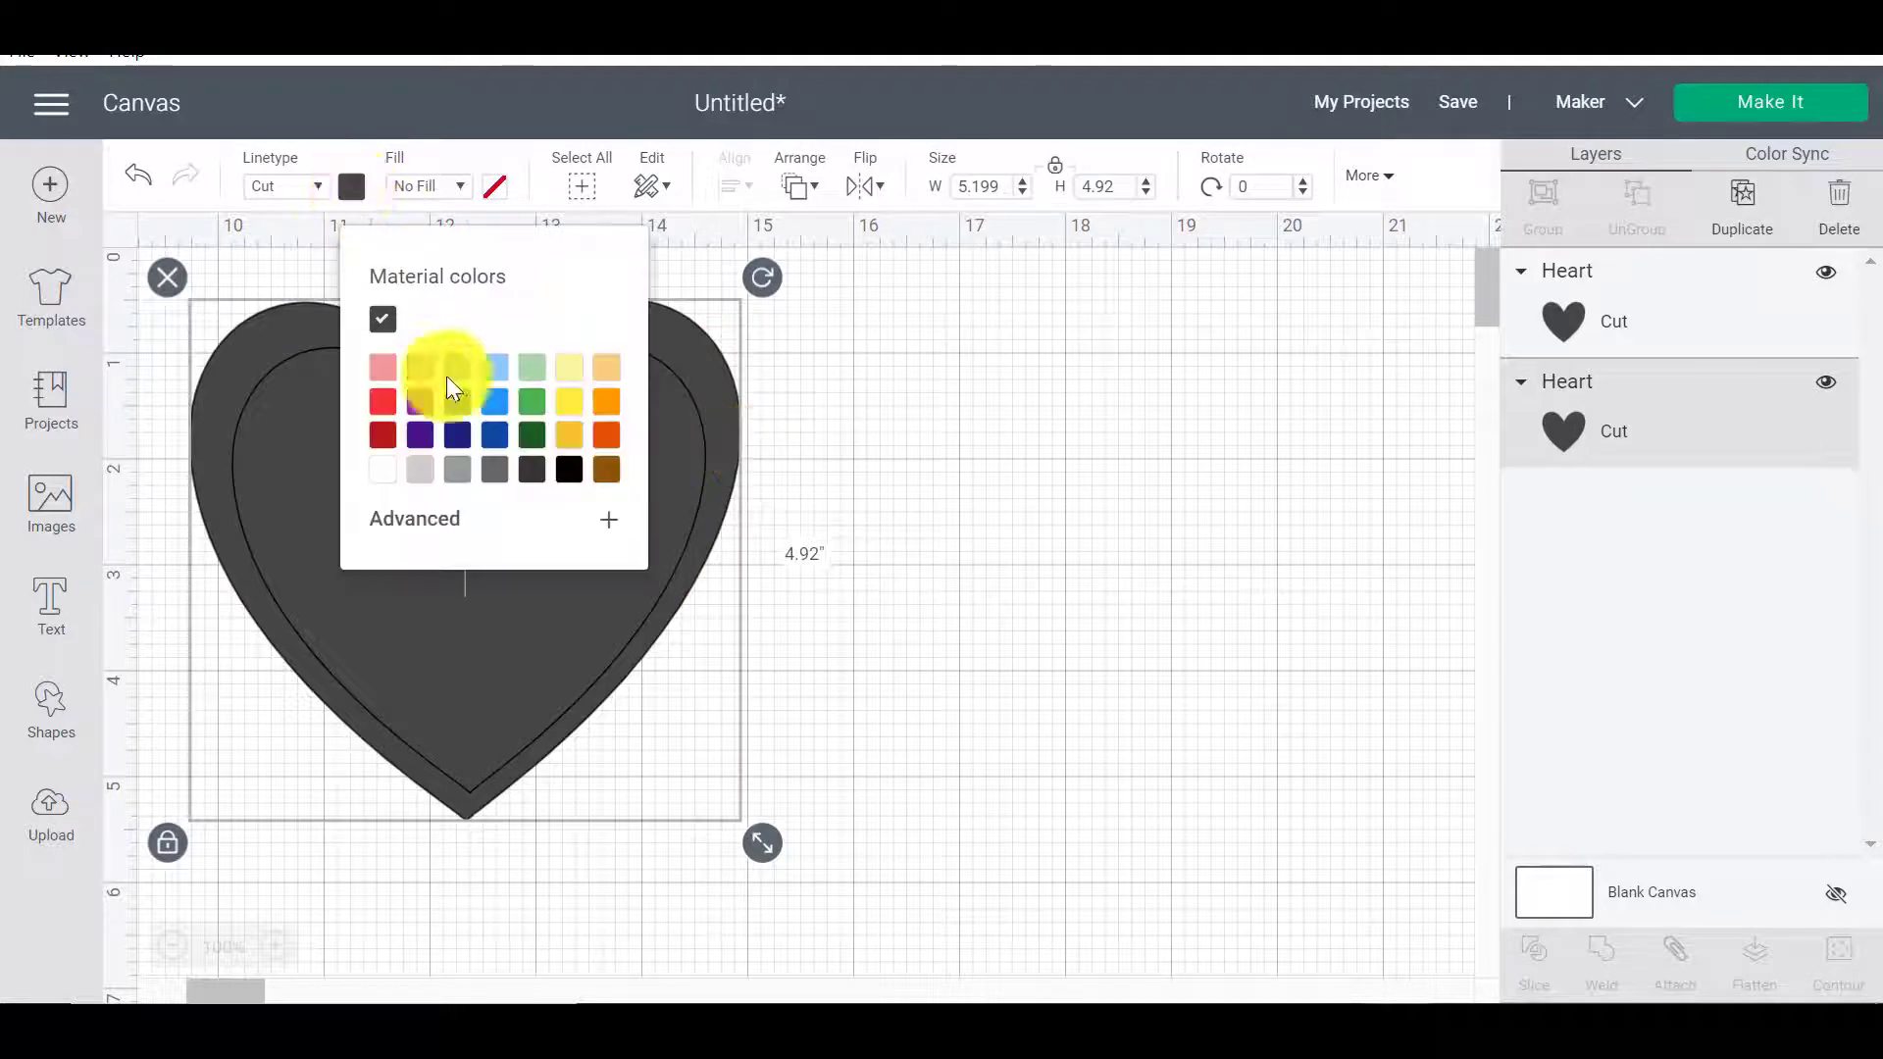
click(498, 368)
- Colour the smaller heart navy, then briefly hide and reshow it to check the layering
click(620, 544)
click(364, 189)
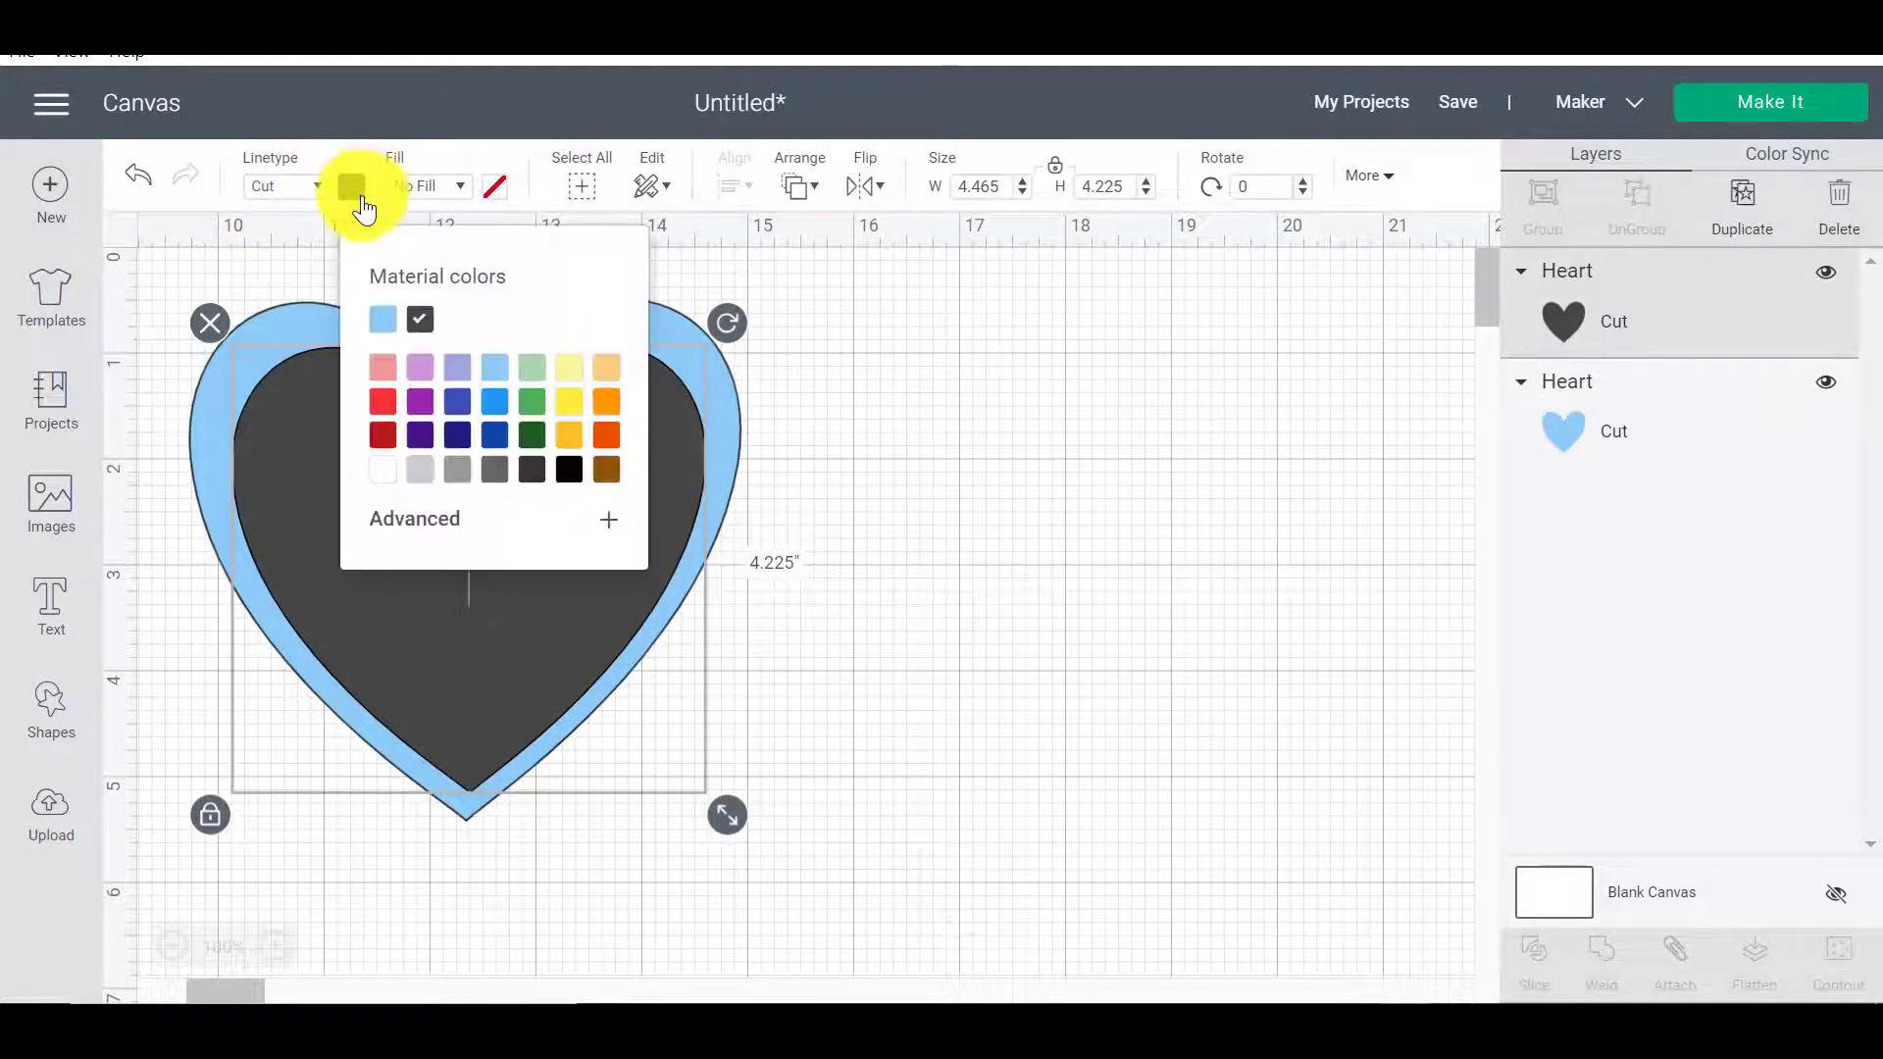
click(457, 436)
click(981, 670)
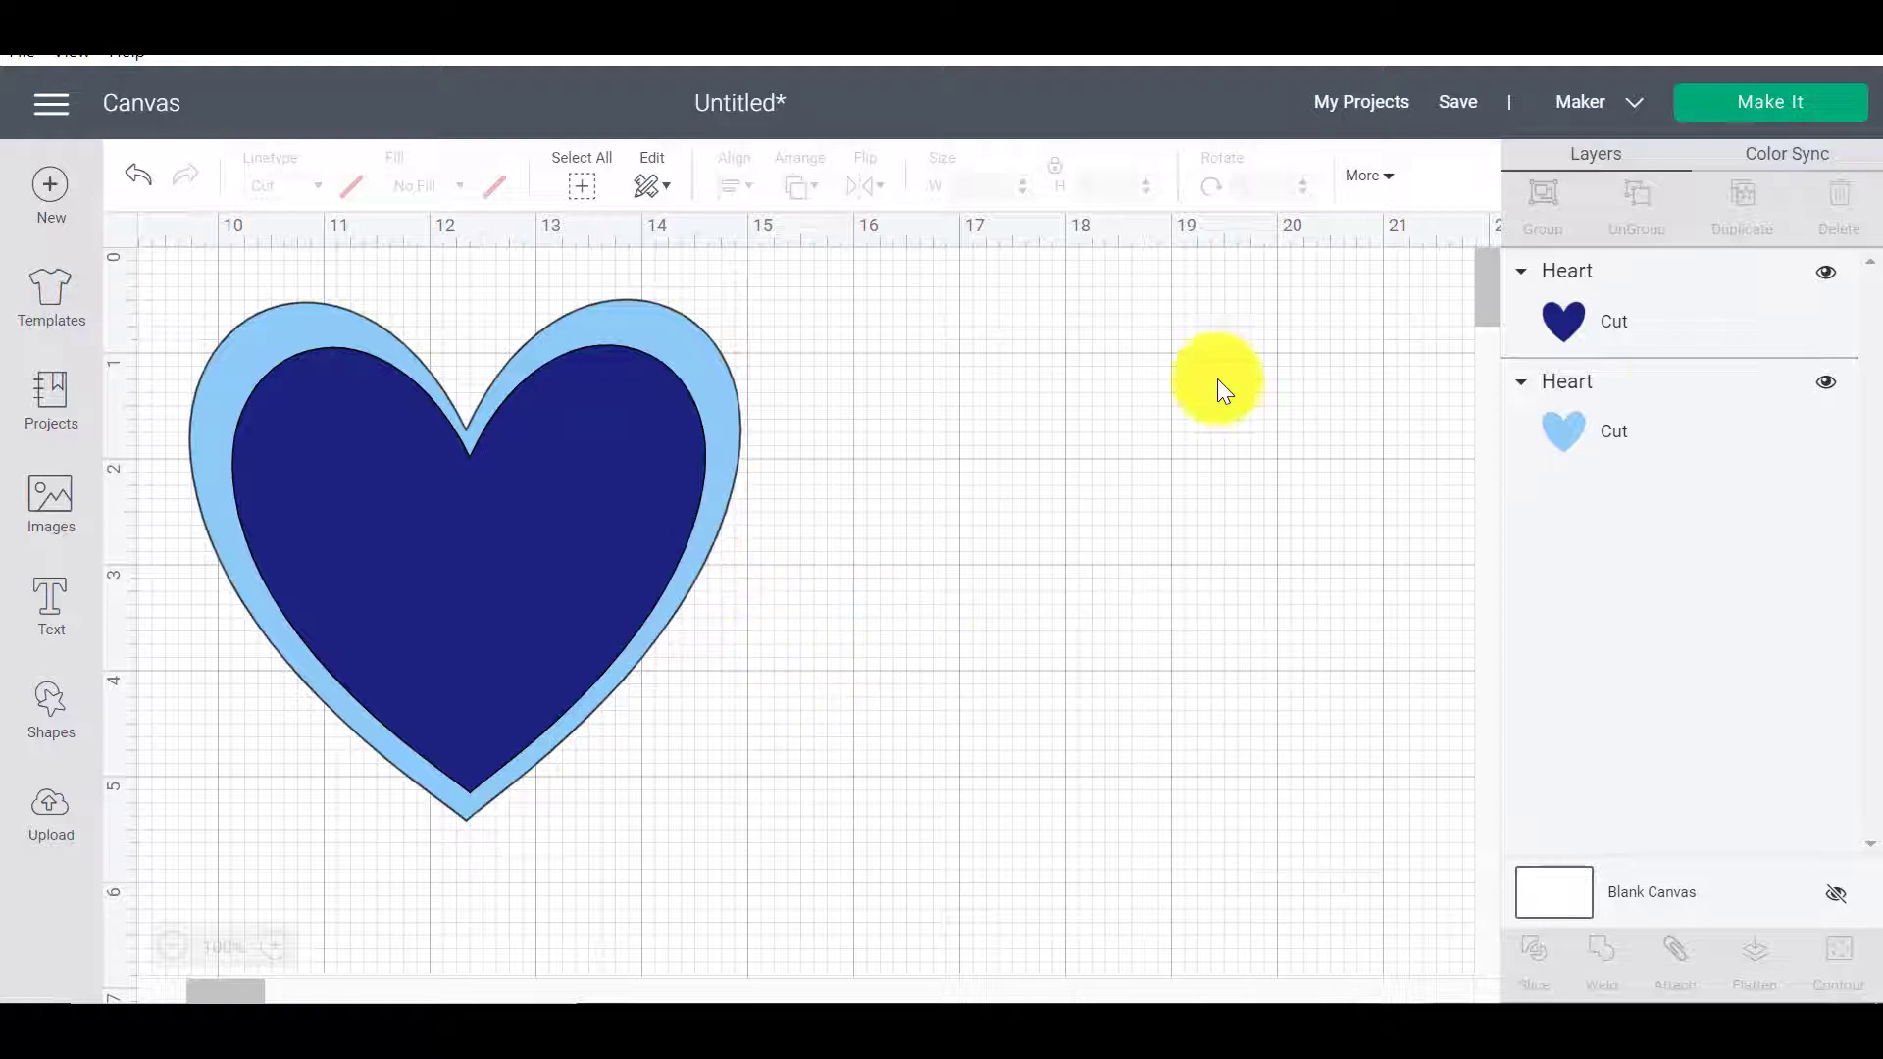
click(1826, 276)
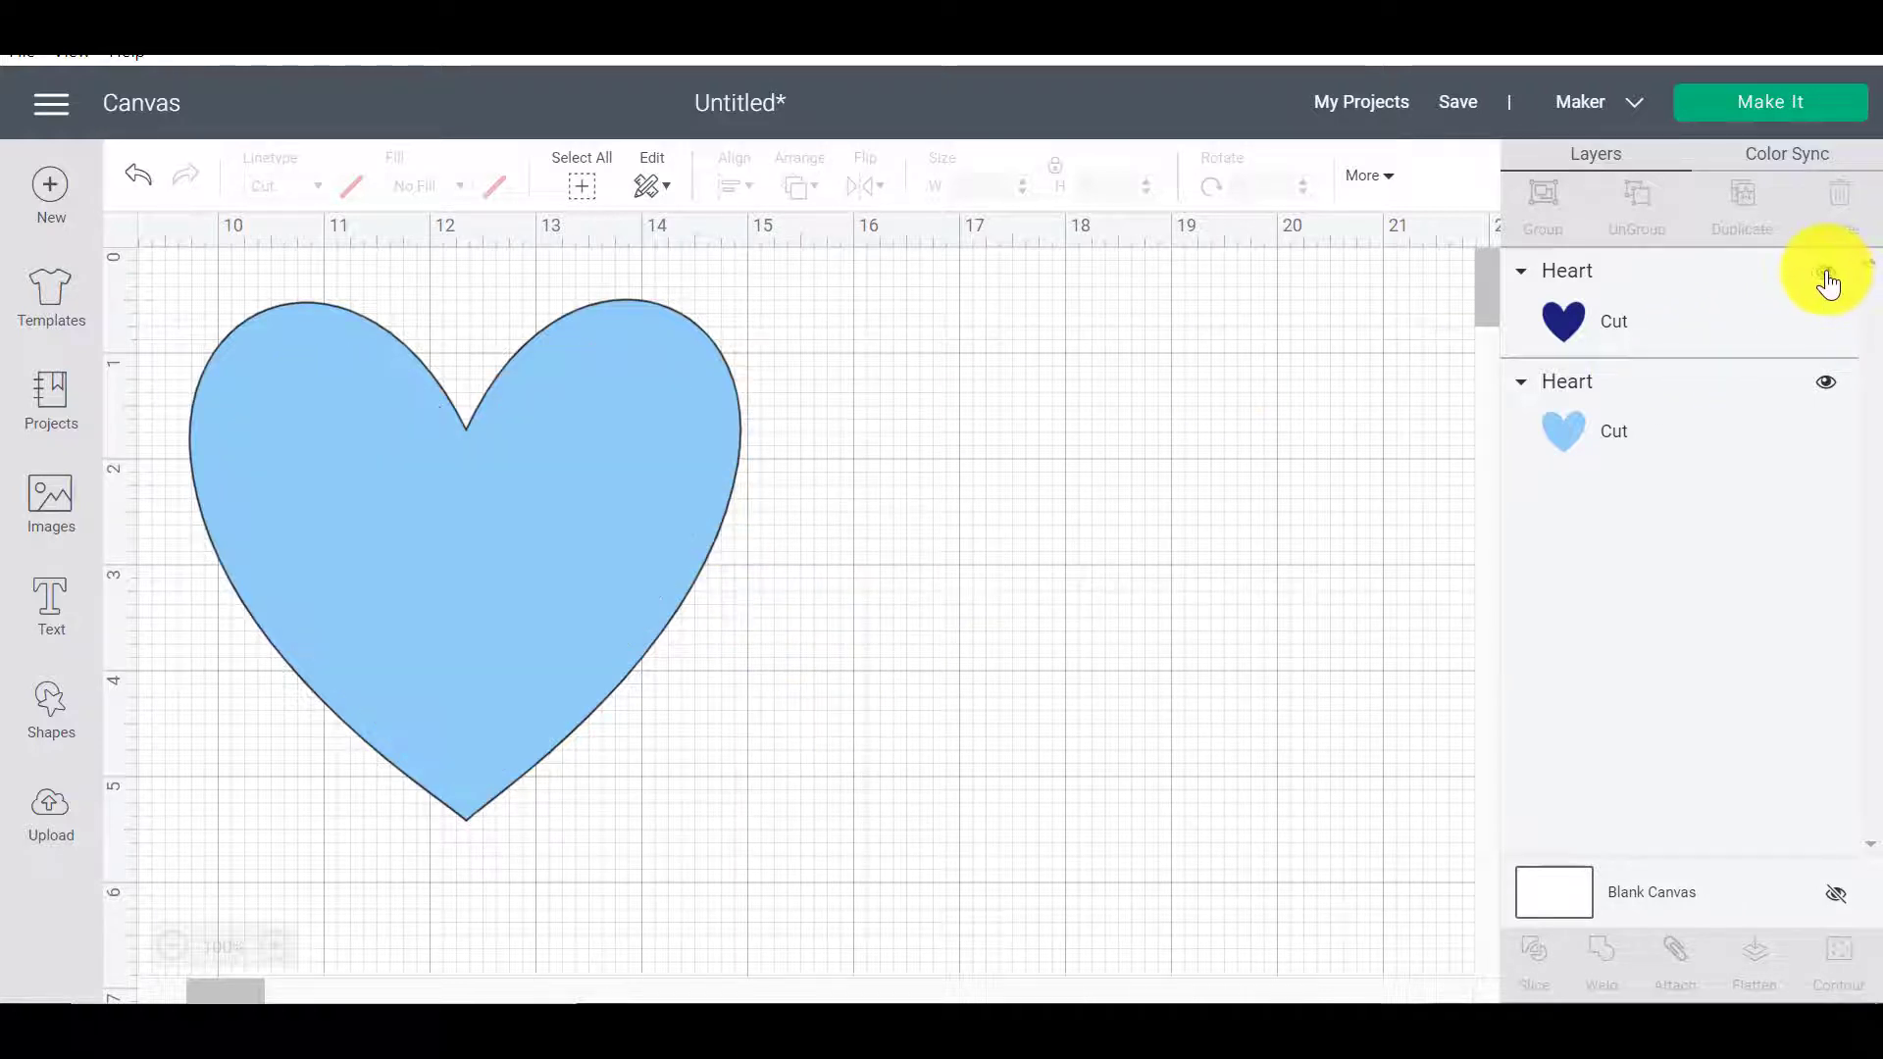
click(1826, 277)
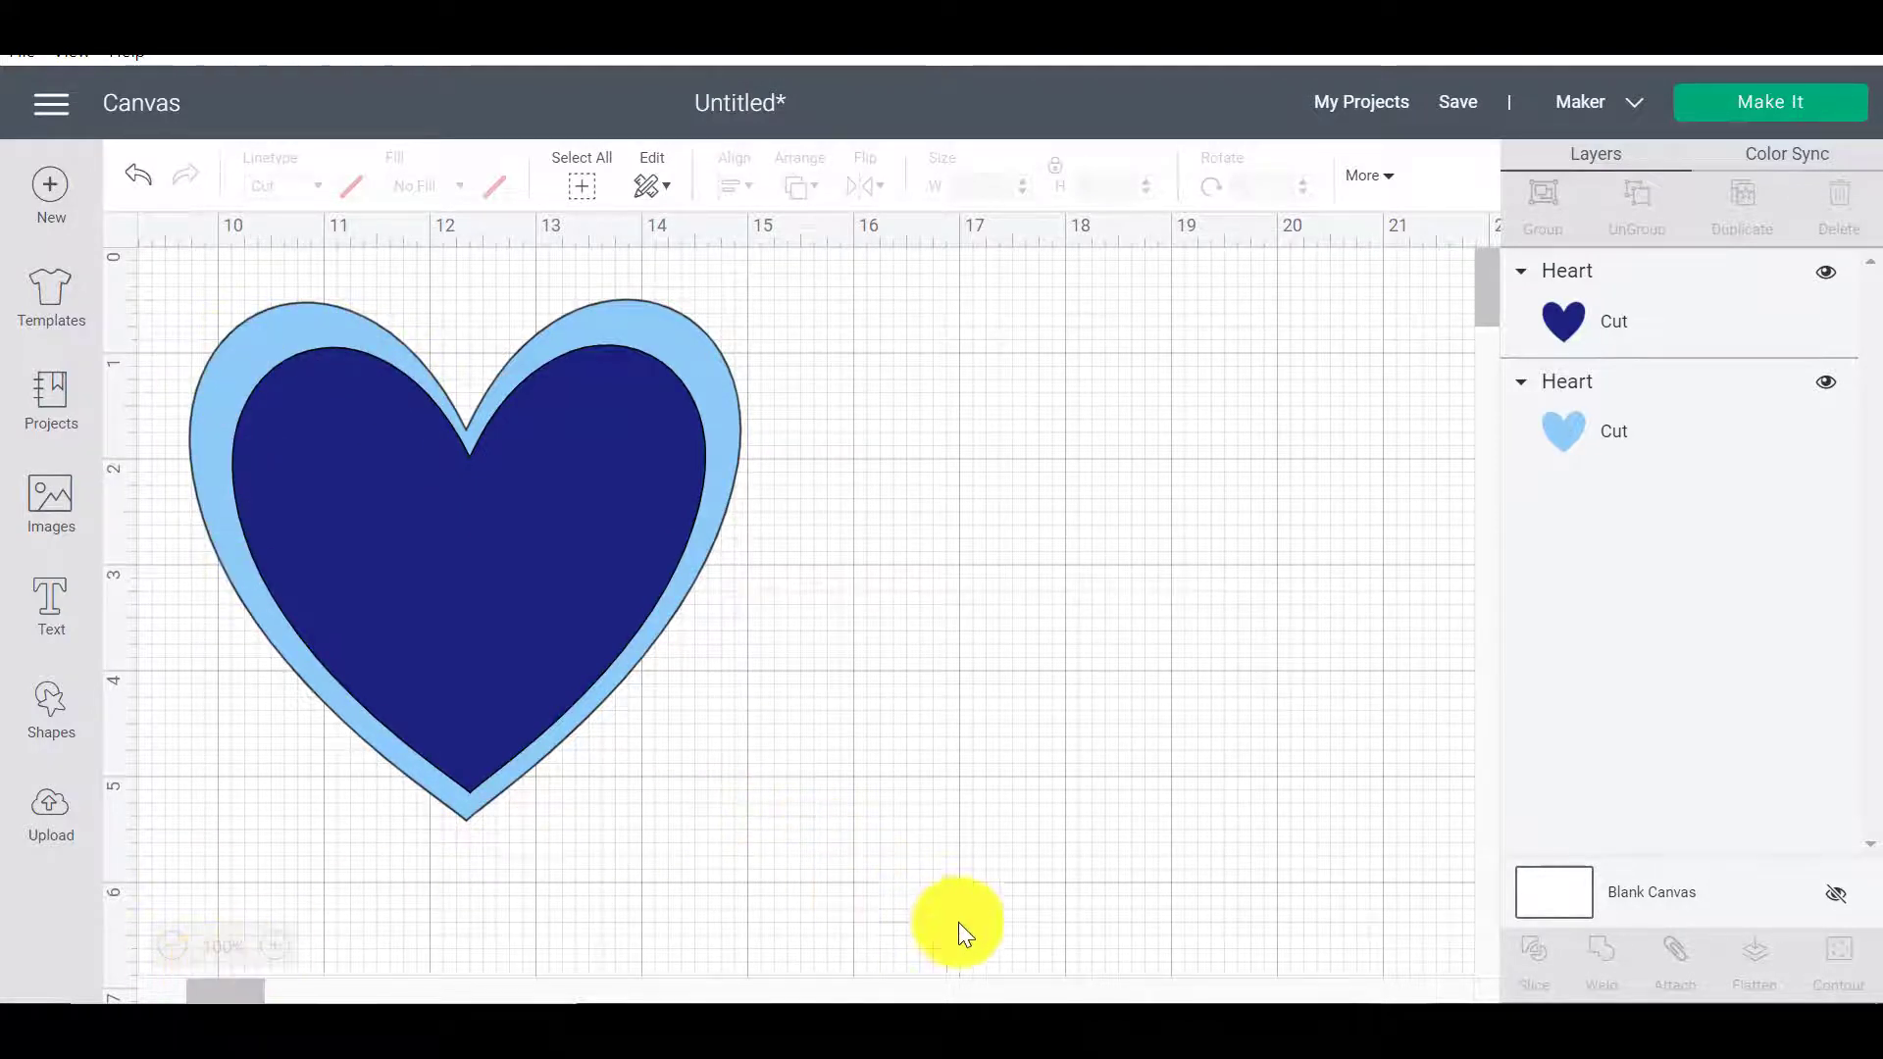
- Slice the two hearts and pull the navy heart and light-blue ring apart
drag(957, 922, 135, 278)
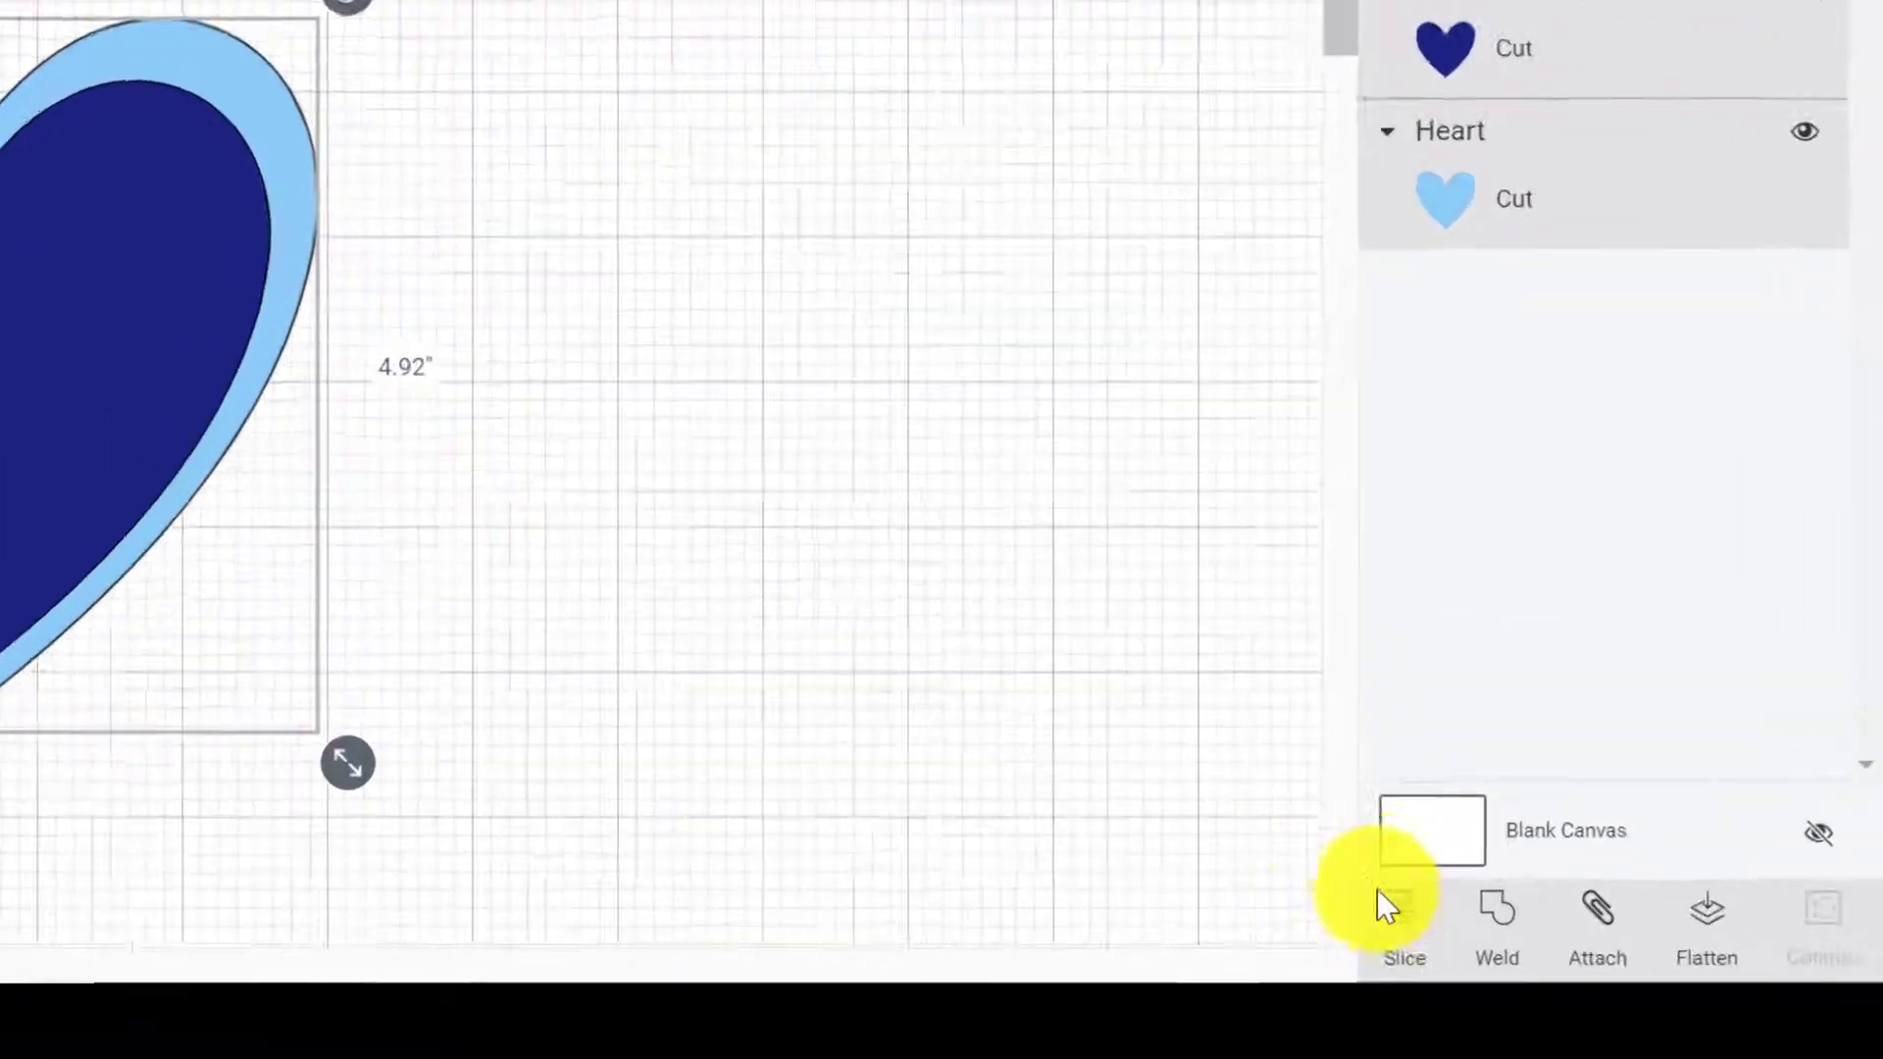
click(1403, 927)
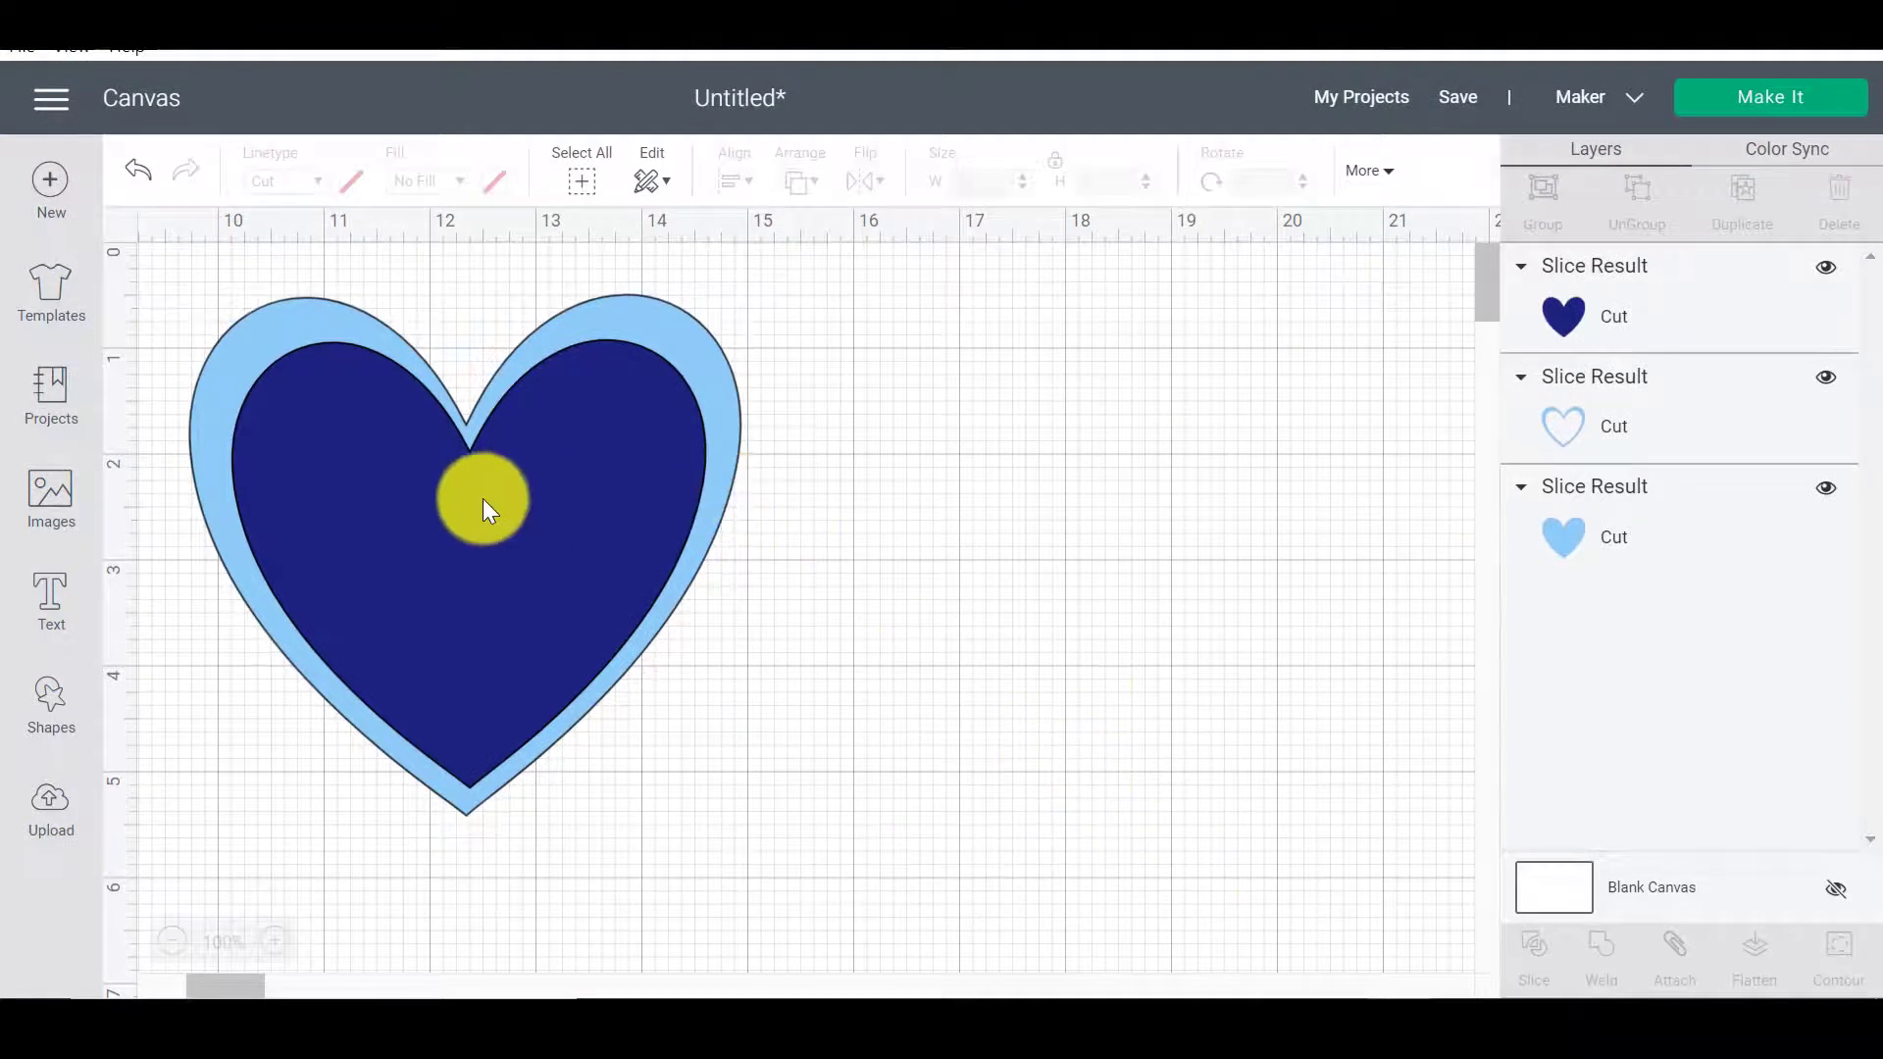
click(483, 502)
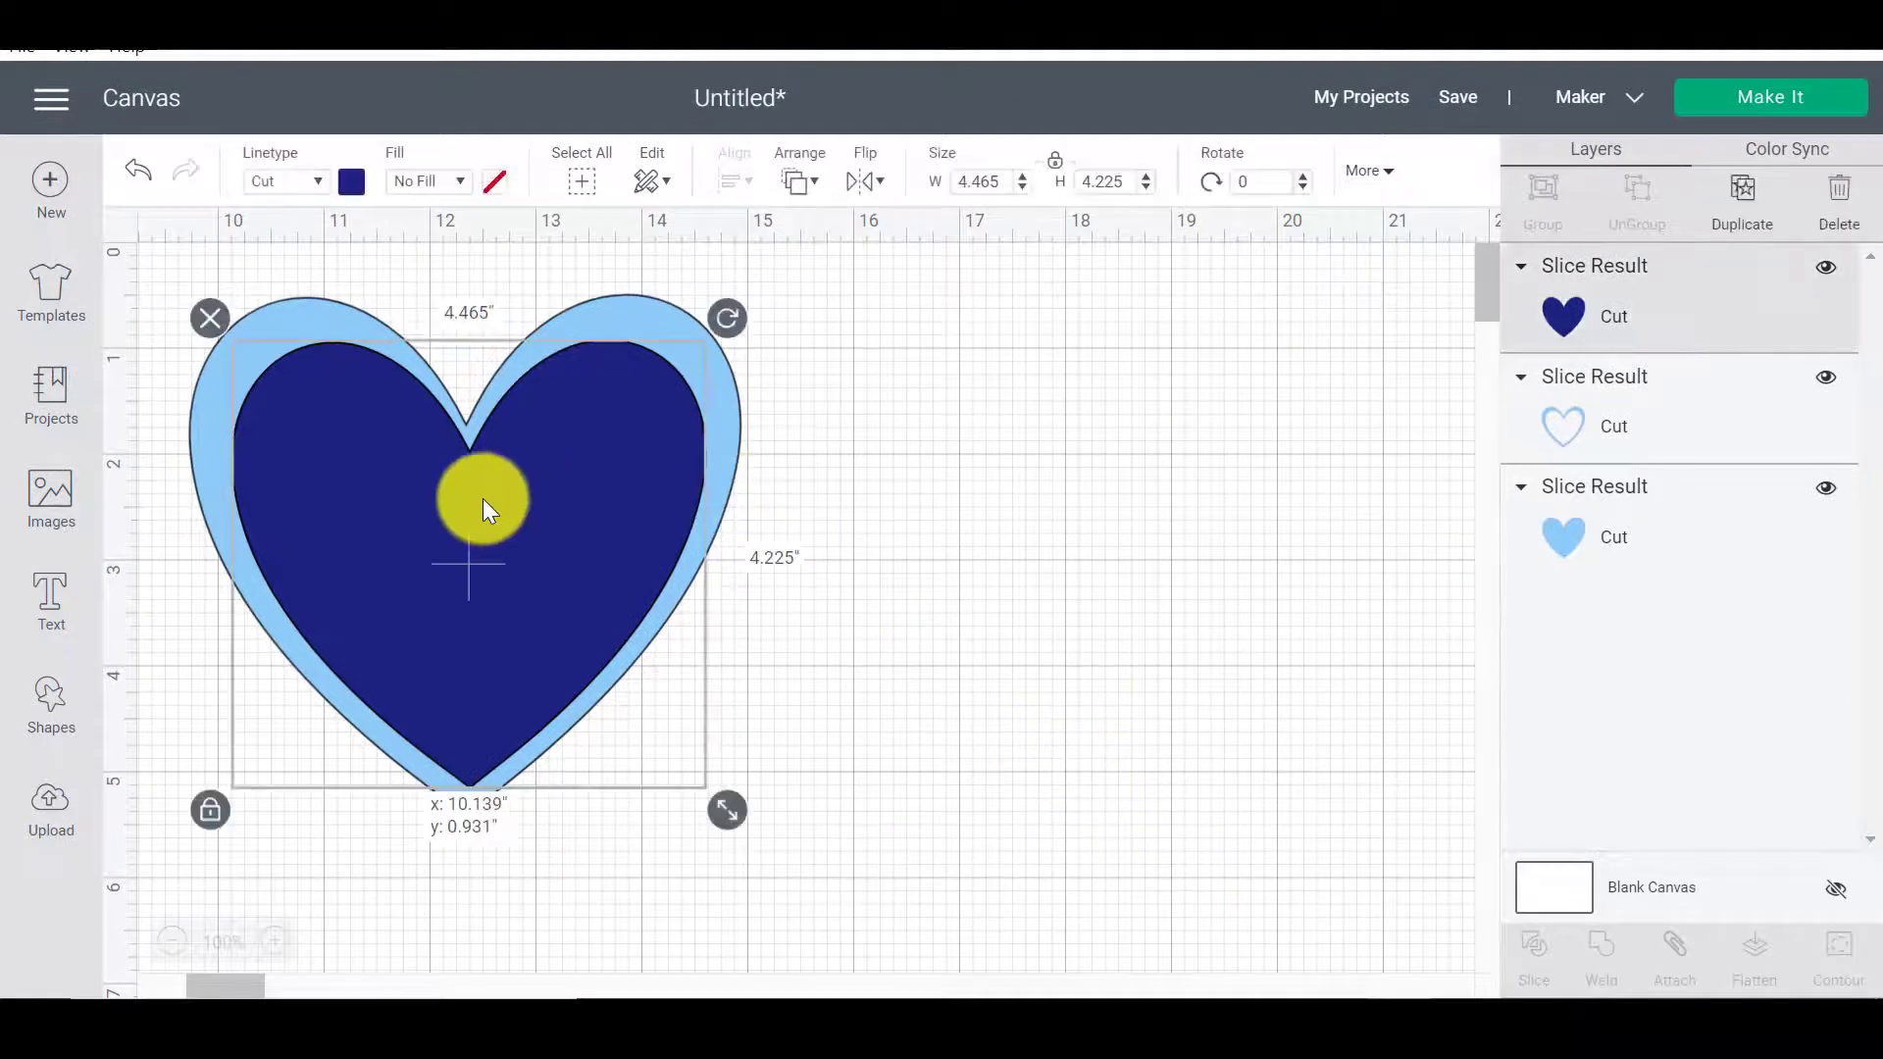
drag(483, 502, 1243, 424)
click(697, 900)
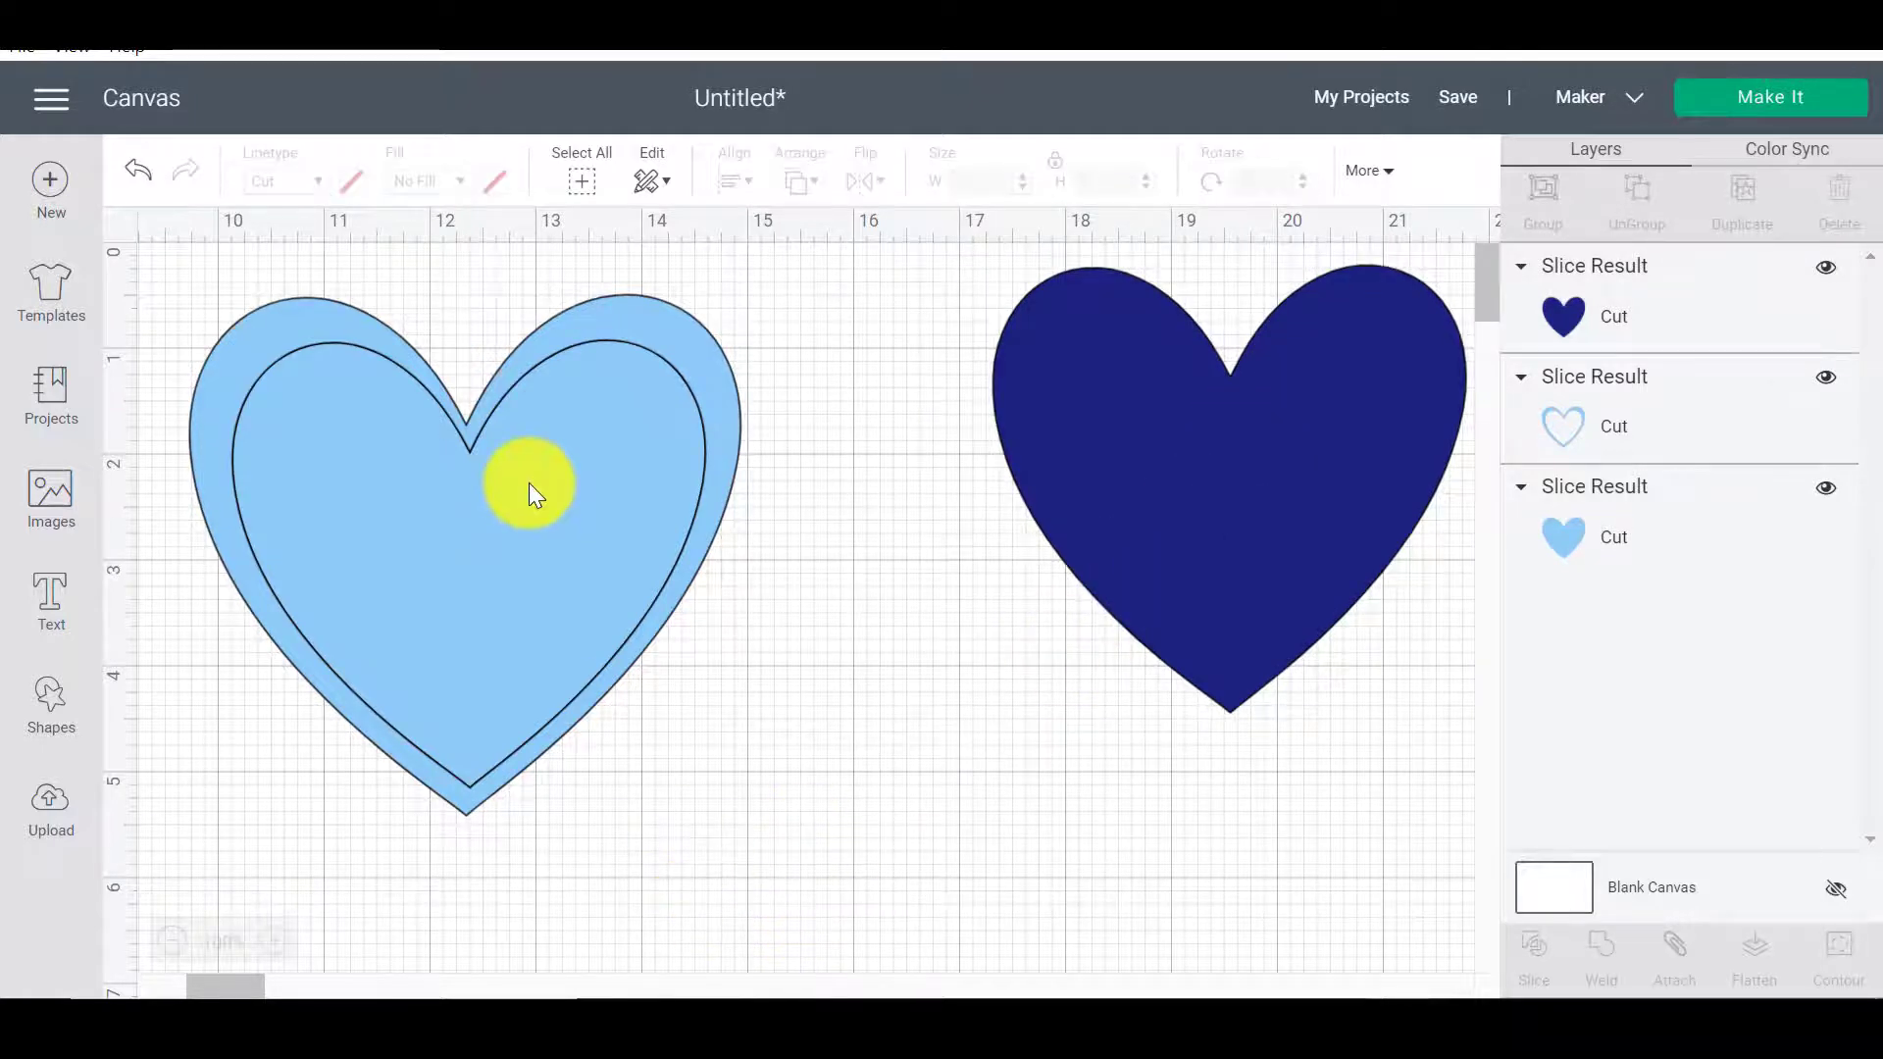
drag(528, 482, 872, 702)
- Delete the solid light-blue inner heart and move the navy heart toward the ring
click(310, 390)
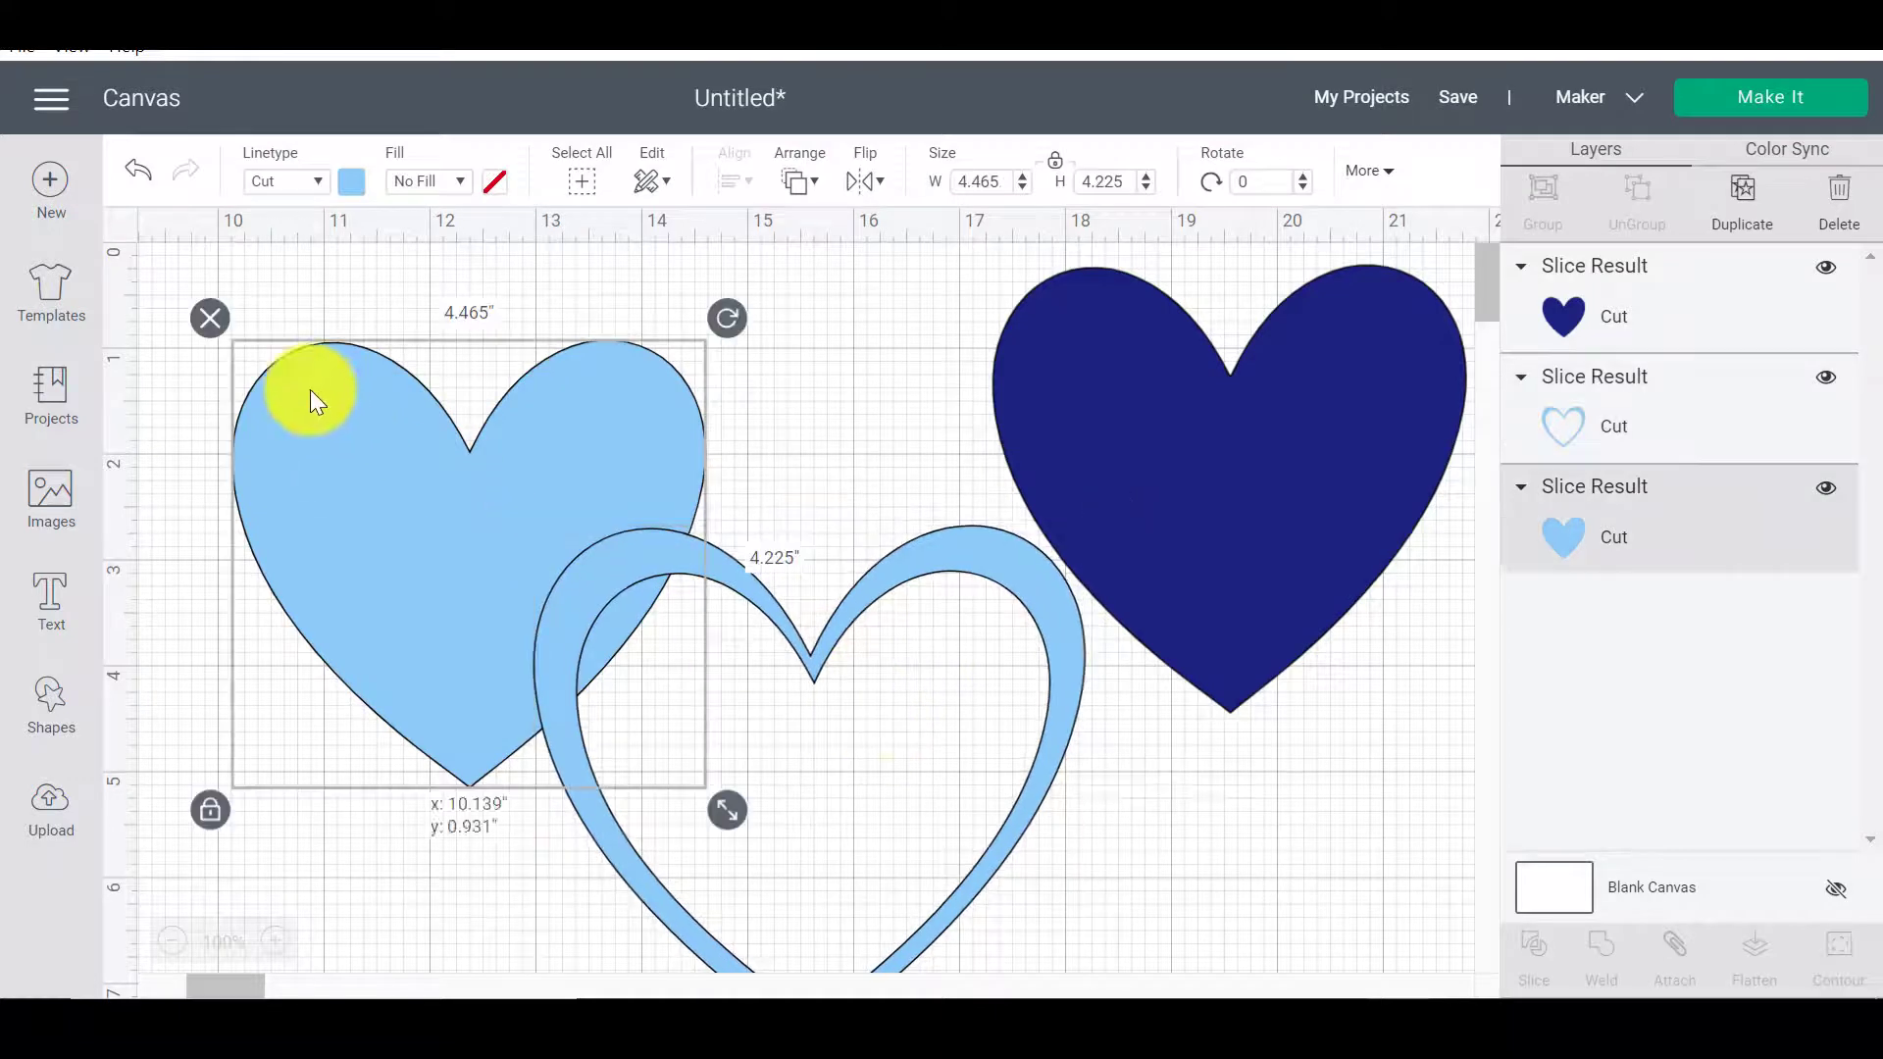
drag(310, 390, 214, 298)
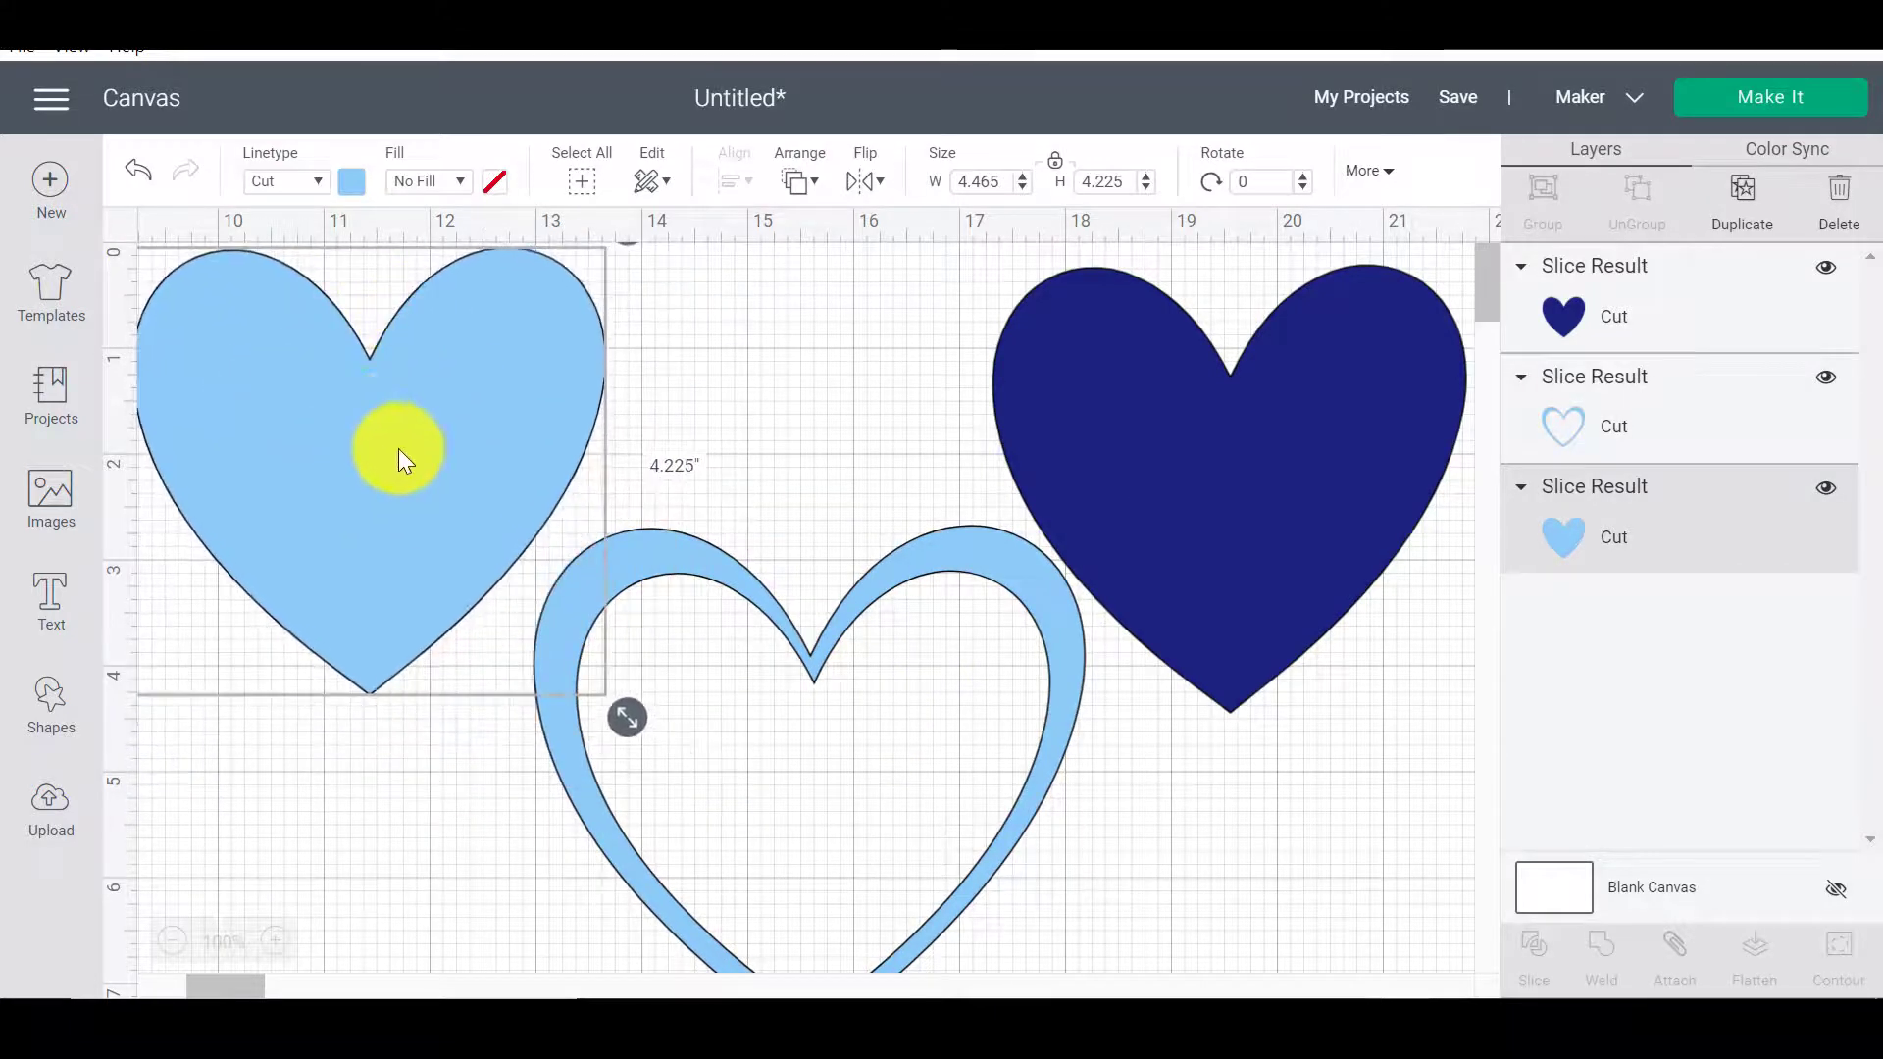
drag(900, 575, 821, 462)
drag(181, 346, 296, 410)
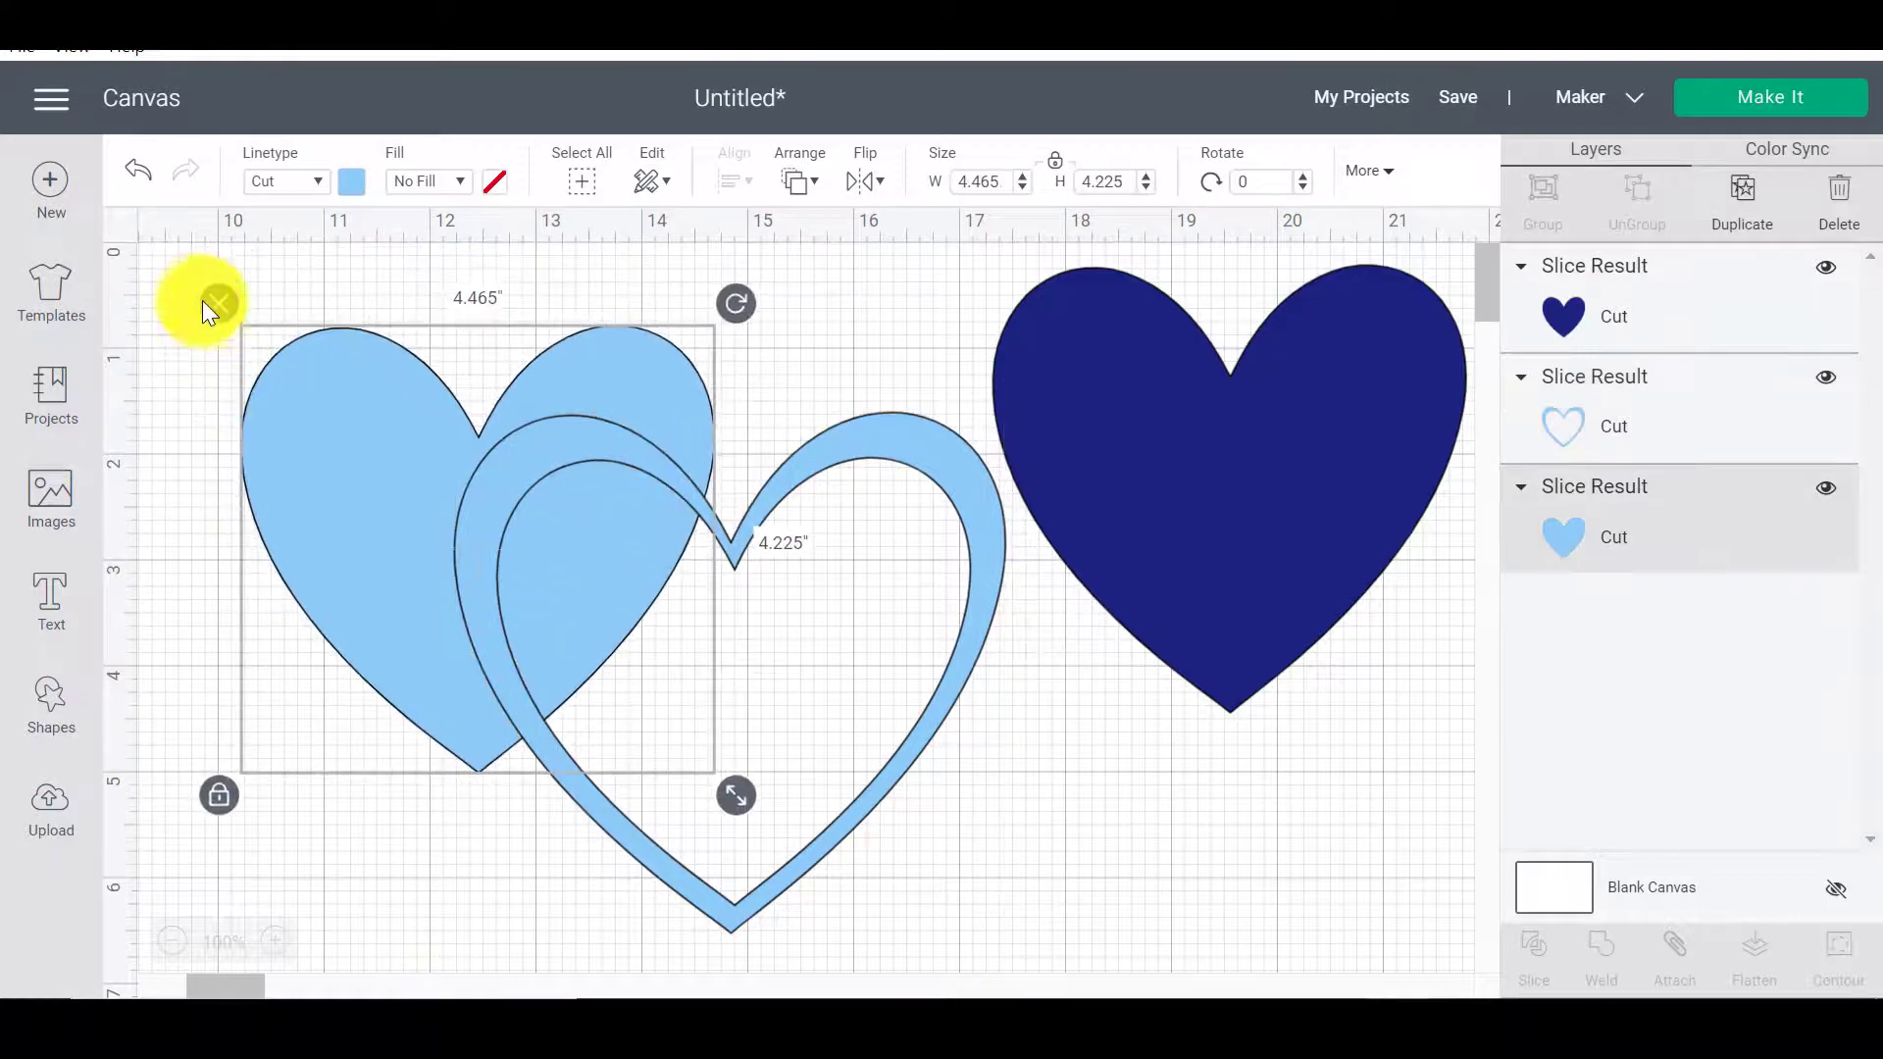
click(207, 312)
drag(1010, 510, 887, 762)
- Delete the navy heart and place the light-blue heart outline at the upper left
click(861, 491)
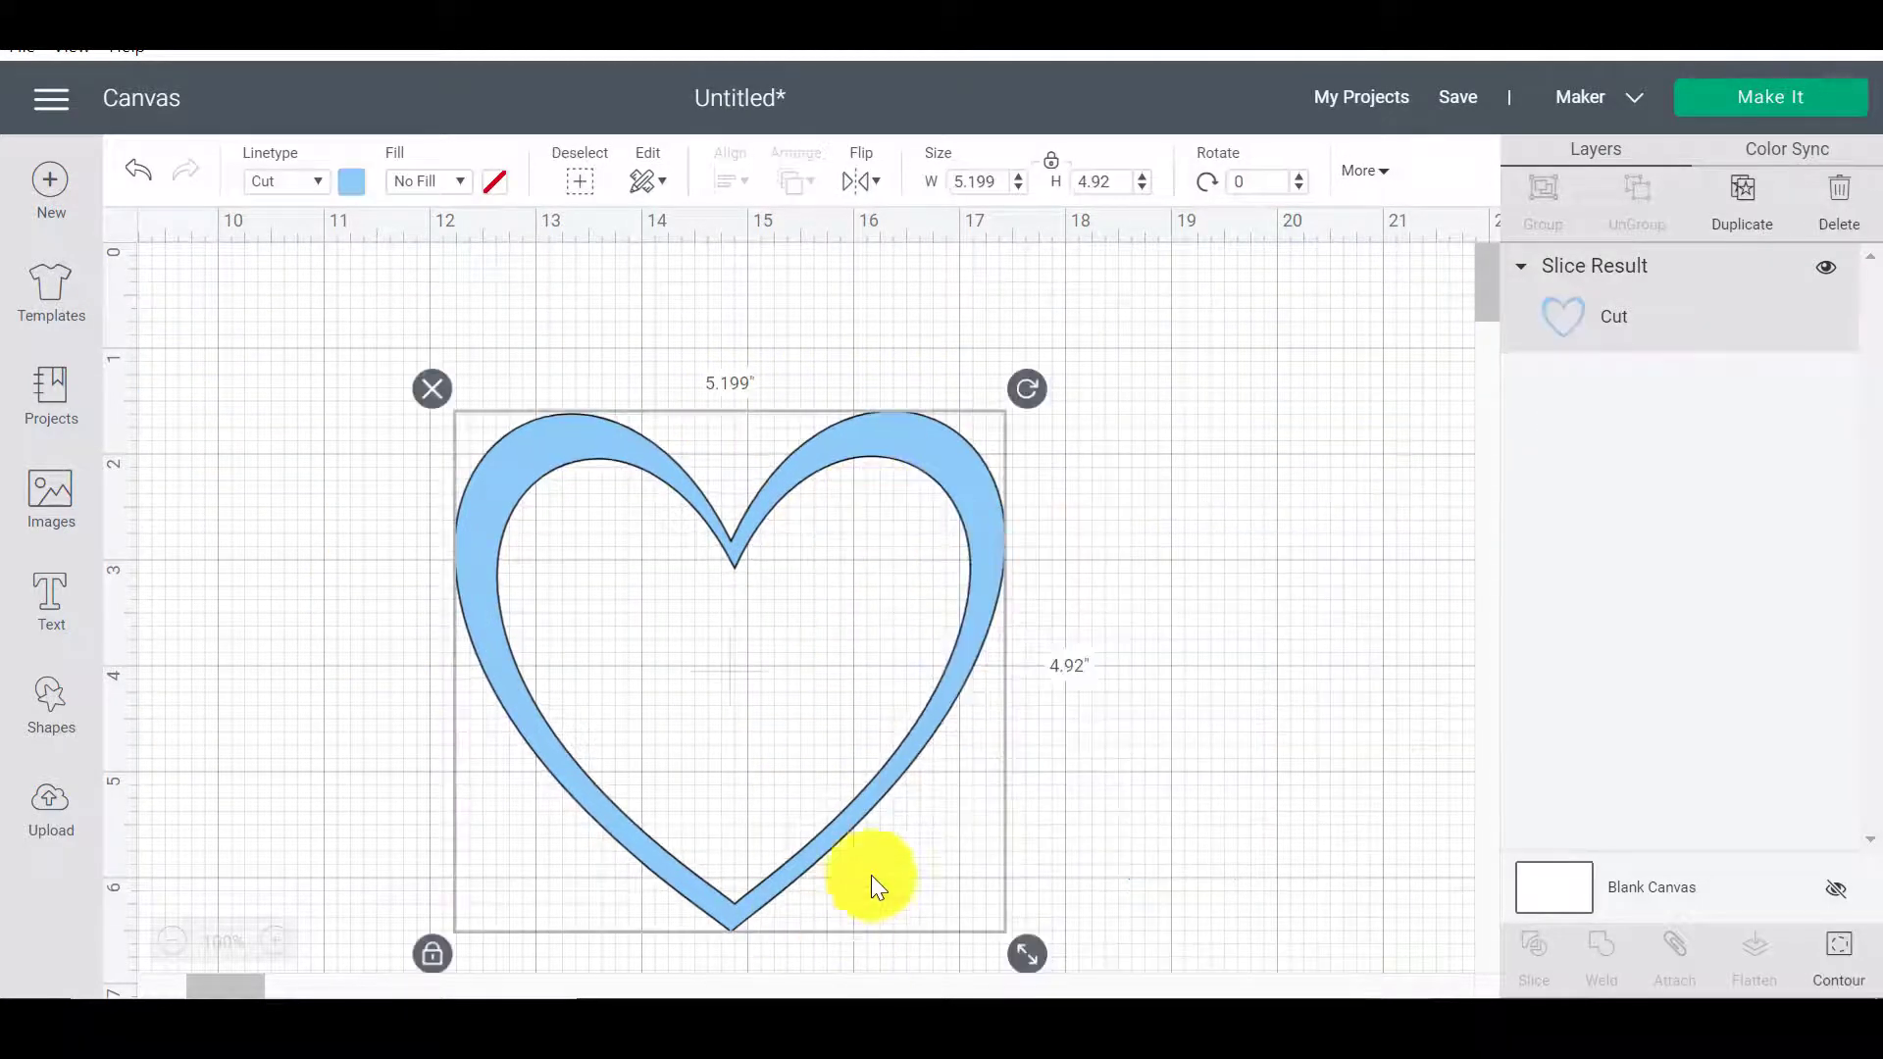
drag(869, 853, 580, 693)
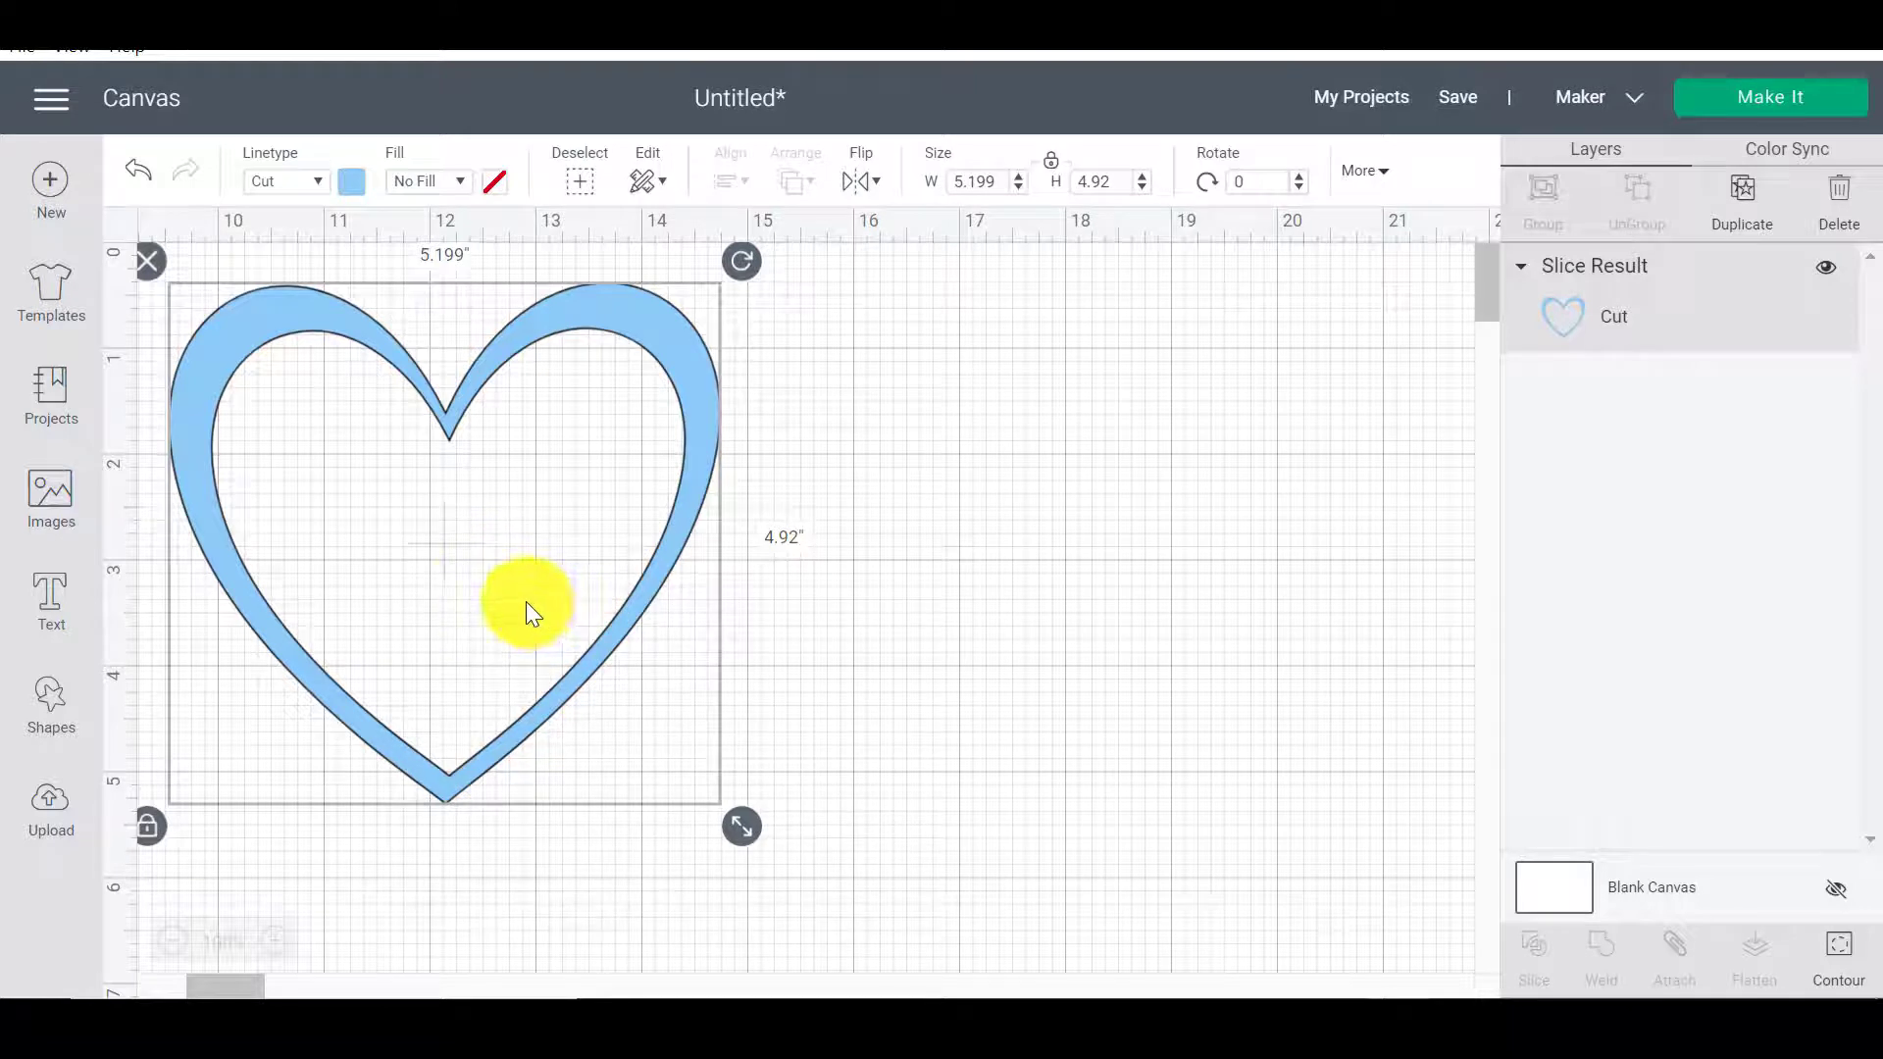
click(920, 576)
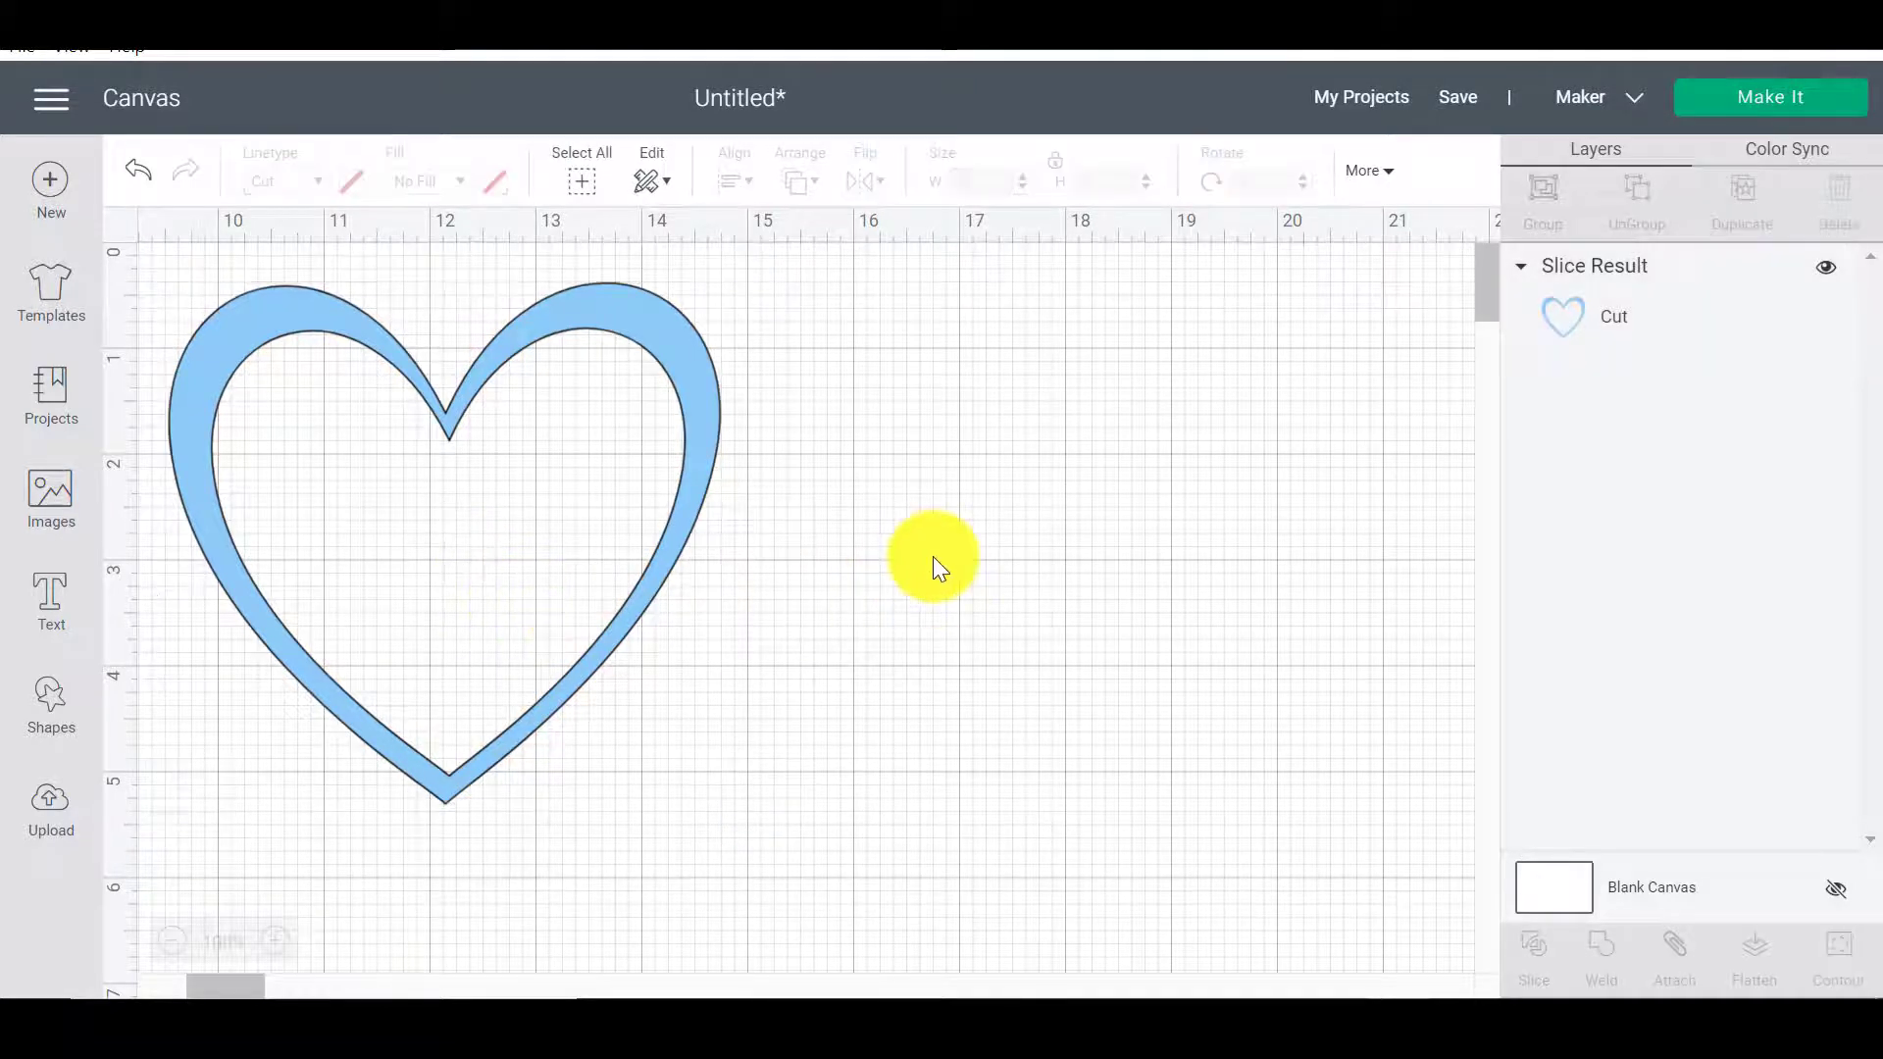
- Add a square of about 5.07 inches beside the heart and duplicate it
click(51, 701)
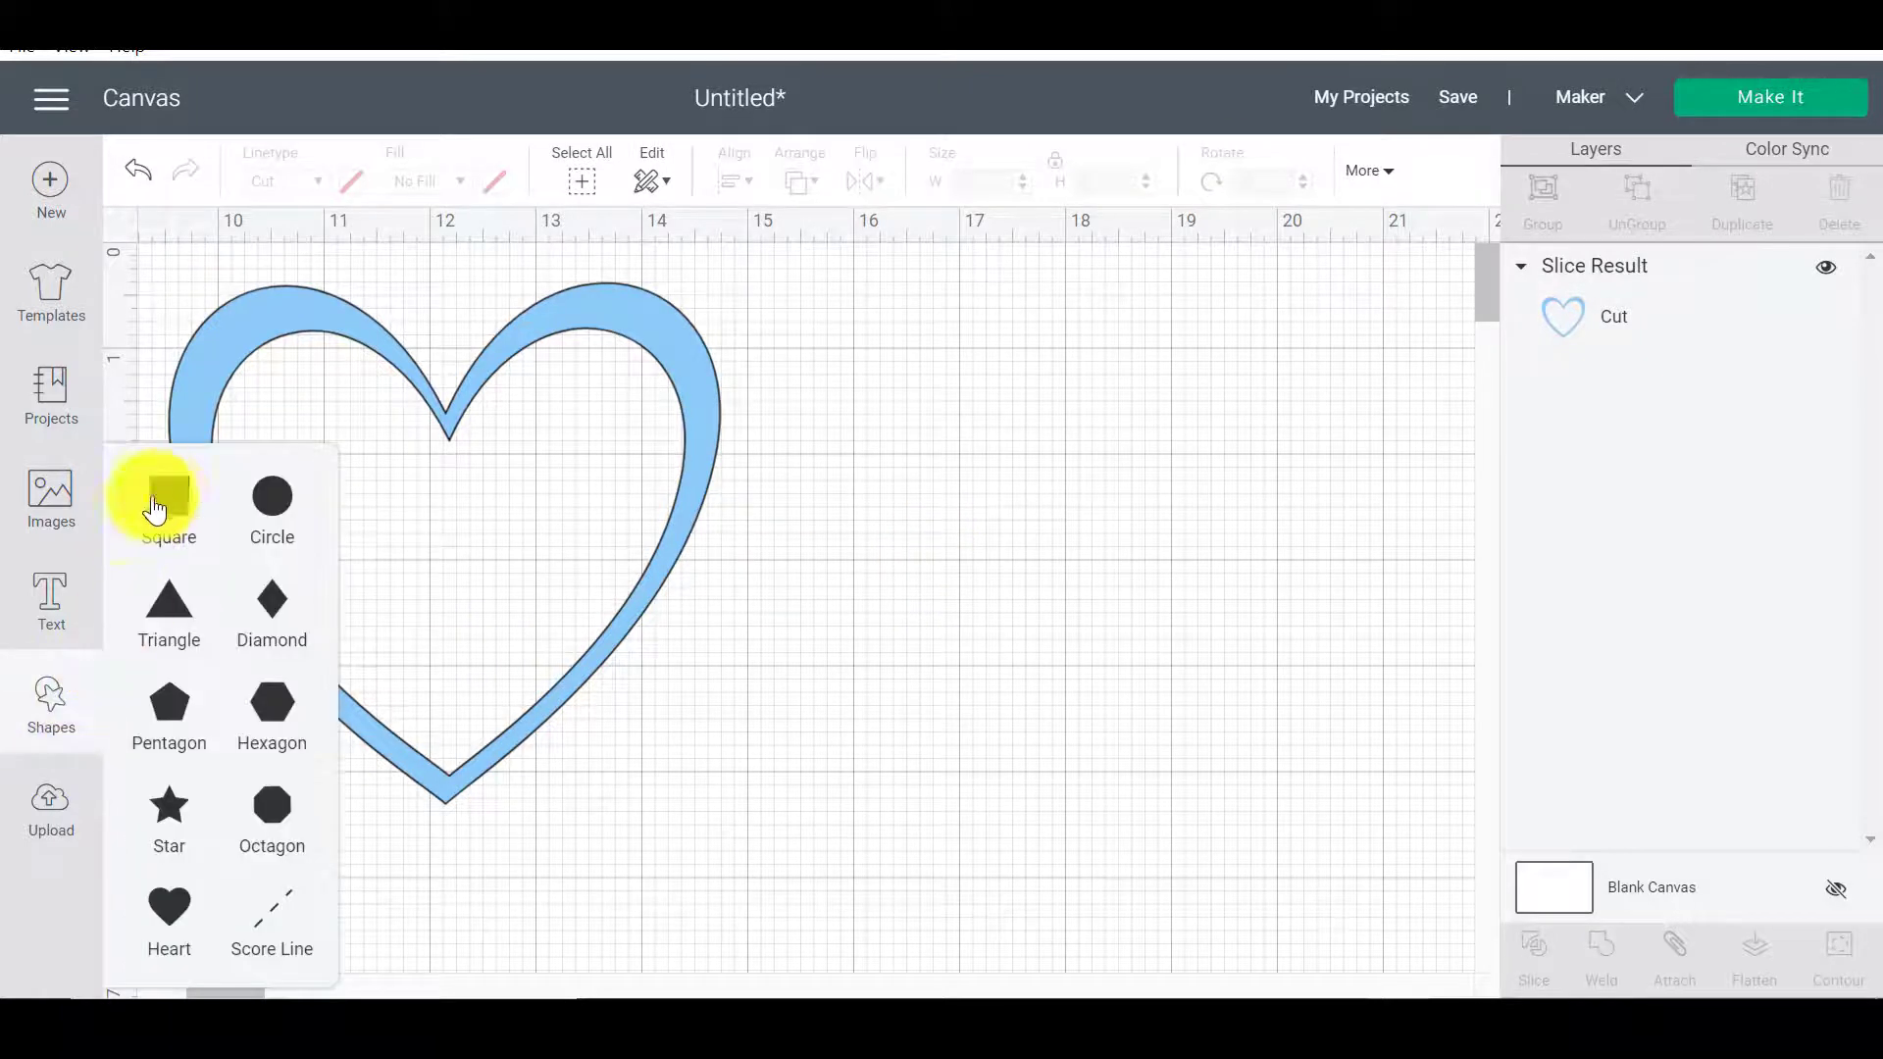
drag(456, 508, 968, 453)
drag(1108, 649, 1290, 849)
click(1393, 713)
click(1169, 685)
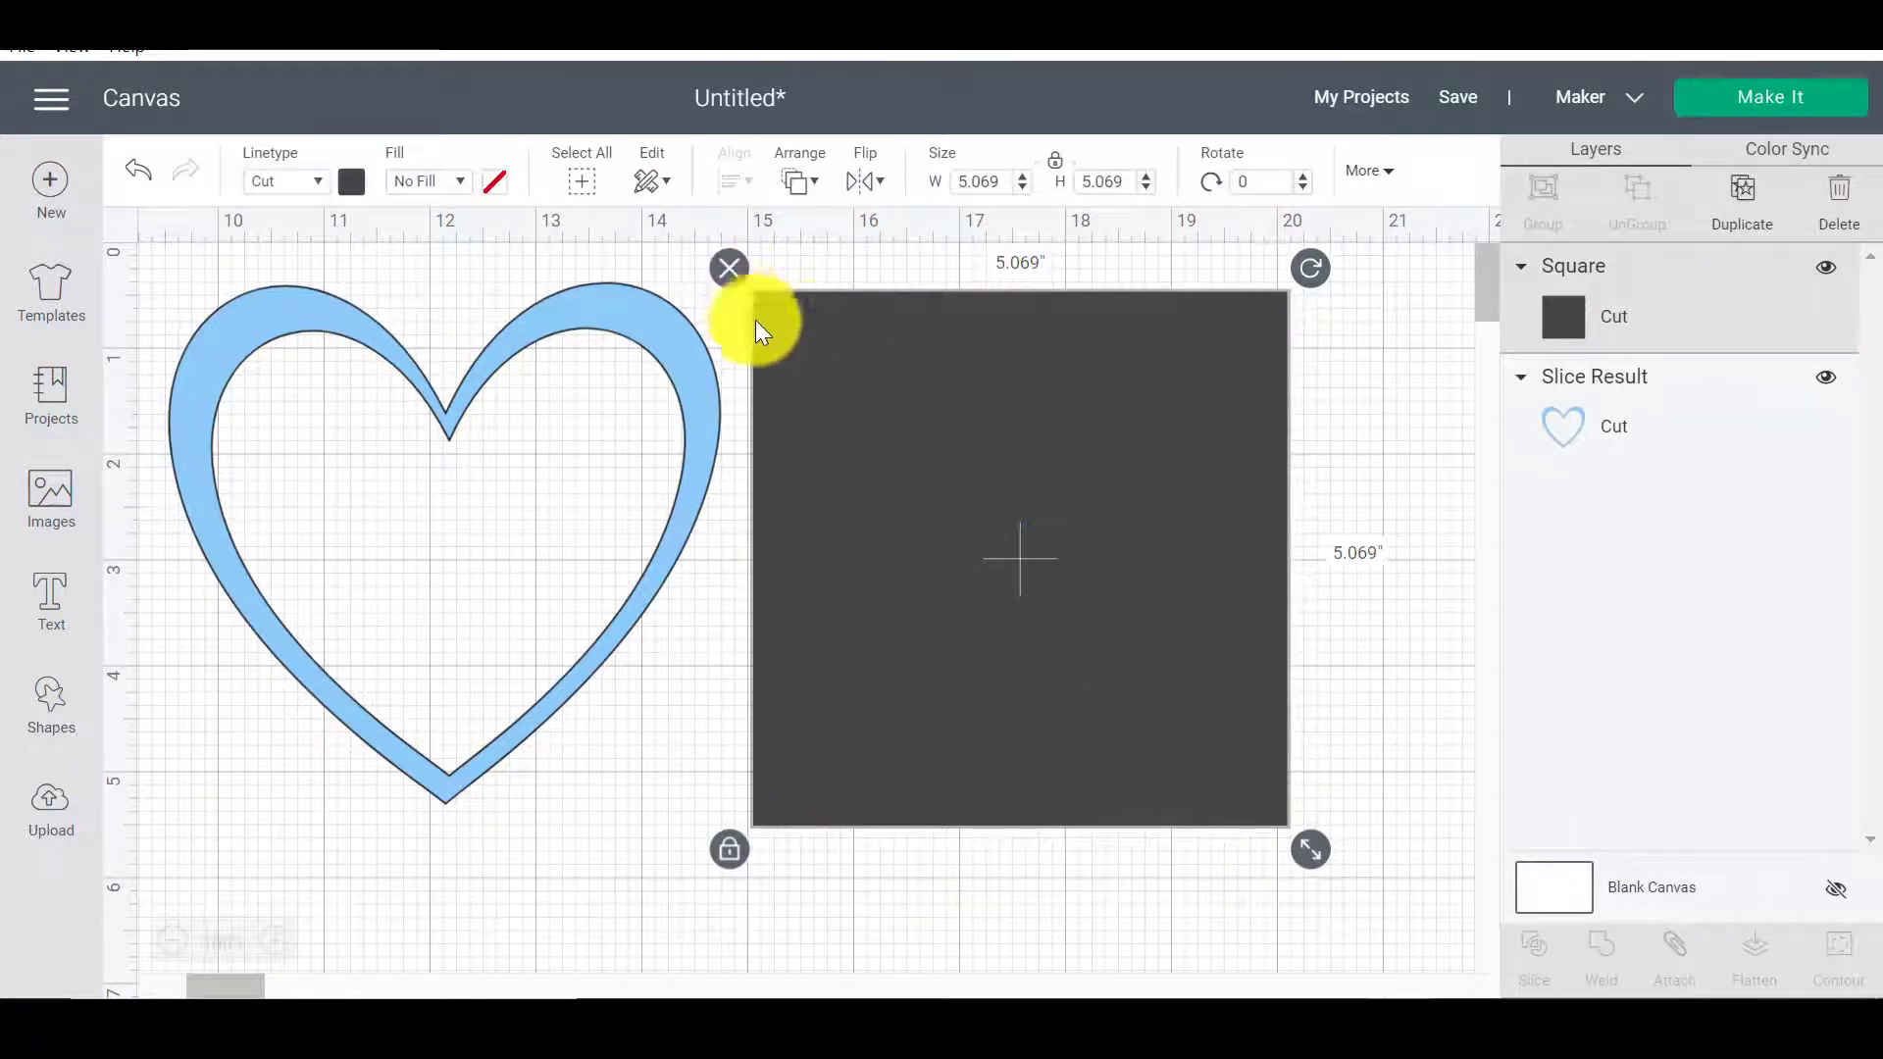
key(ctrl+d)
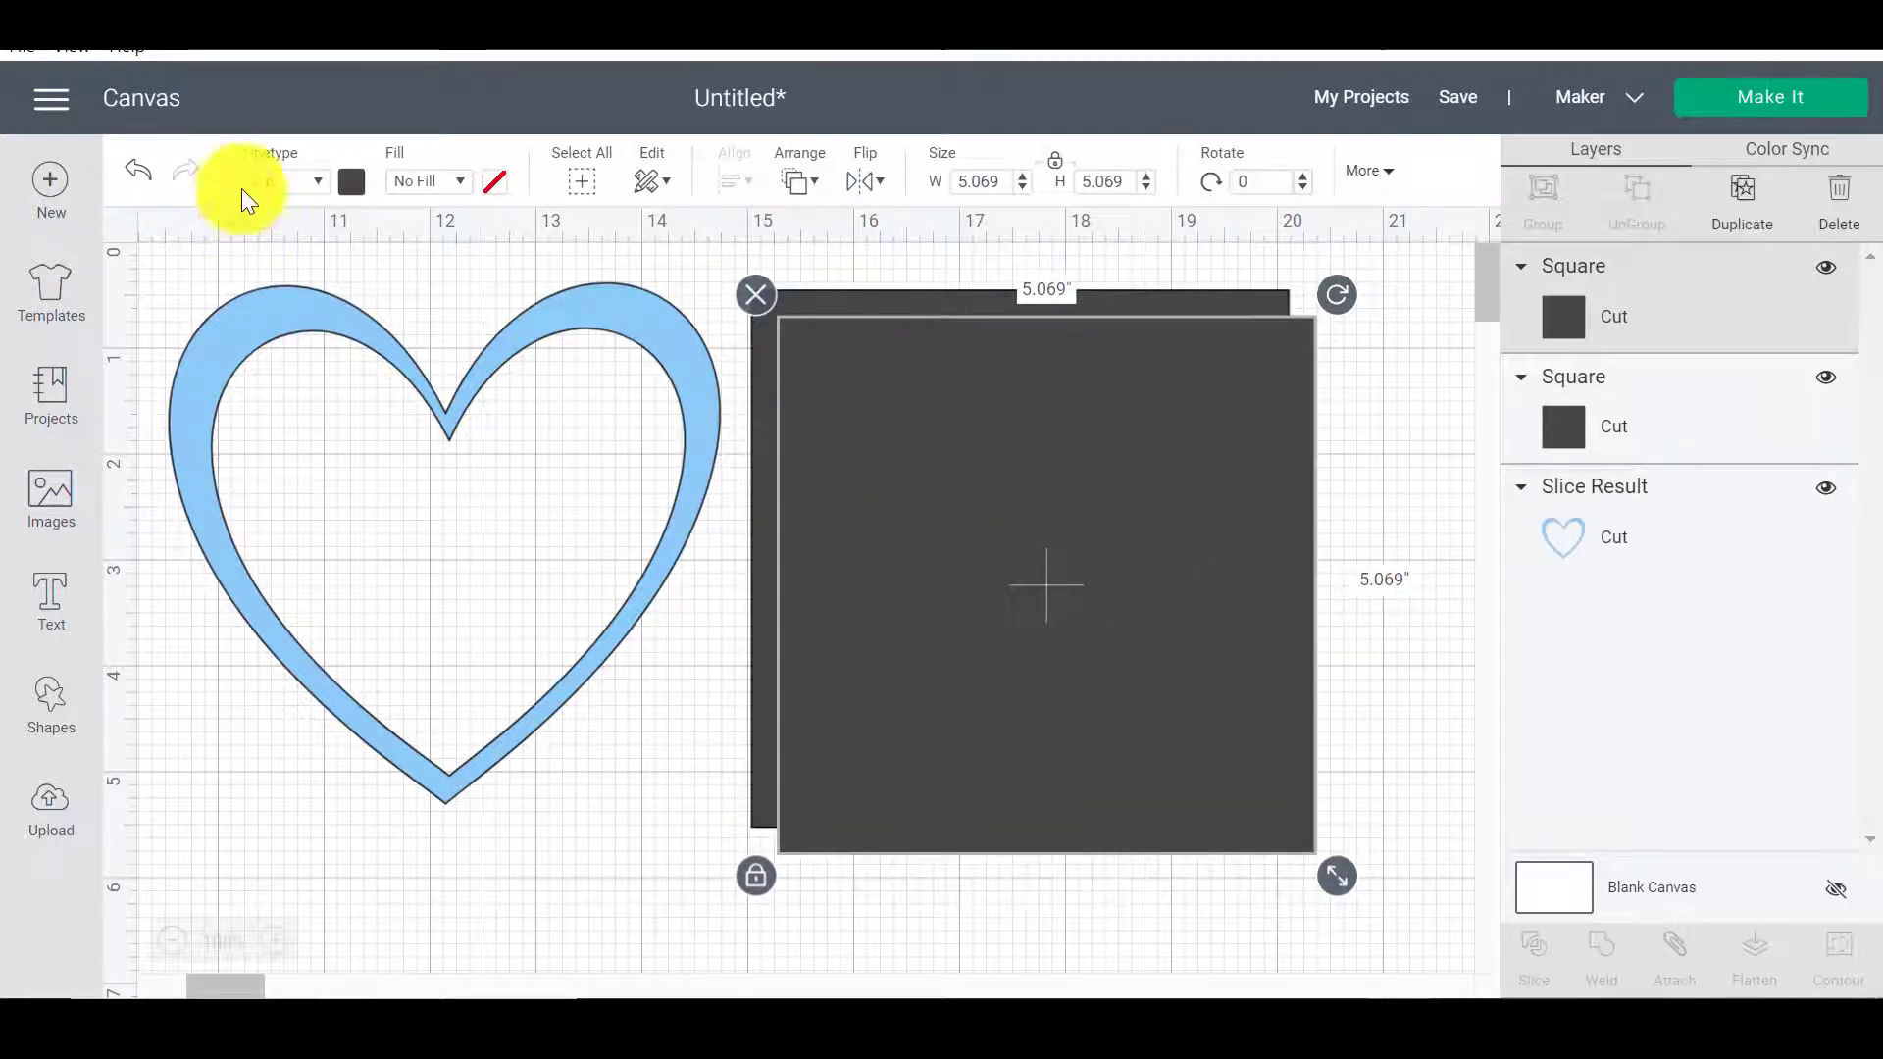
- Colour the top square pink and the bottom square light purple
click(351, 181)
click(382, 362)
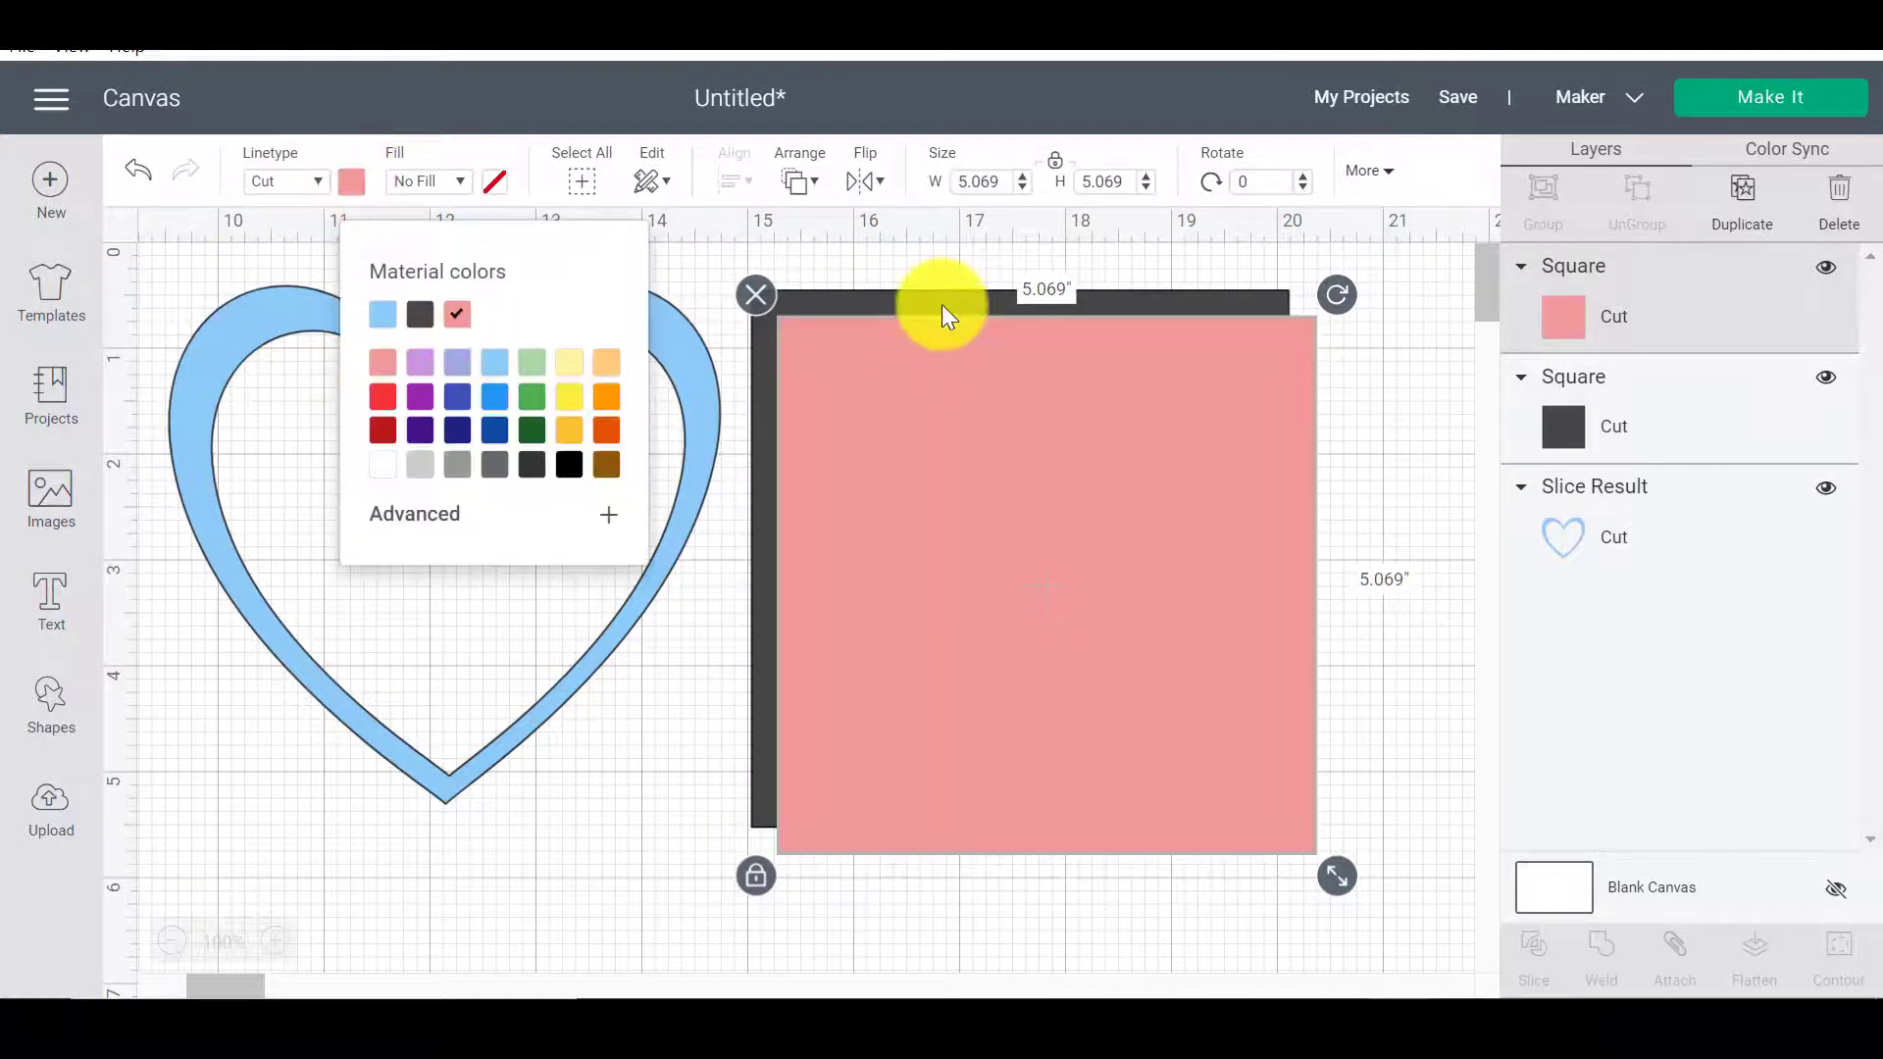
click(932, 306)
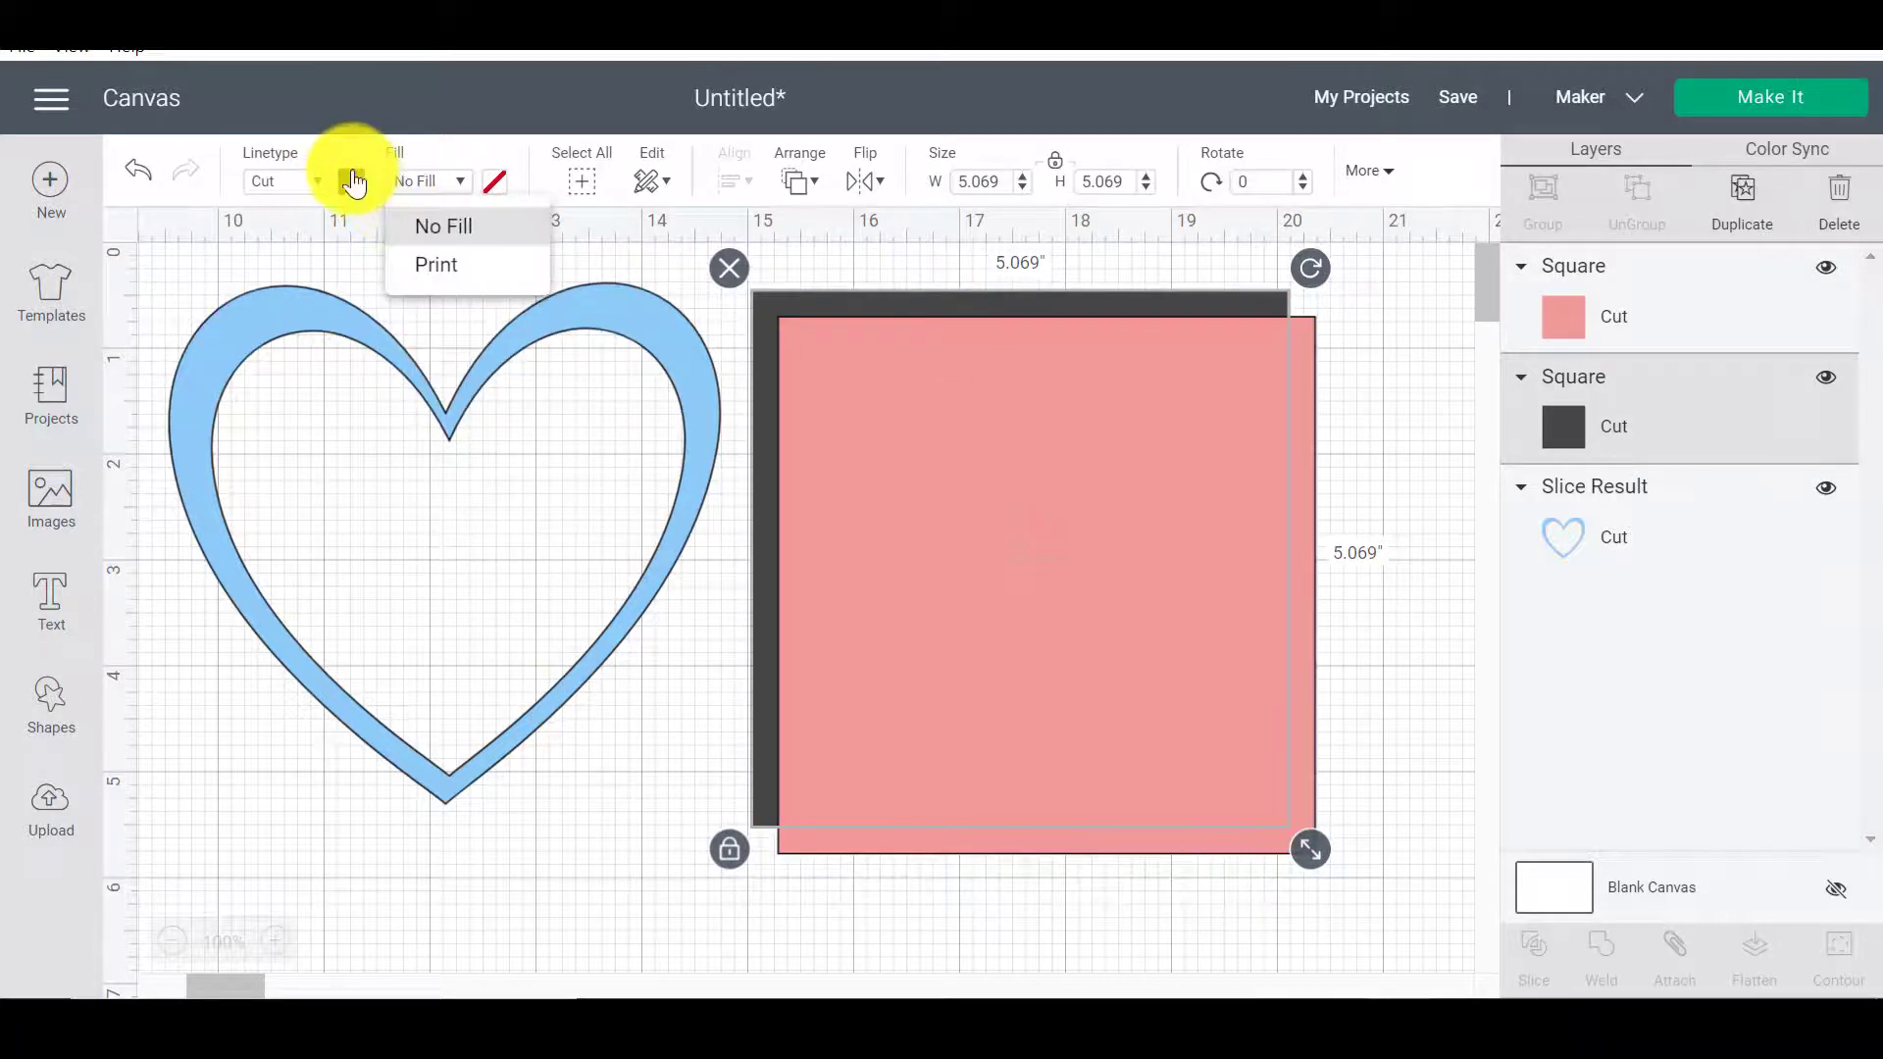
click(351, 182)
click(419, 363)
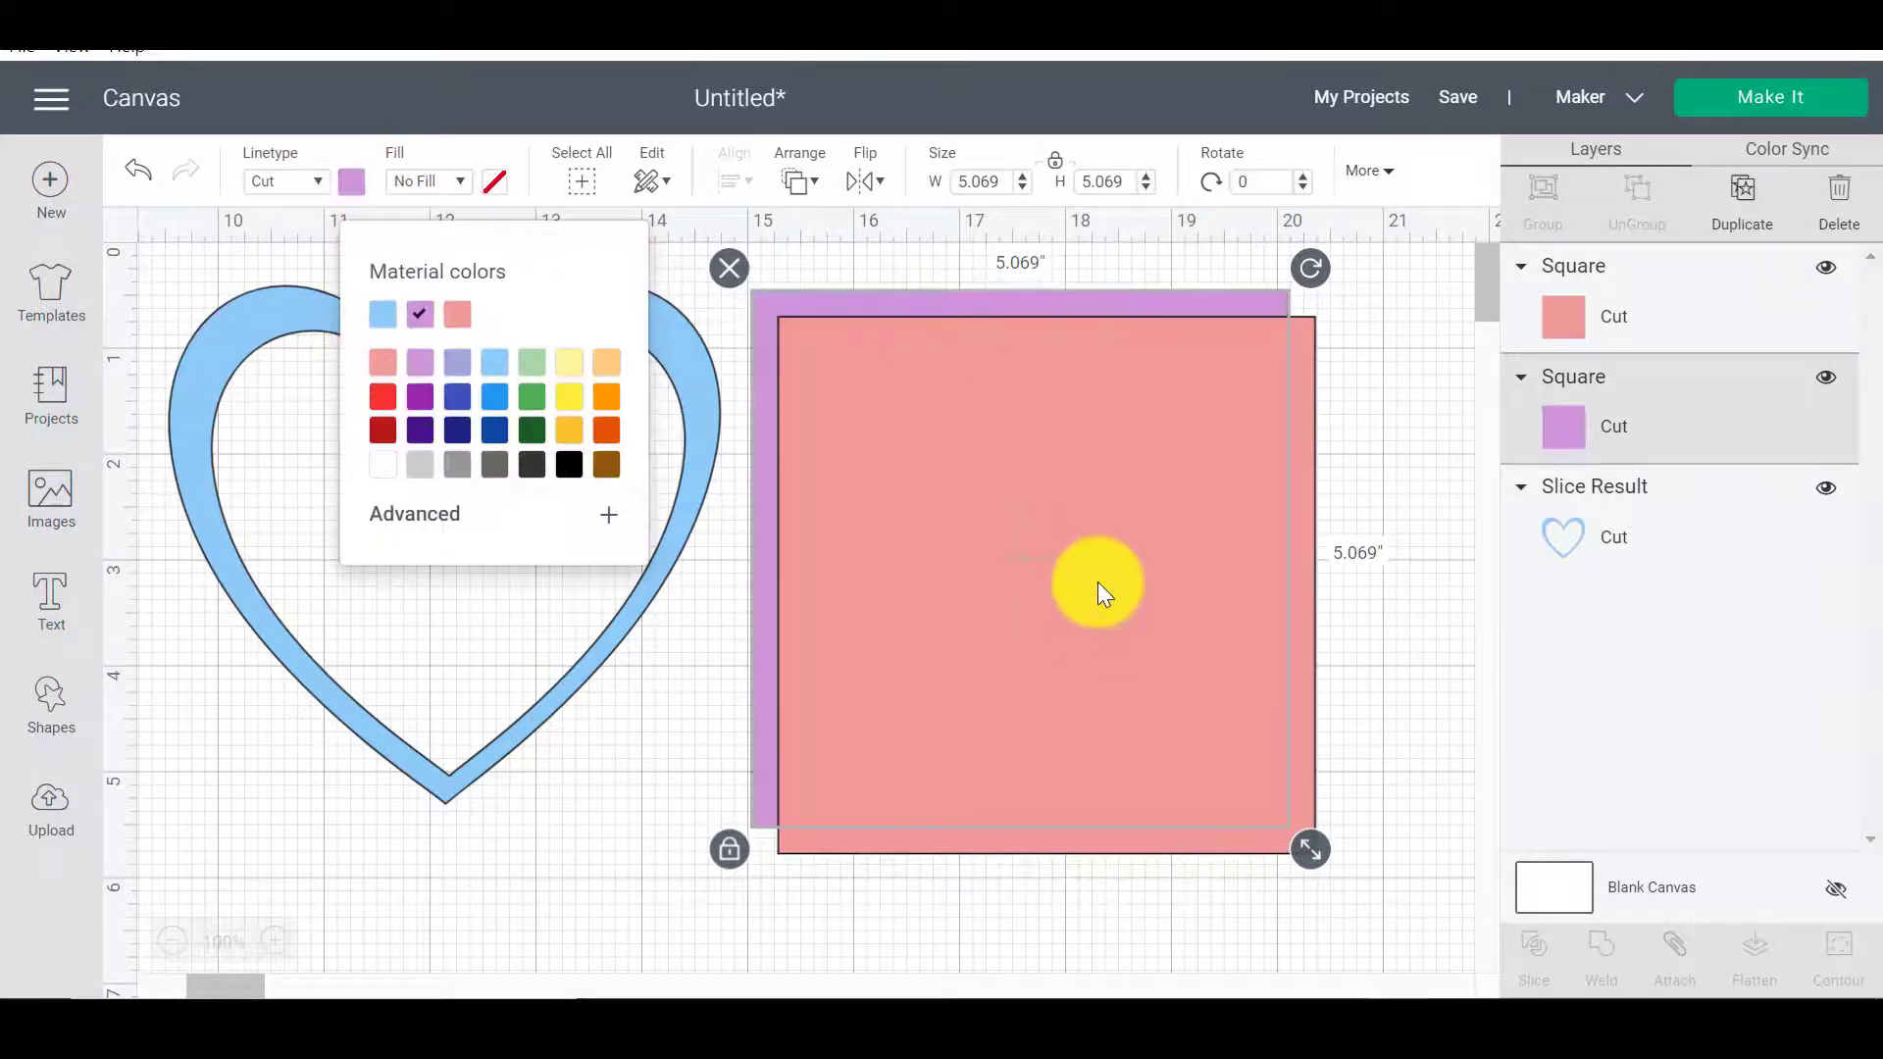
click(1302, 866)
- Resize the pink square to 4.819 inches and align it inside the purple square
click(1210, 795)
drag(1316, 865, 1287, 821)
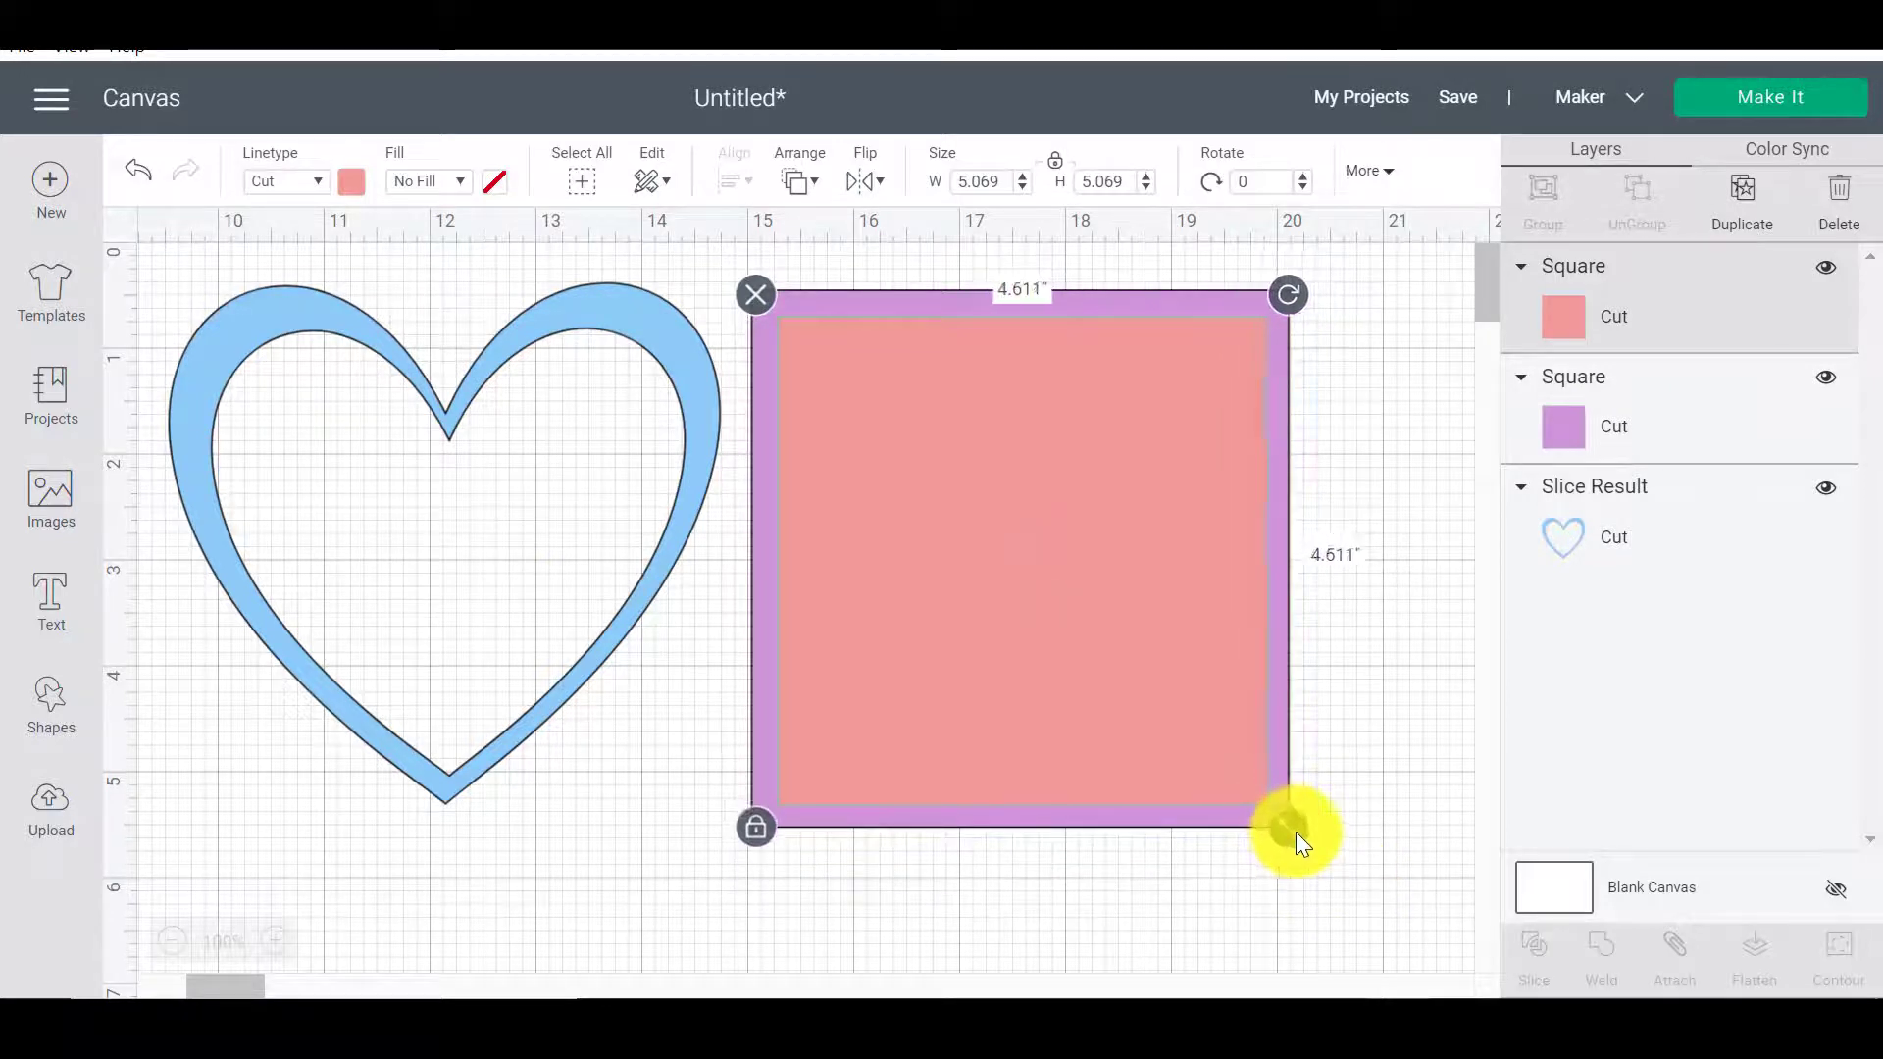
drag(1297, 832, 1300, 833)
drag(1172, 737, 1161, 721)
drag(1298, 822, 1303, 820)
- Duplicate the pink square, shrink the copy to 3.792 inches and colour it dark blue
click(1192, 910)
click(1149, 651)
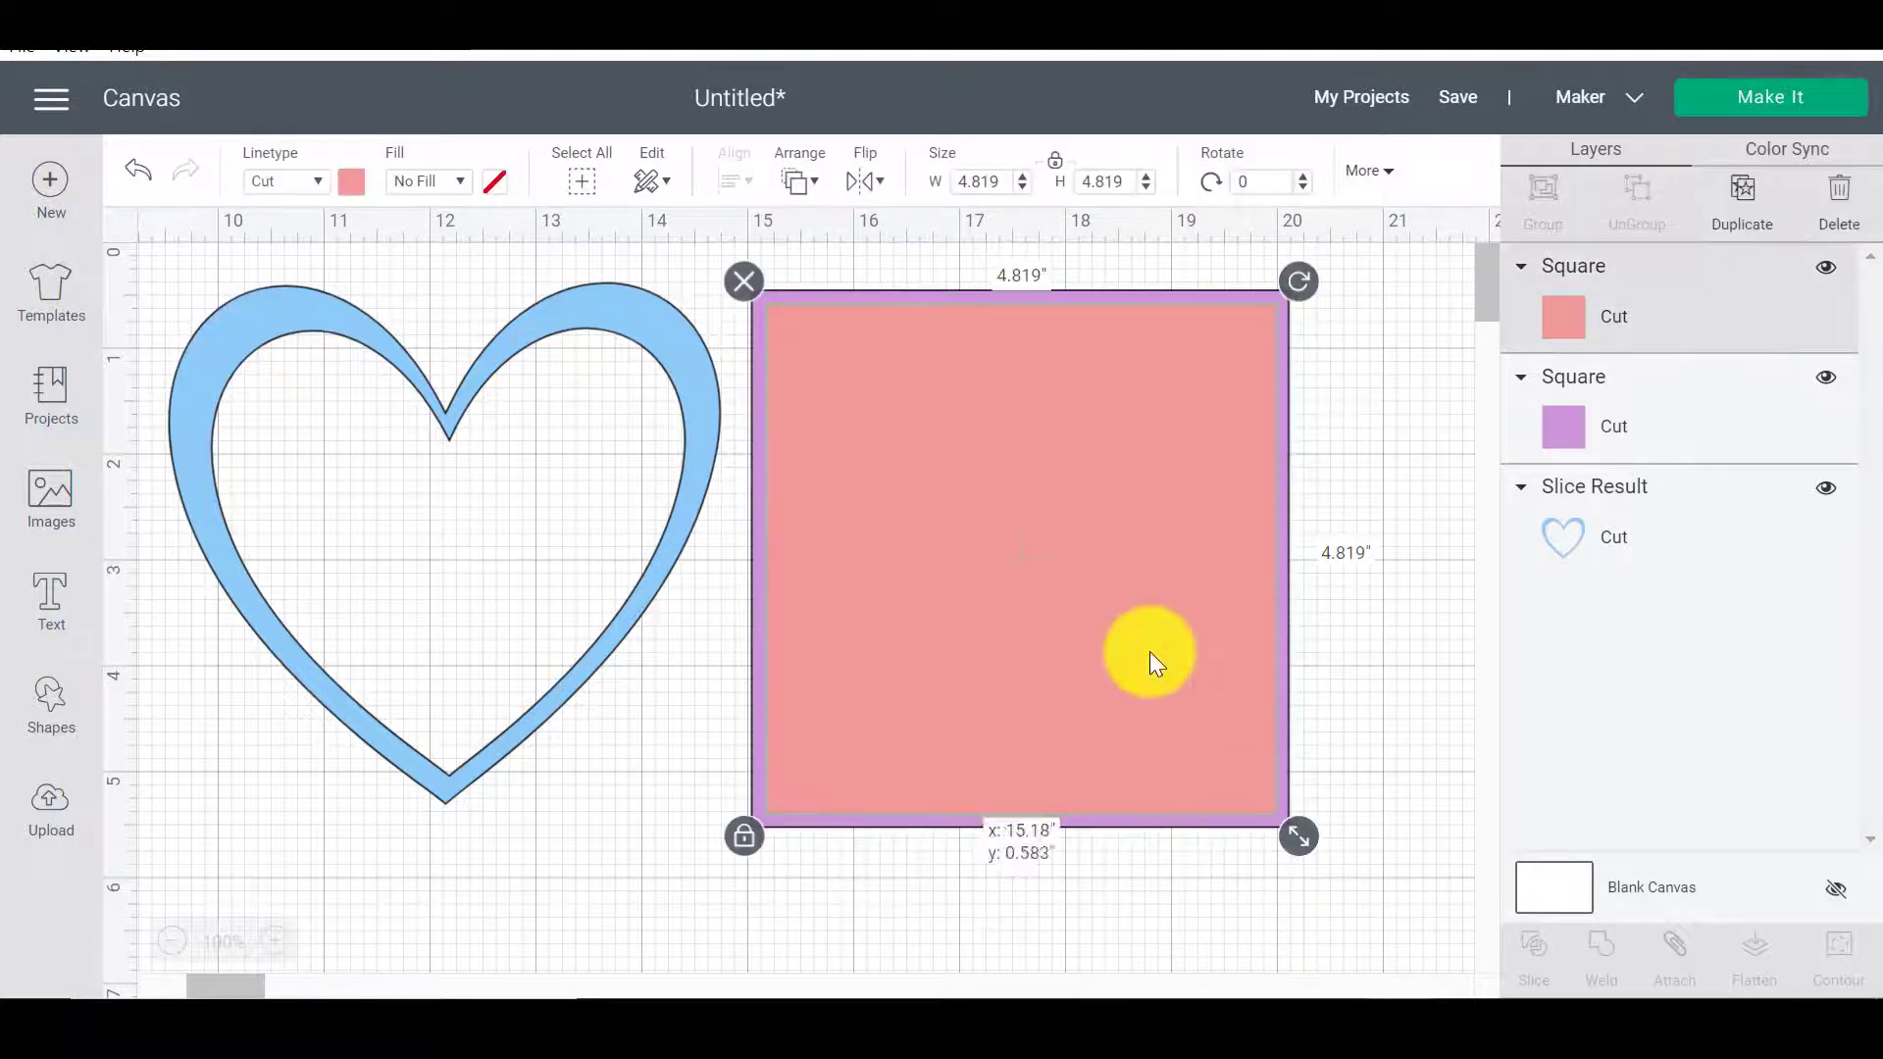
key(ctrl+d)
drag(1331, 866, 1198, 753)
drag(1071, 668, 1101, 702)
click(352, 183)
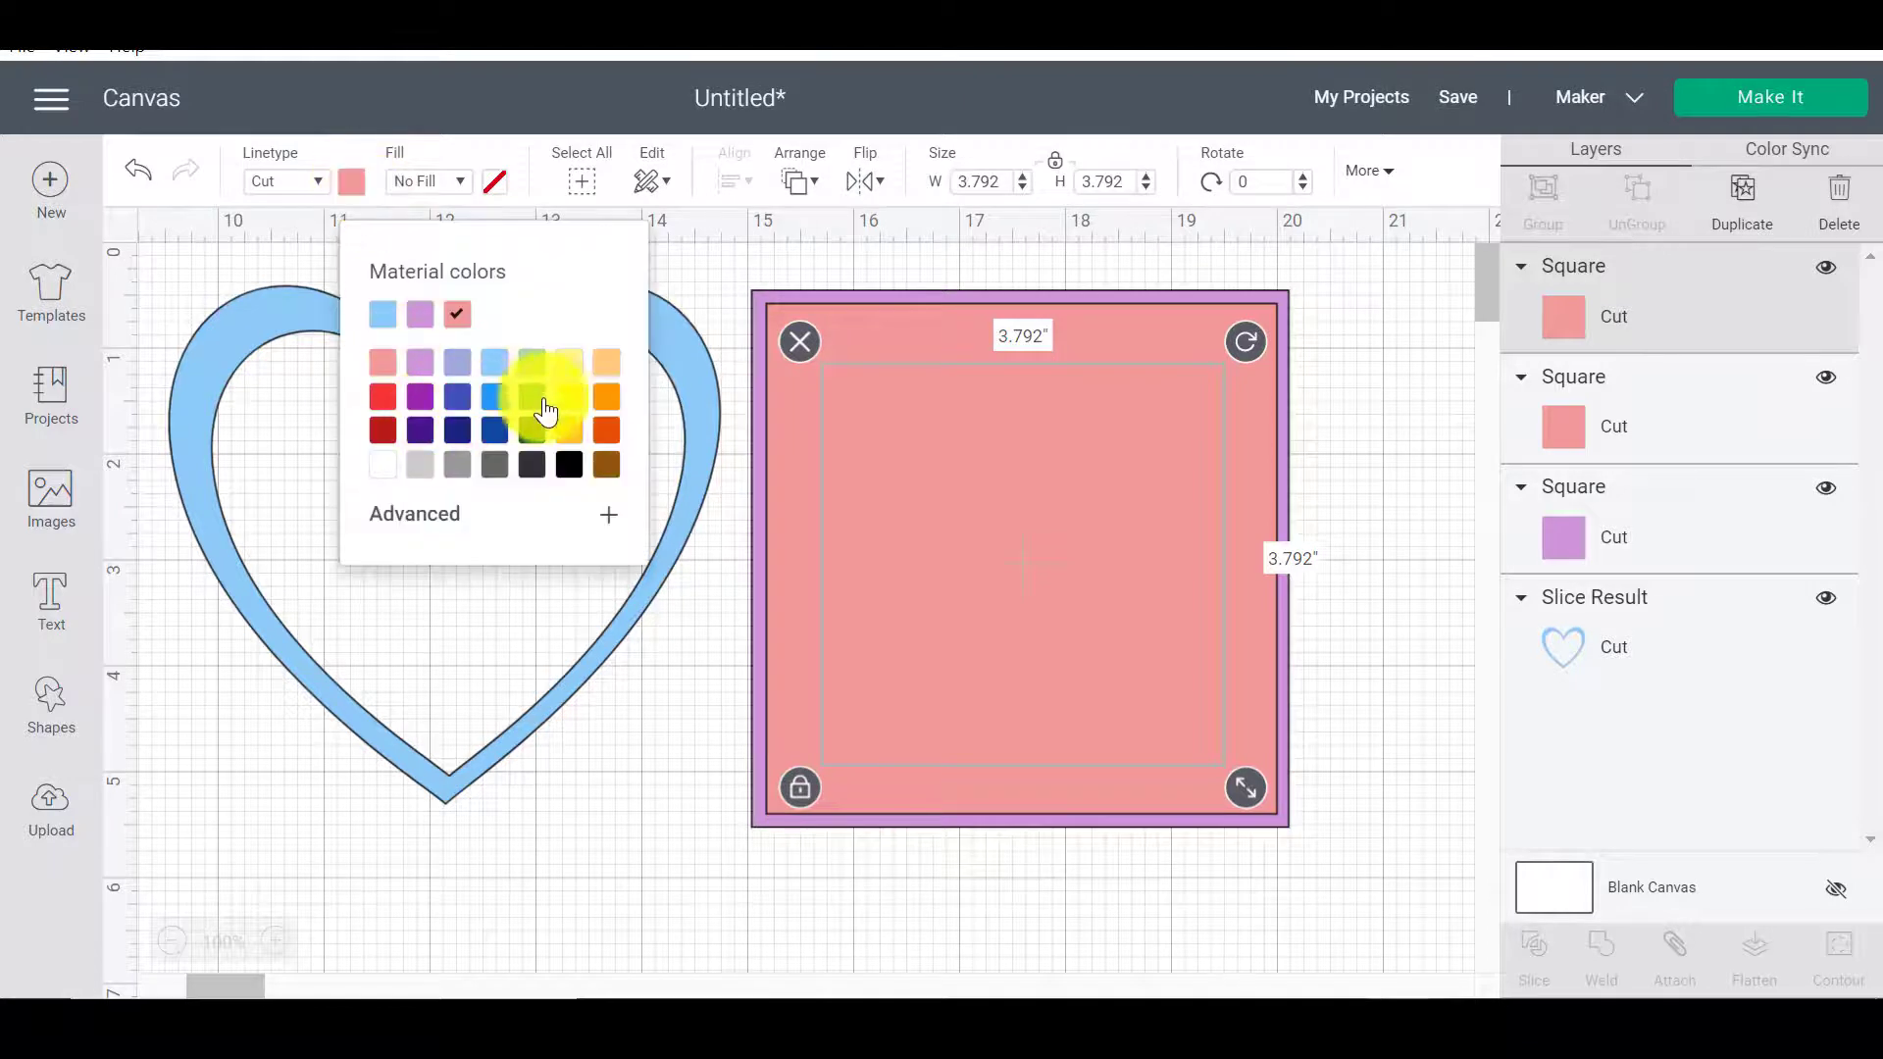
click(495, 432)
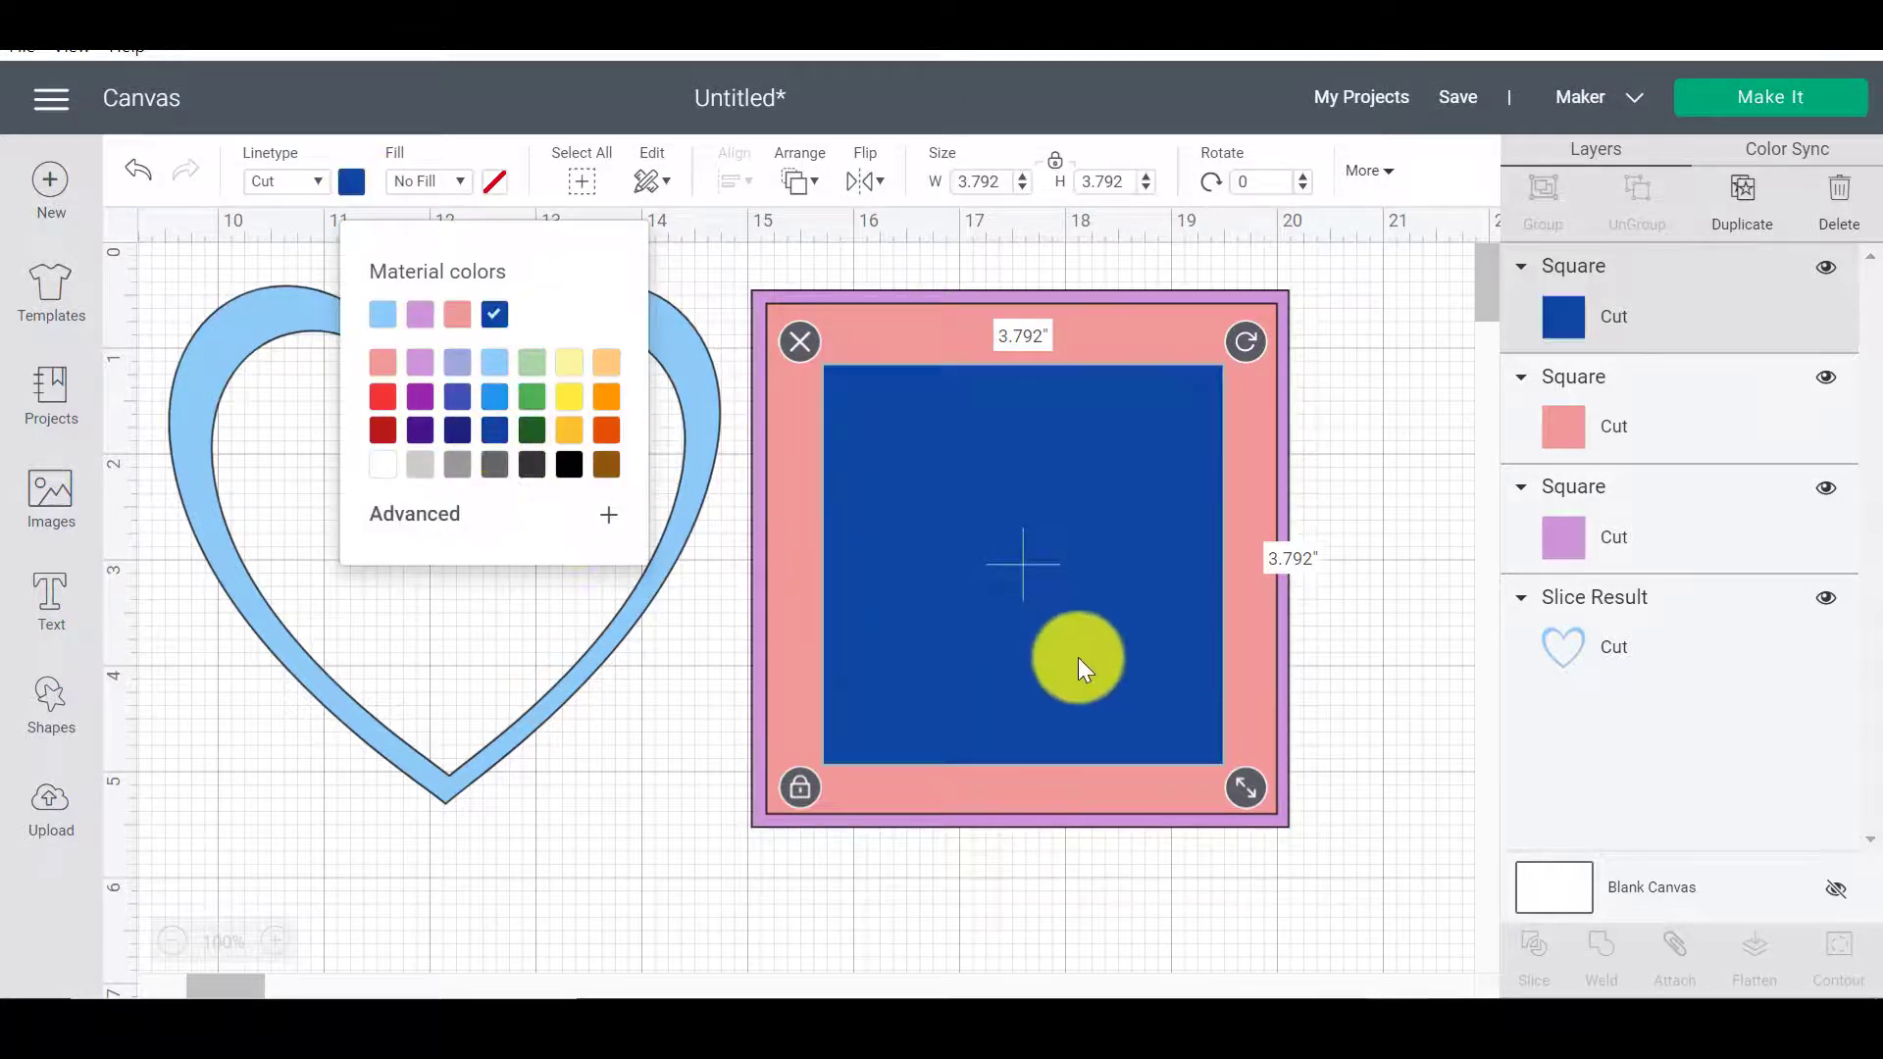
- Duplicate the blue square, shrink it to 3.486 inches and colour it yellow
key(ctrl+d)
drag(1283, 818, 1181, 720)
click(351, 181)
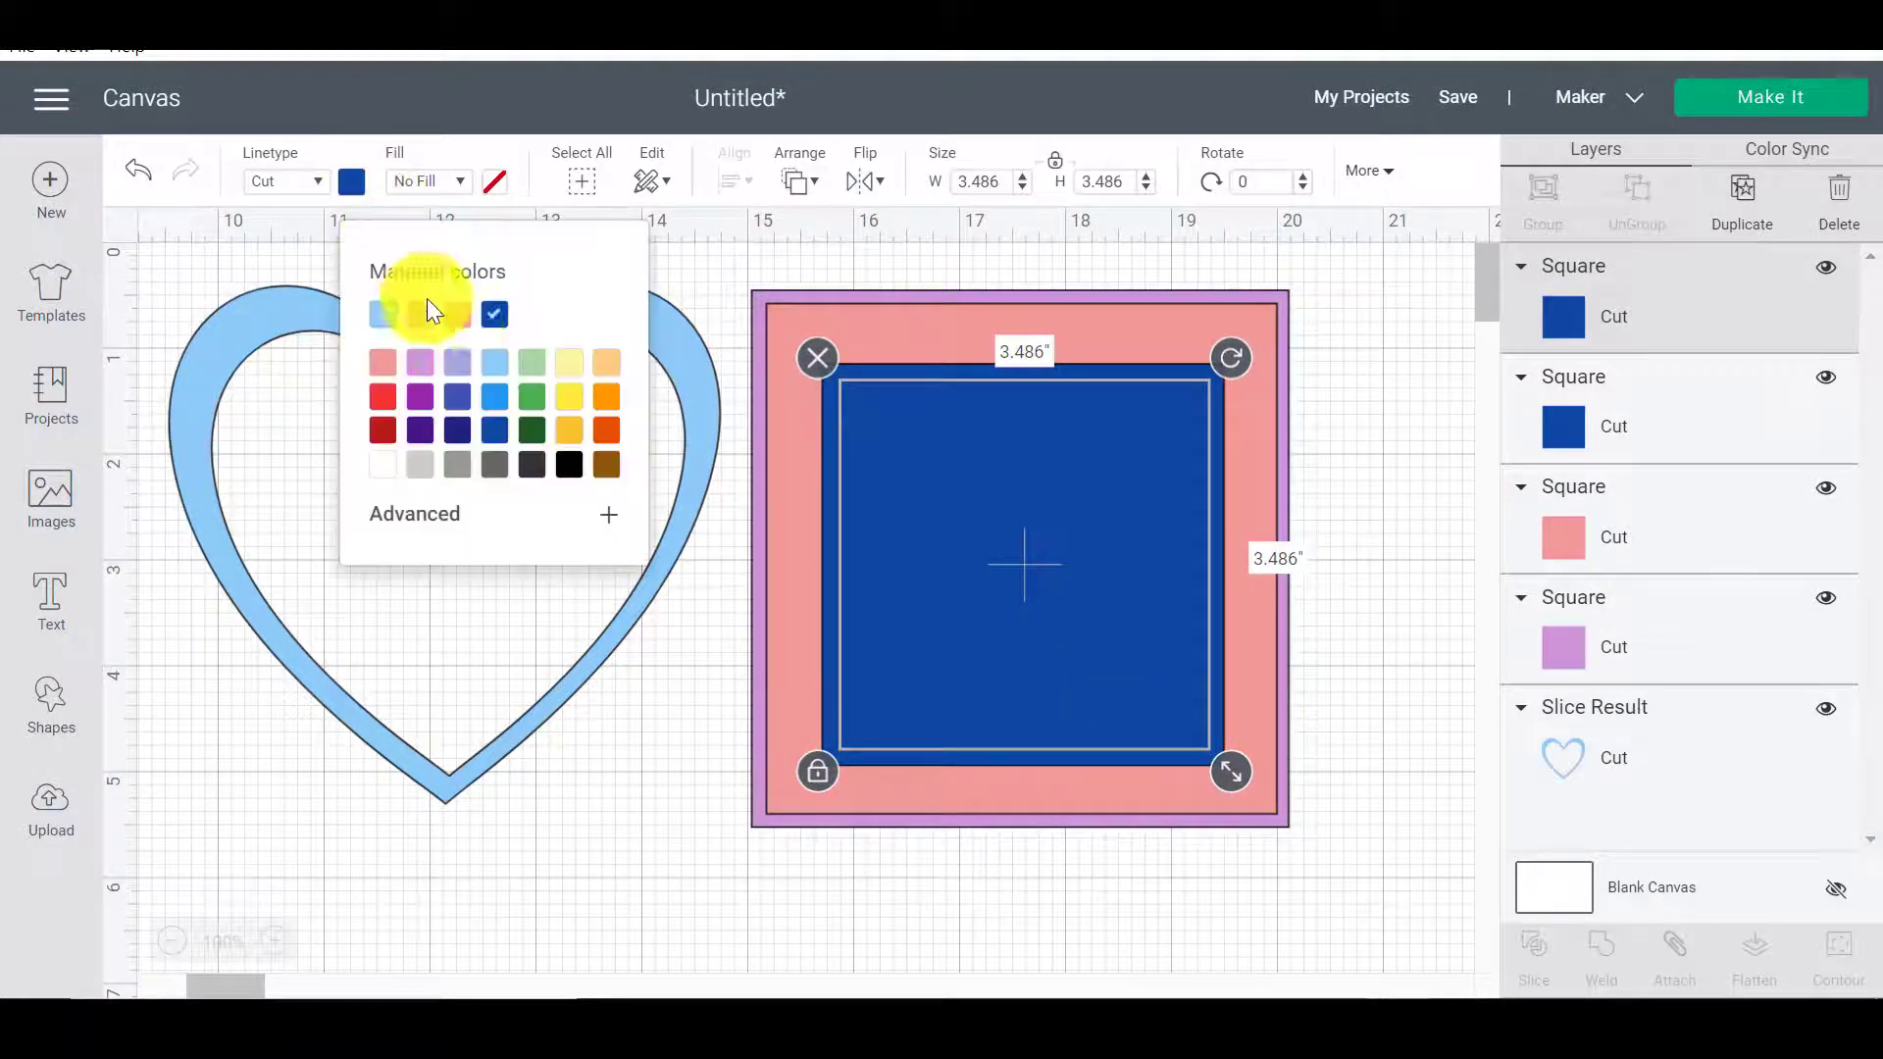
click(575, 409)
click(1268, 845)
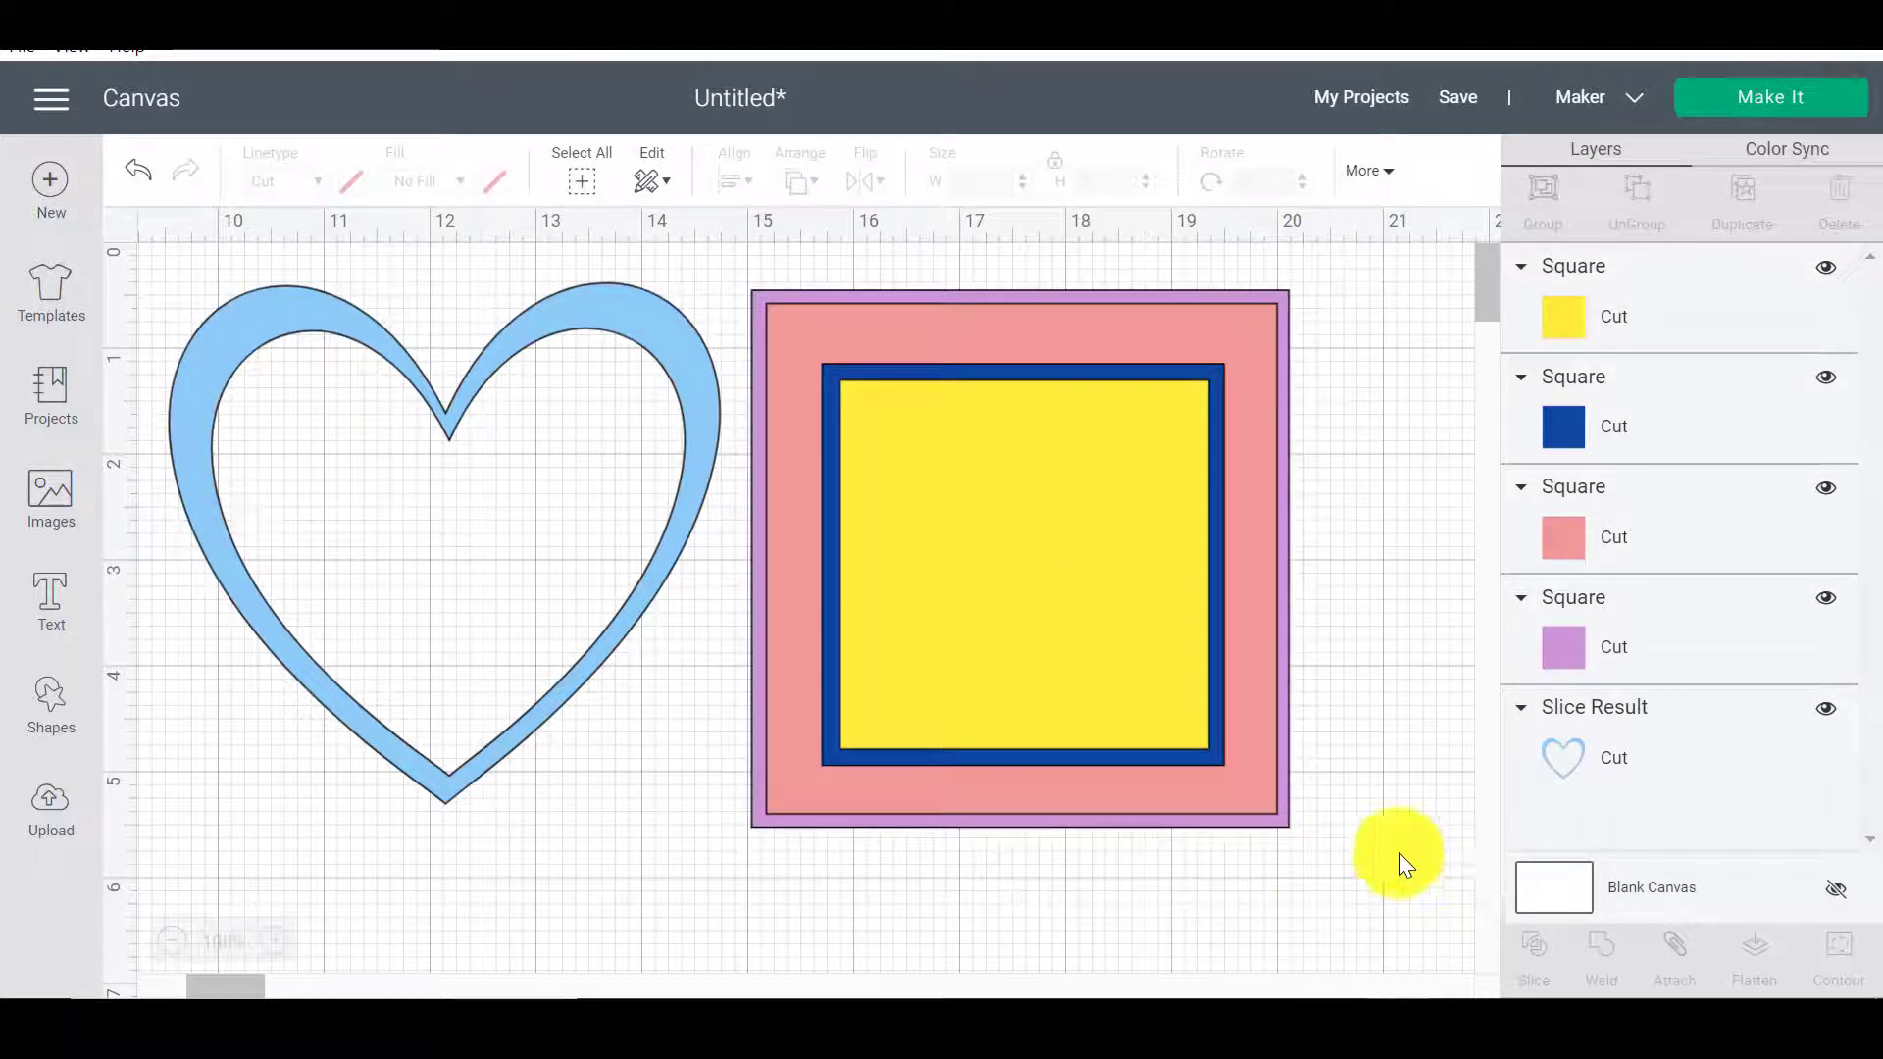
- Marquee-select the purple, pink, navy and yellow squares together
drag(1415, 885, 737, 232)
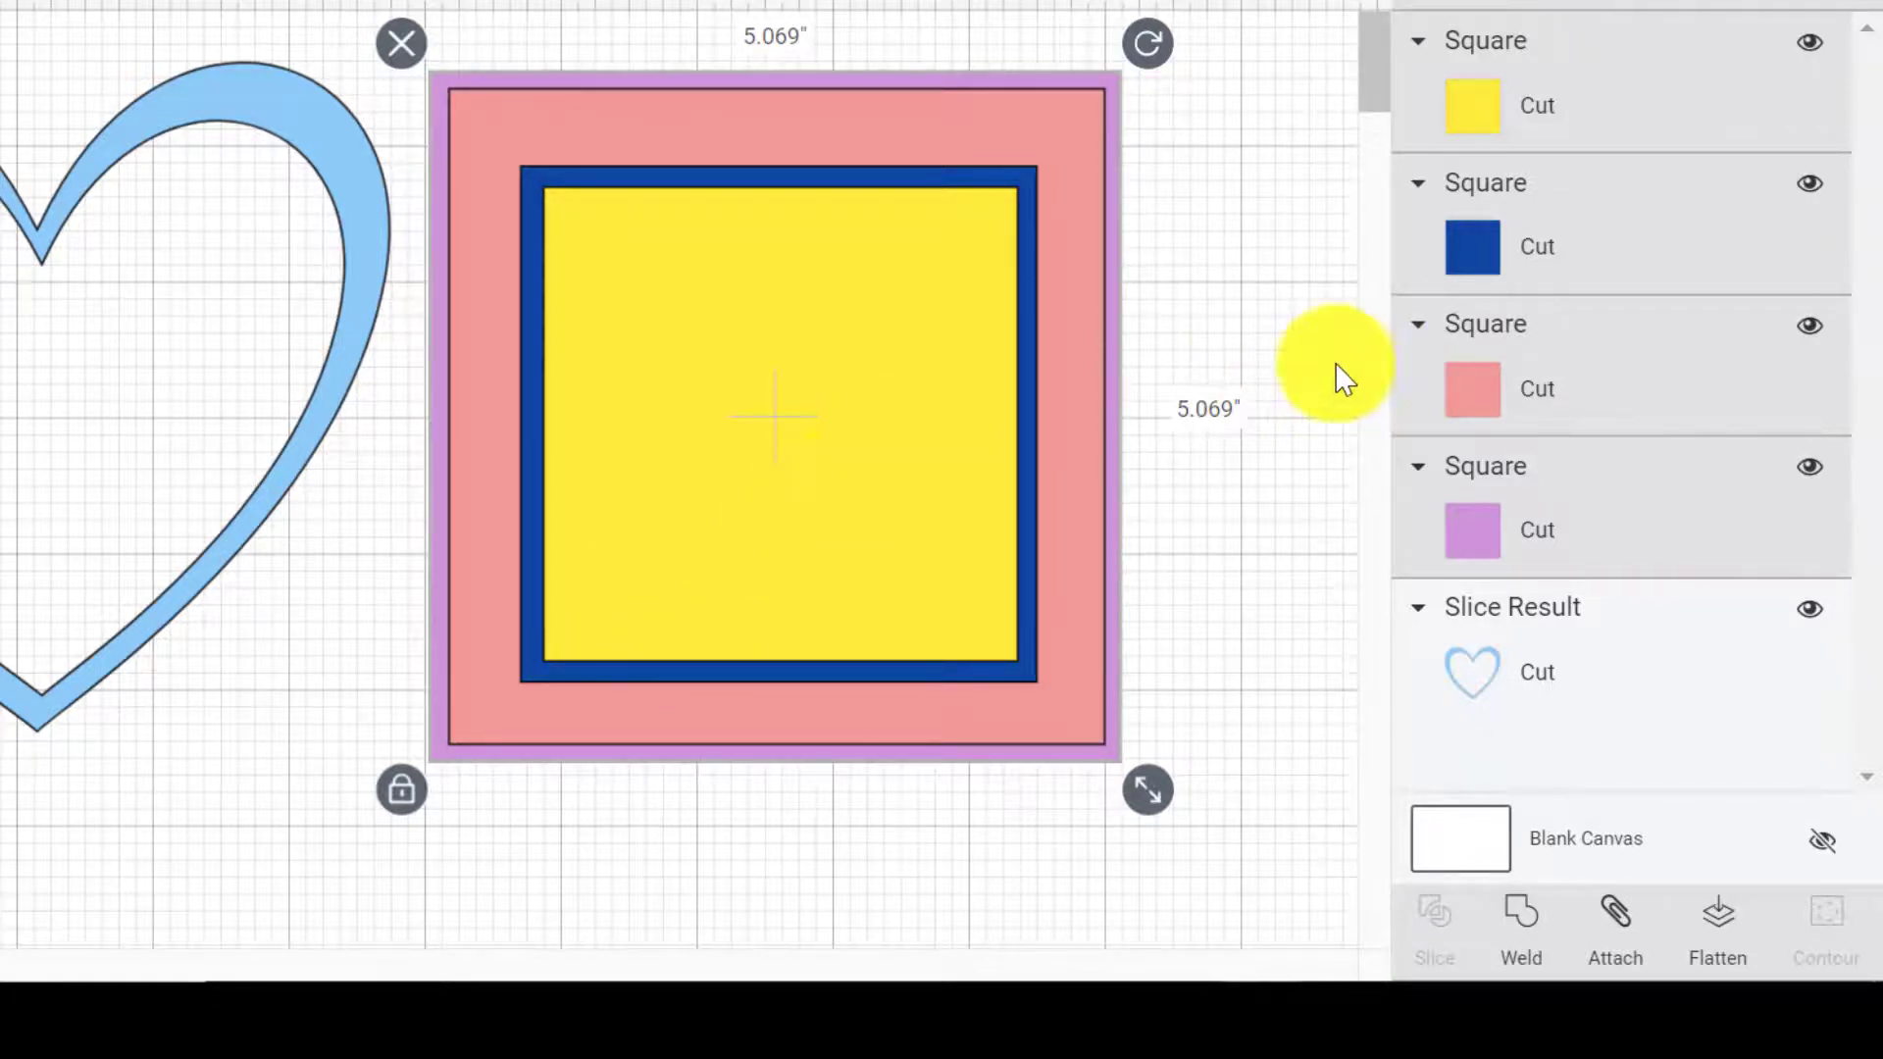
- Slice the pink square out of the purple one and separate the resulting pieces
click(1613, 397)
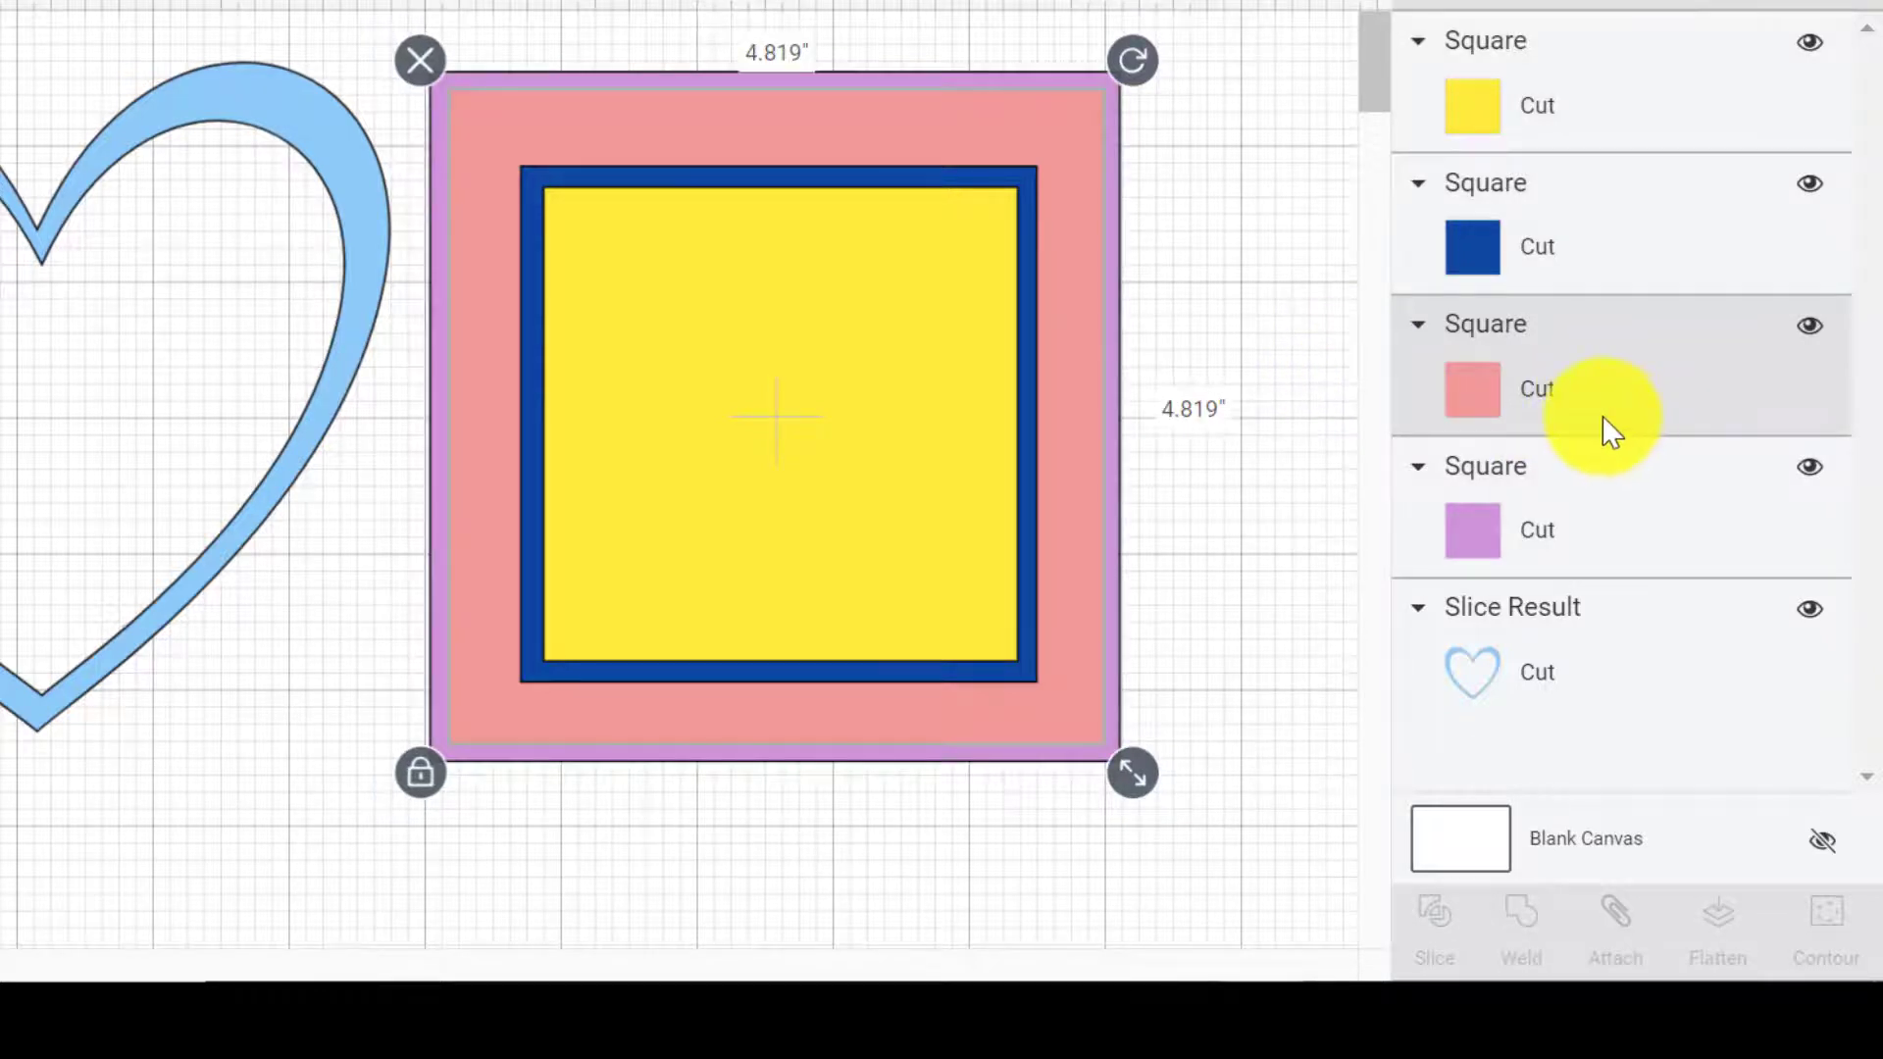
shift+click(1573, 547)
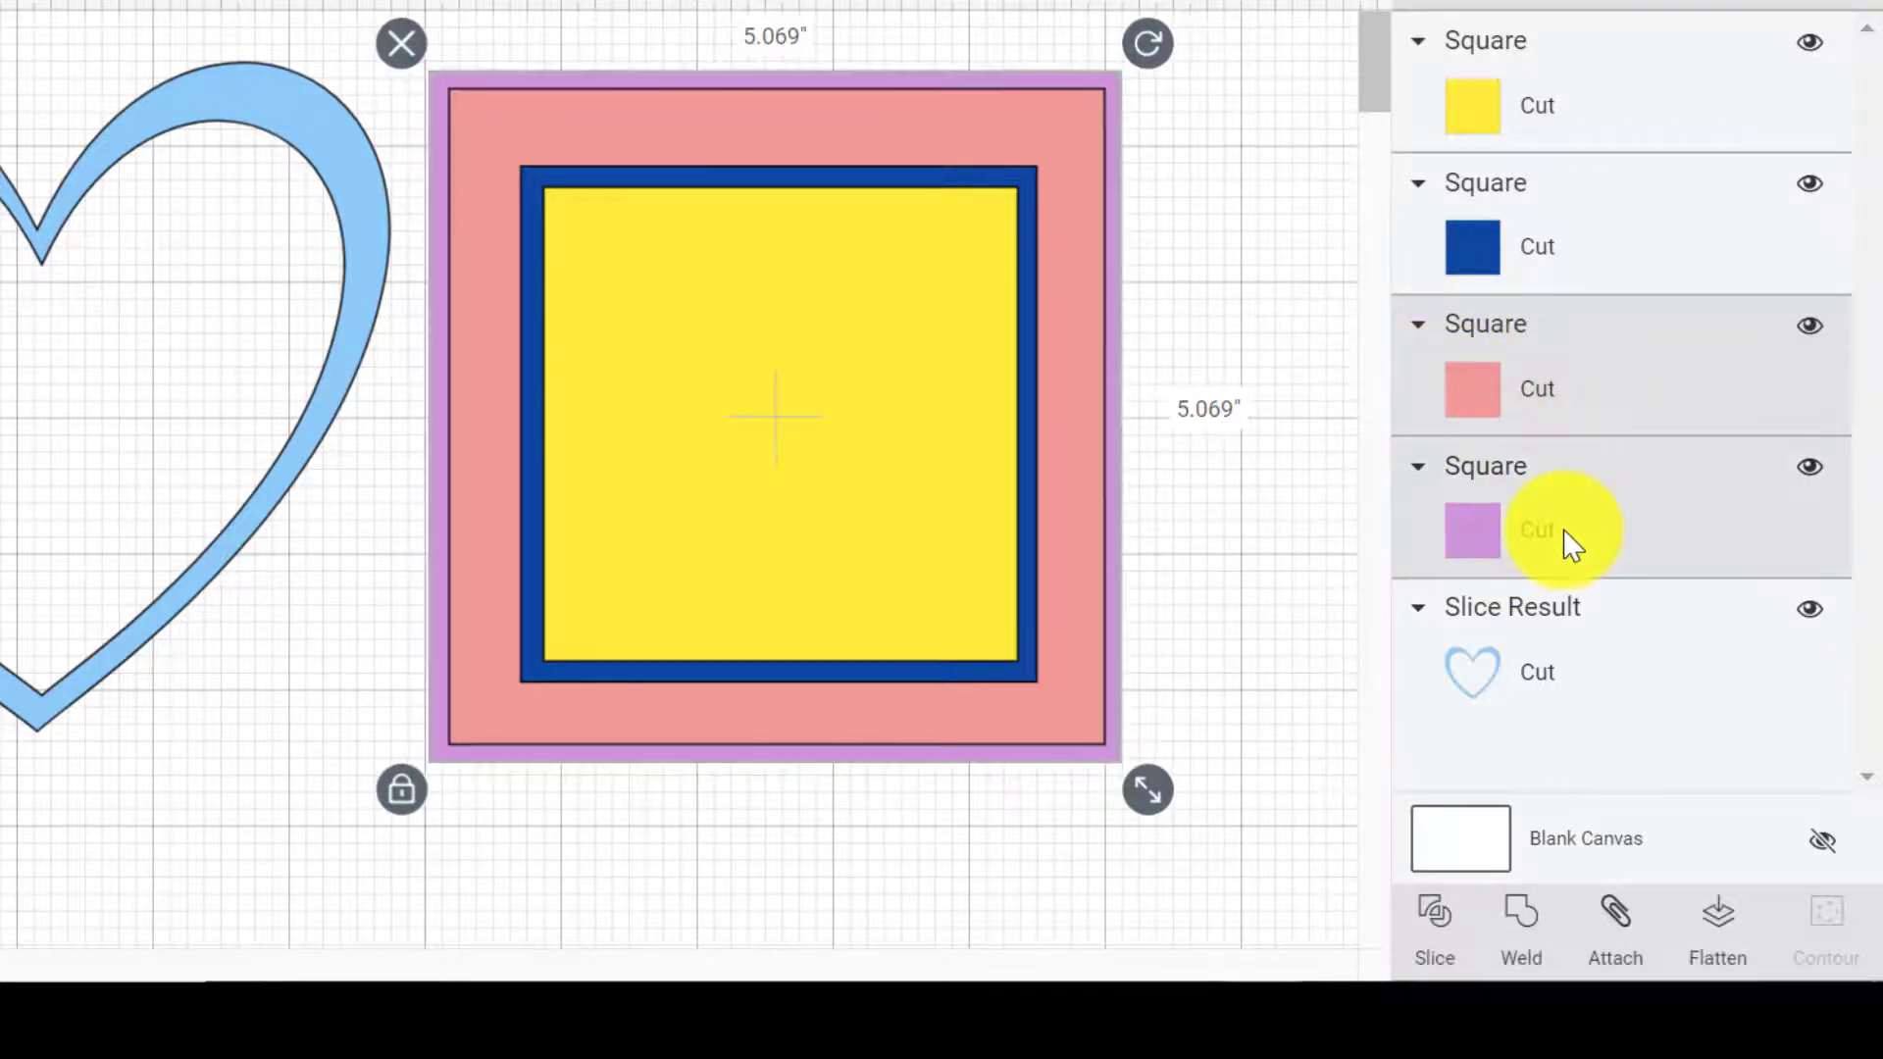
click(1424, 927)
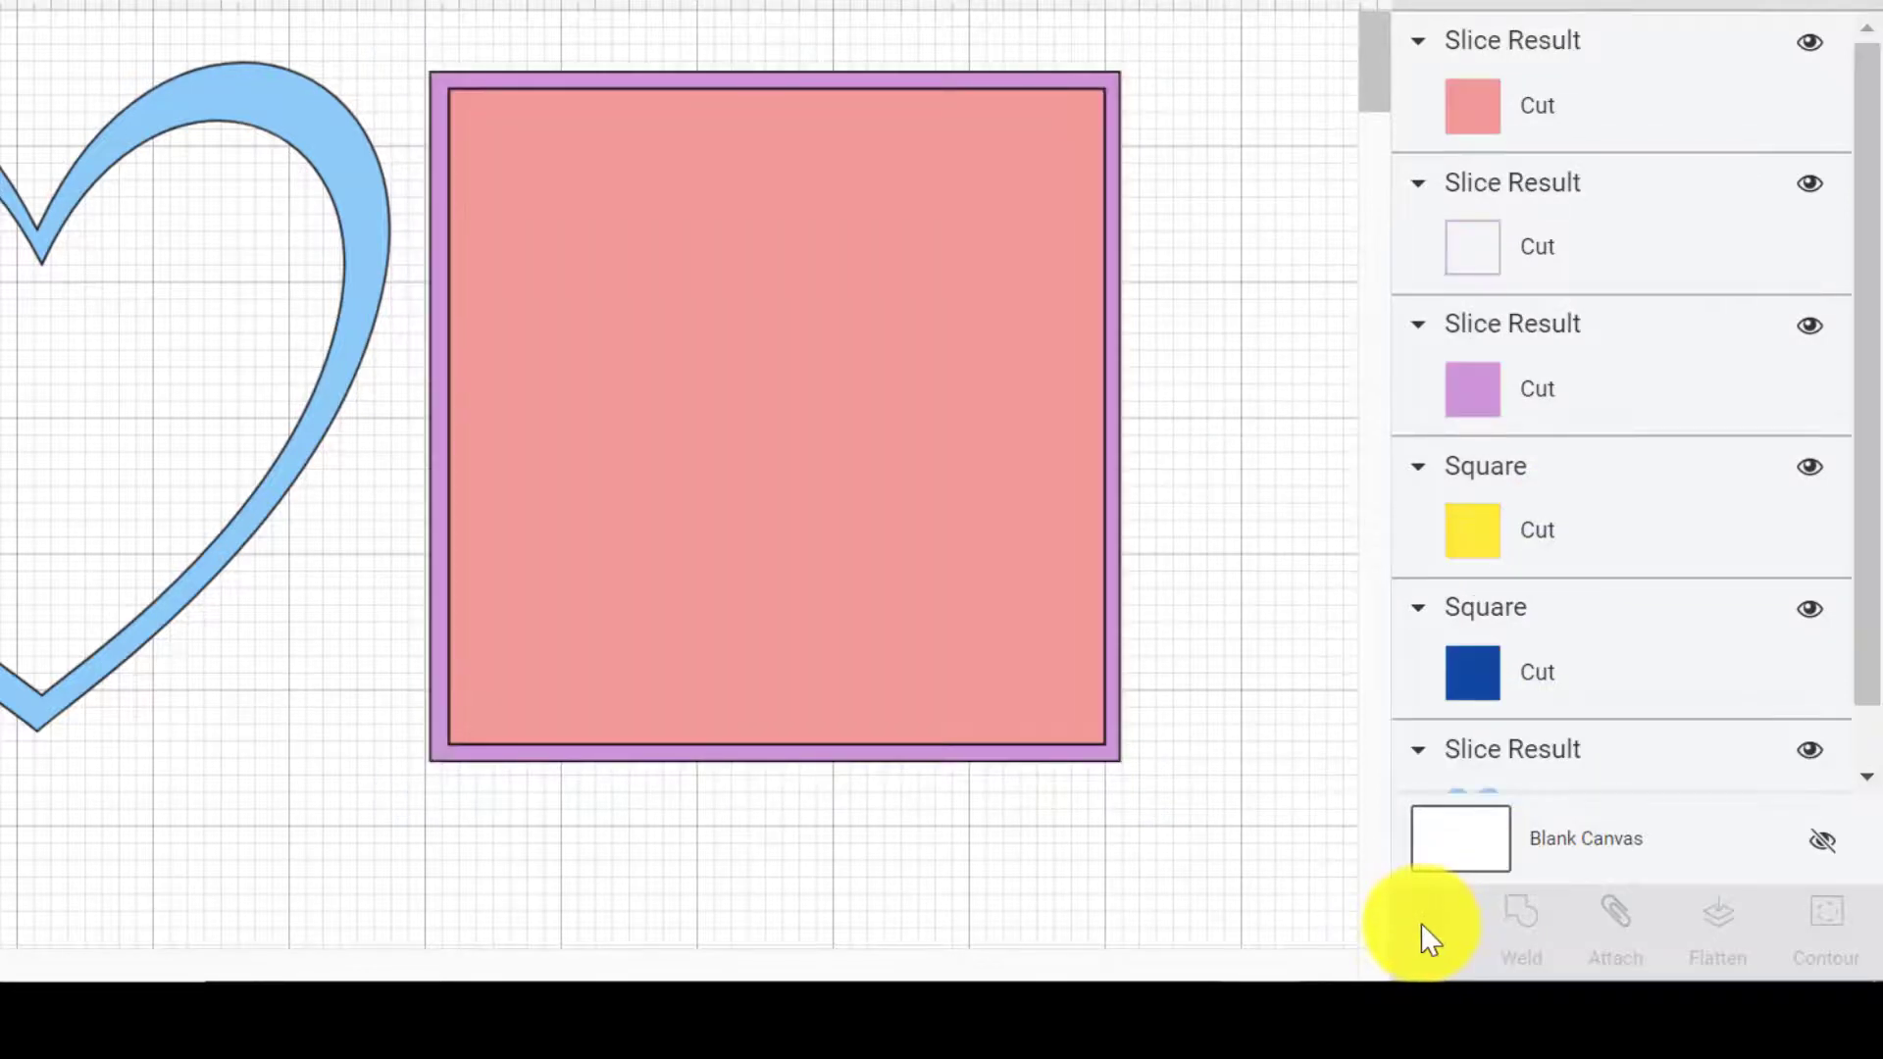
drag(861, 233, 36, 359)
click(814, 402)
drag(815, 402, 1215, 546)
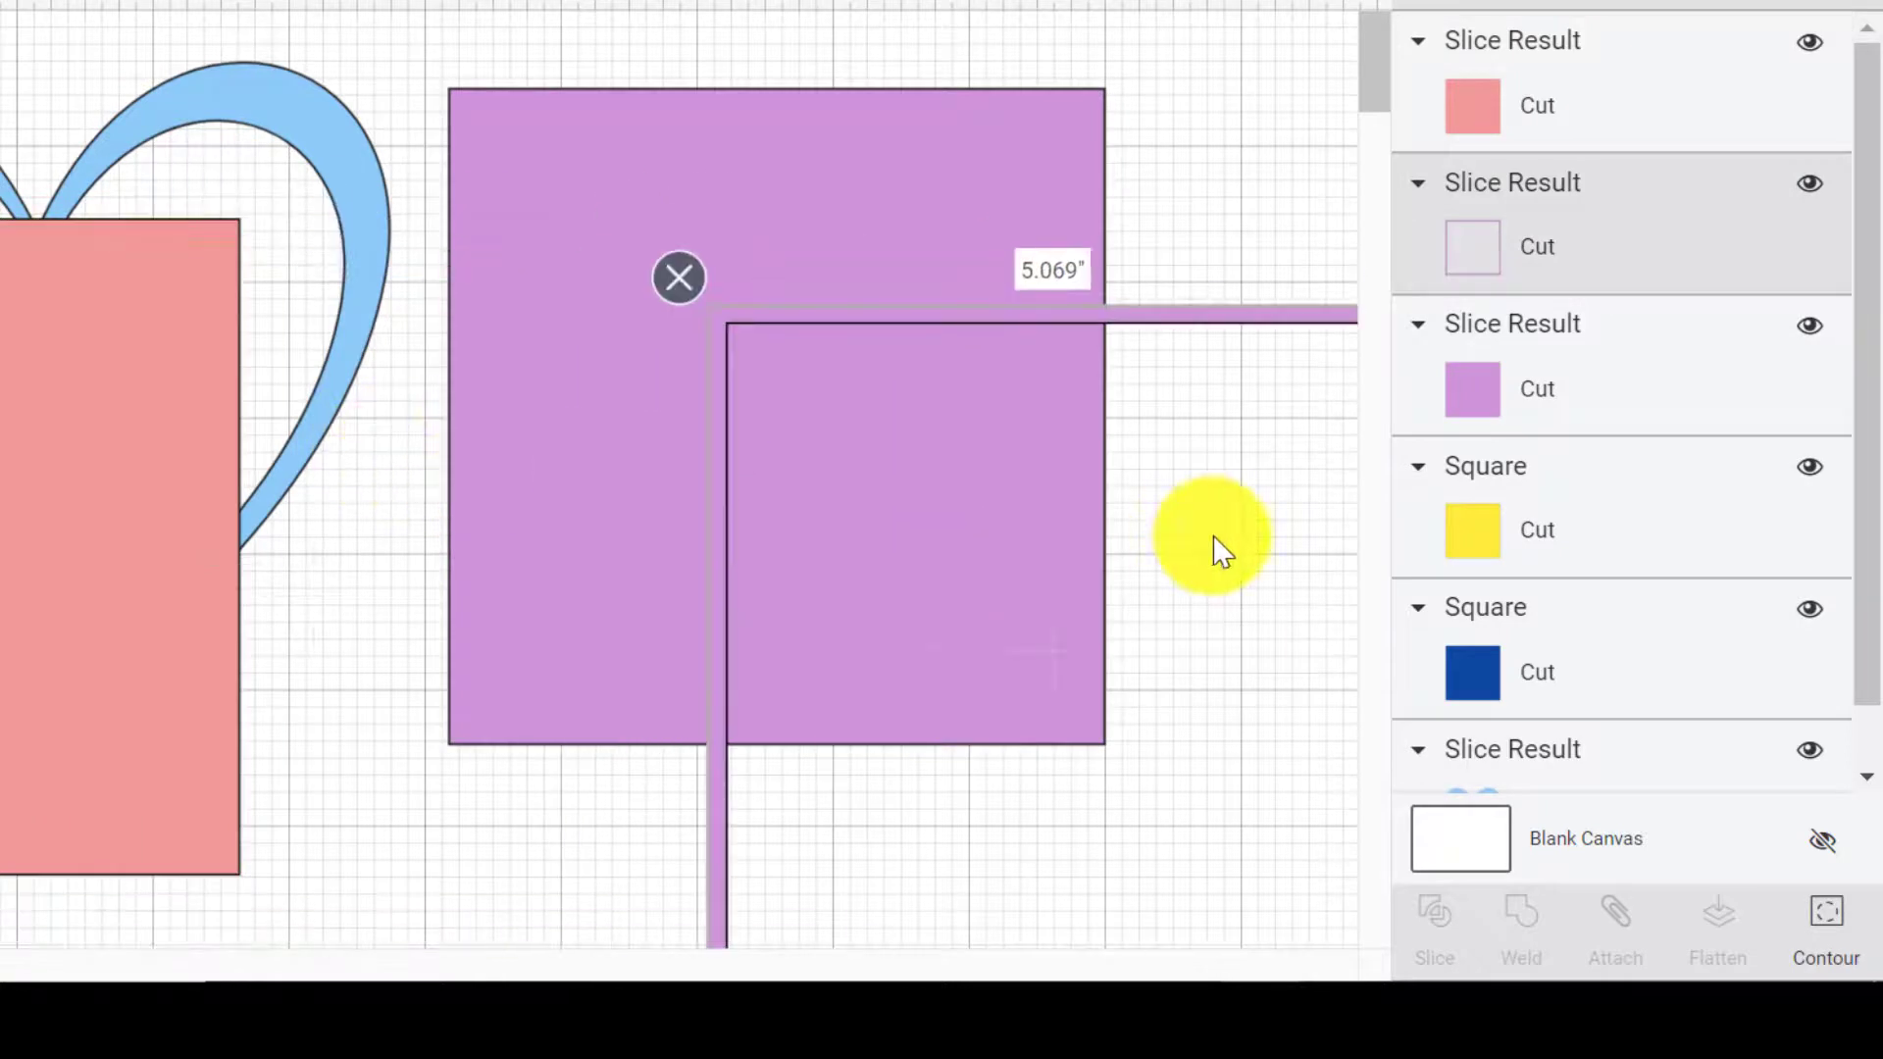
- Delete the solid purple and pink leftovers and place the purple frame around the inner squares
click(963, 147)
key(Delete)
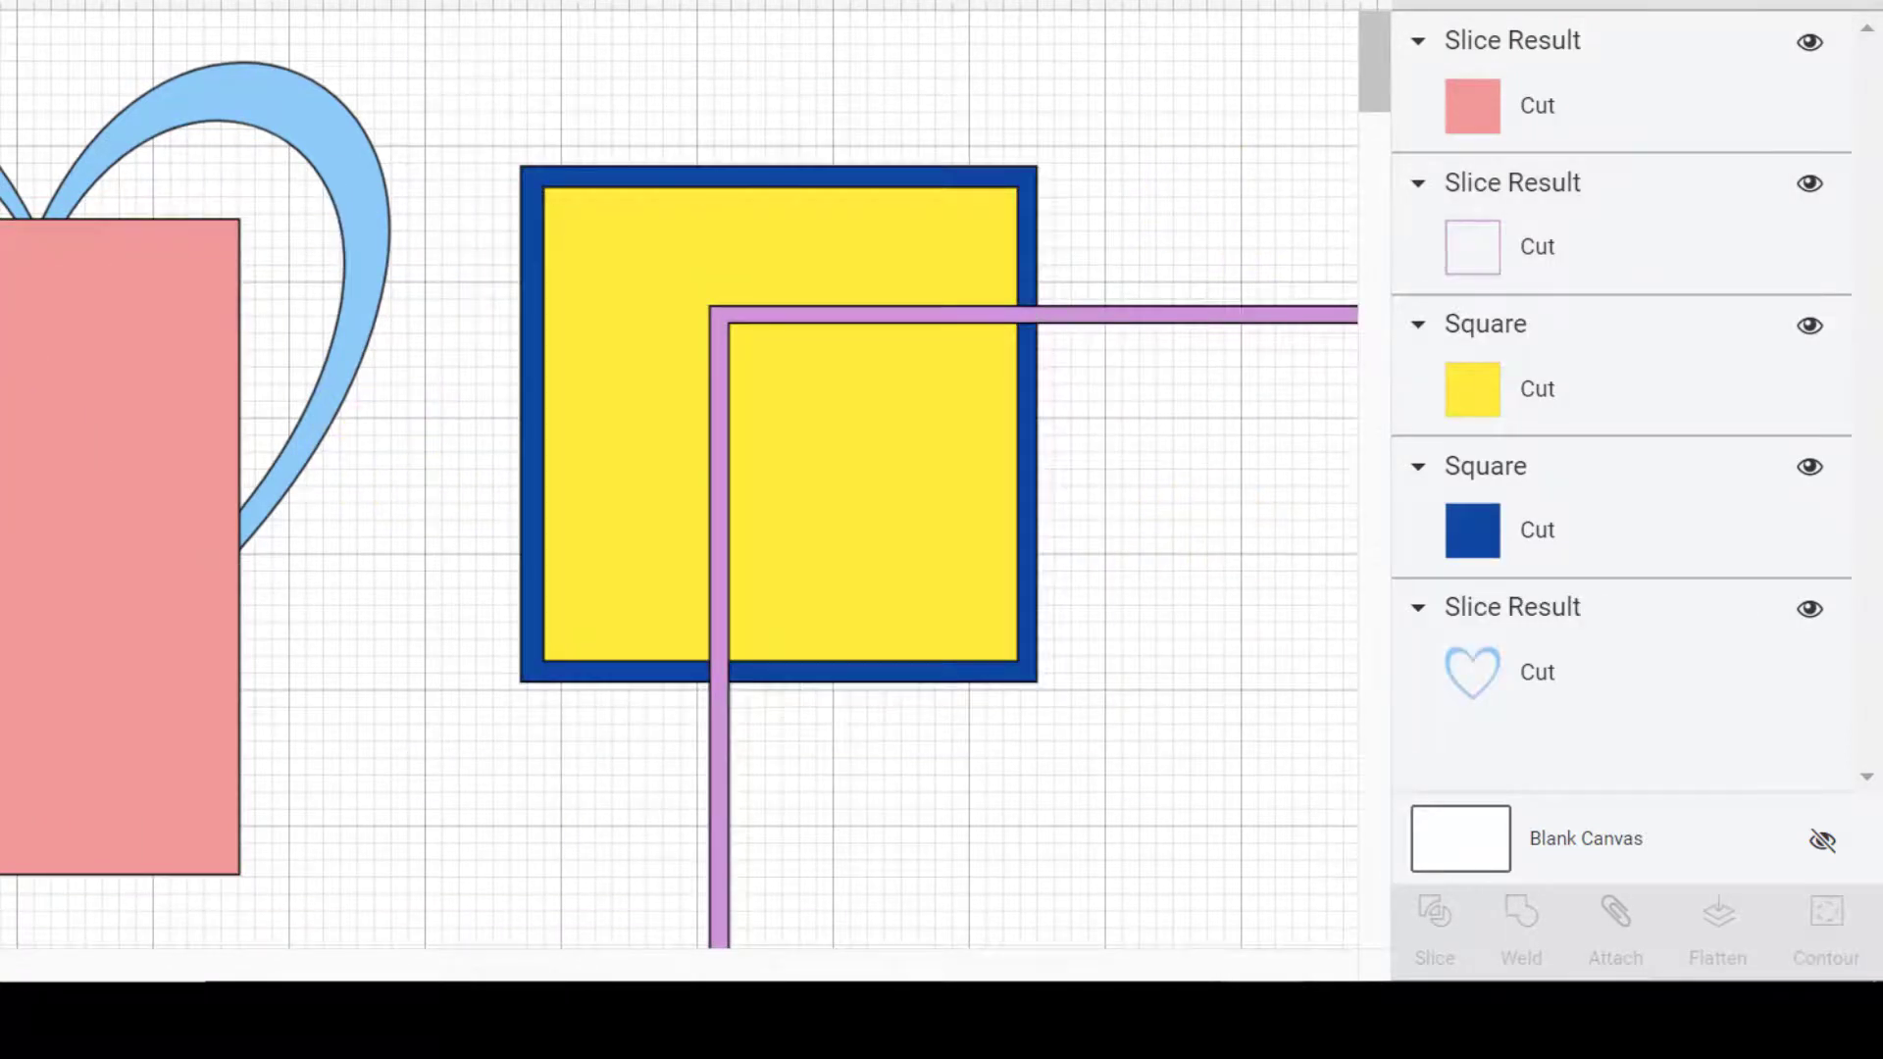
click(14, 372)
key(Delete)
drag(1063, 798, 820, 573)
- Slice the yellow square out of the blue one and delete the yellow and one blue piece
click(1611, 242)
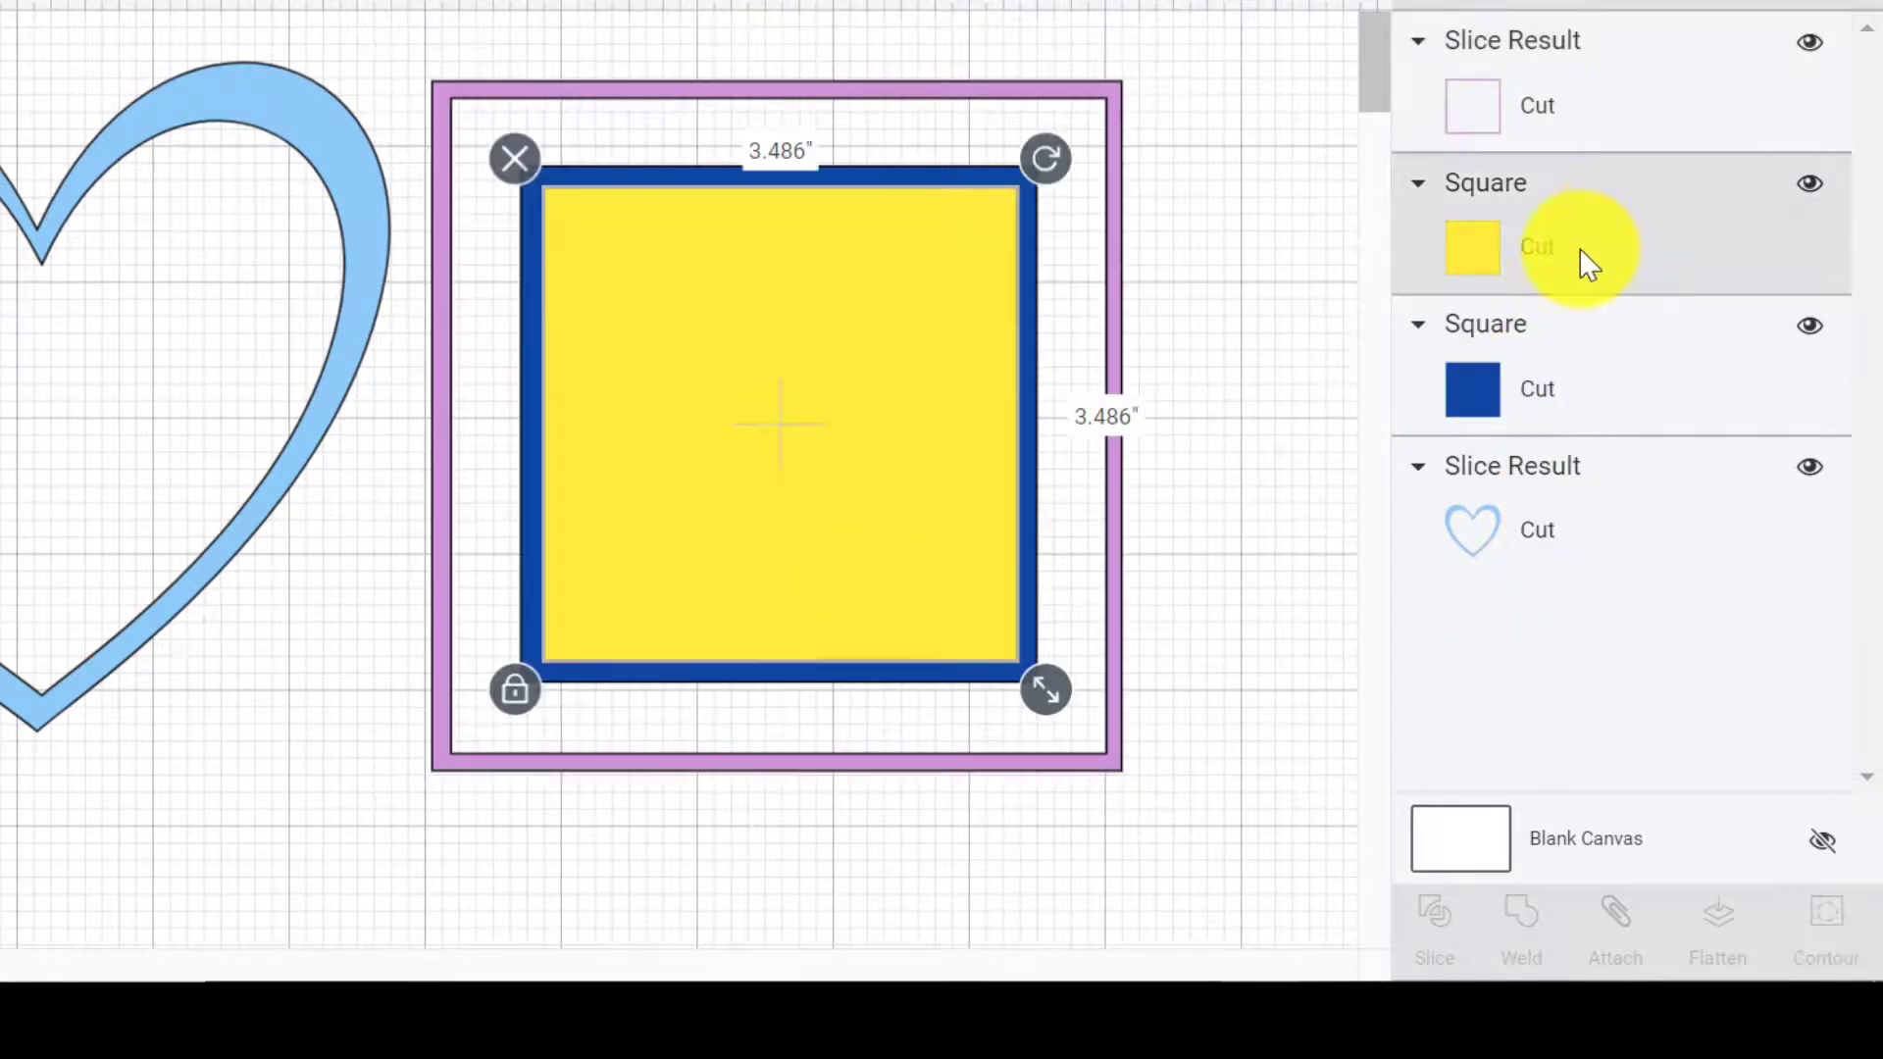
shift+click(1580, 383)
click(1432, 937)
click(966, 412)
key(Delete)
click(967, 412)
key(Delete)
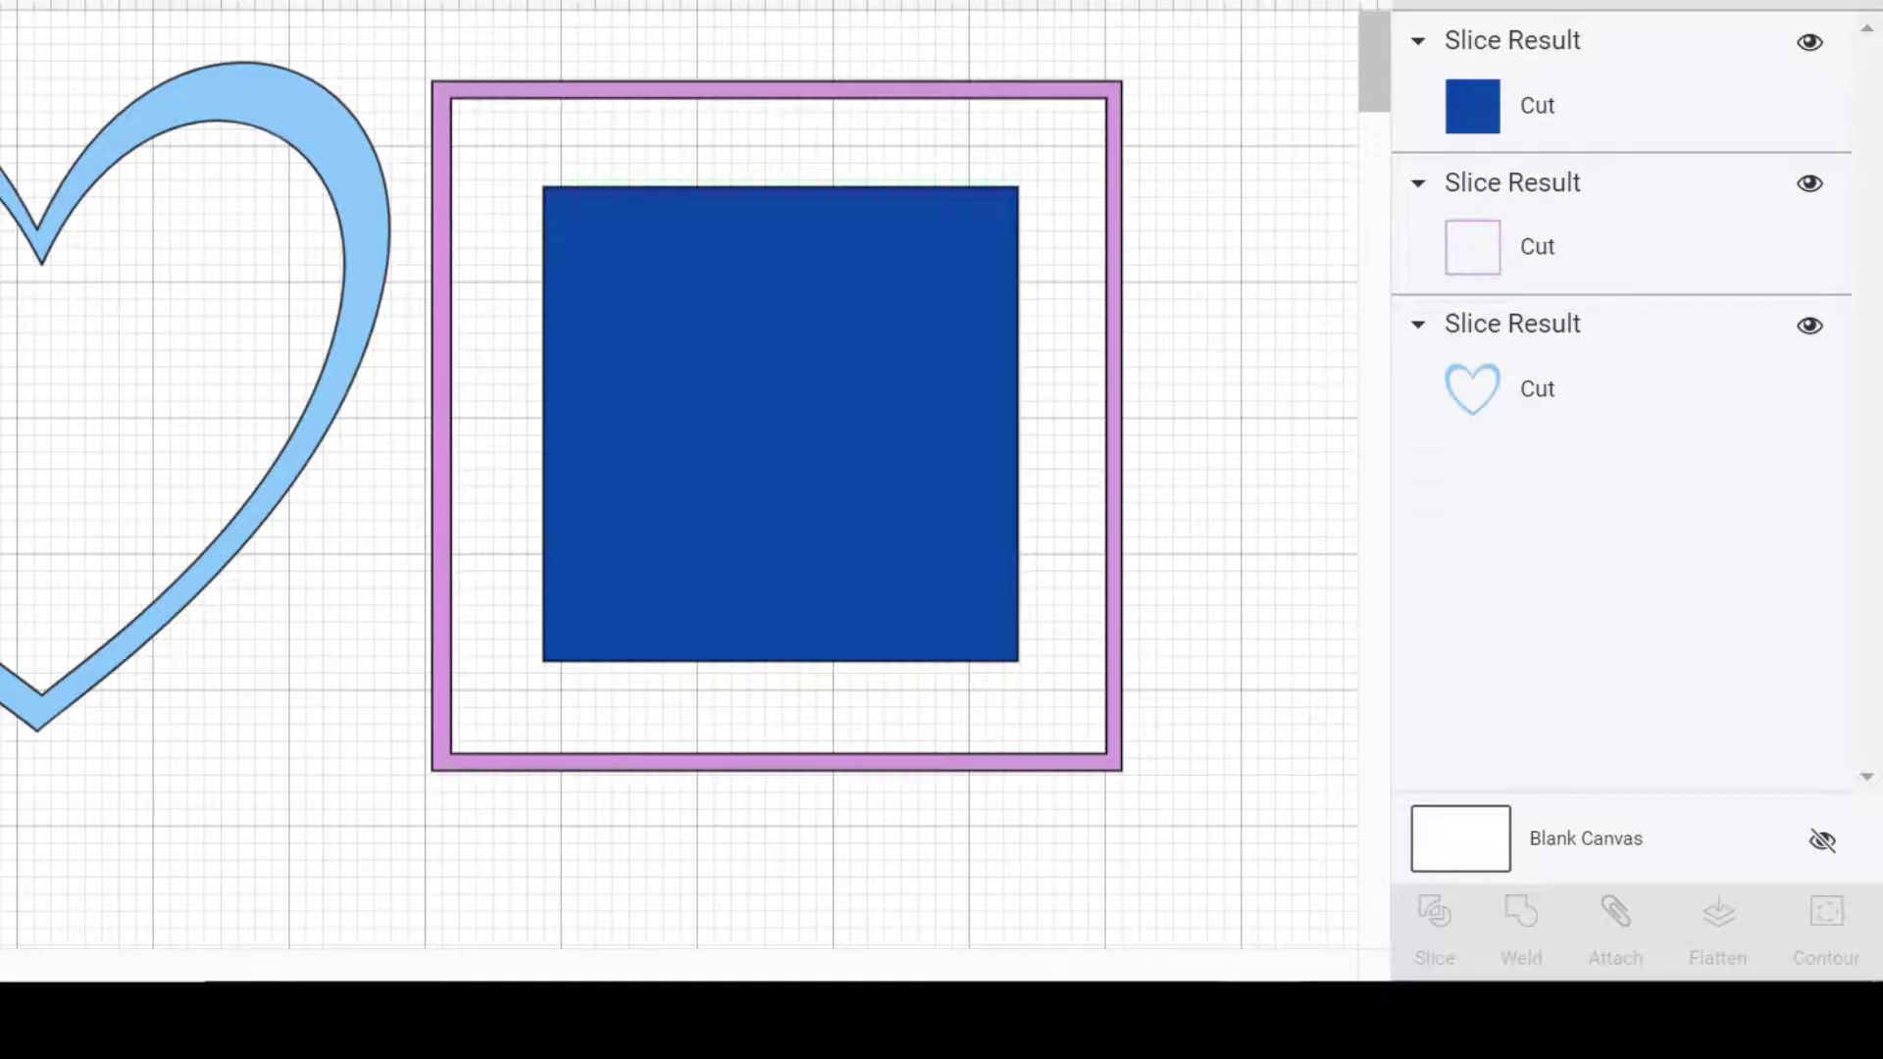
- Delete the remaining yellow piece and the solid blue fill, keeping the blue outline
click(873, 329)
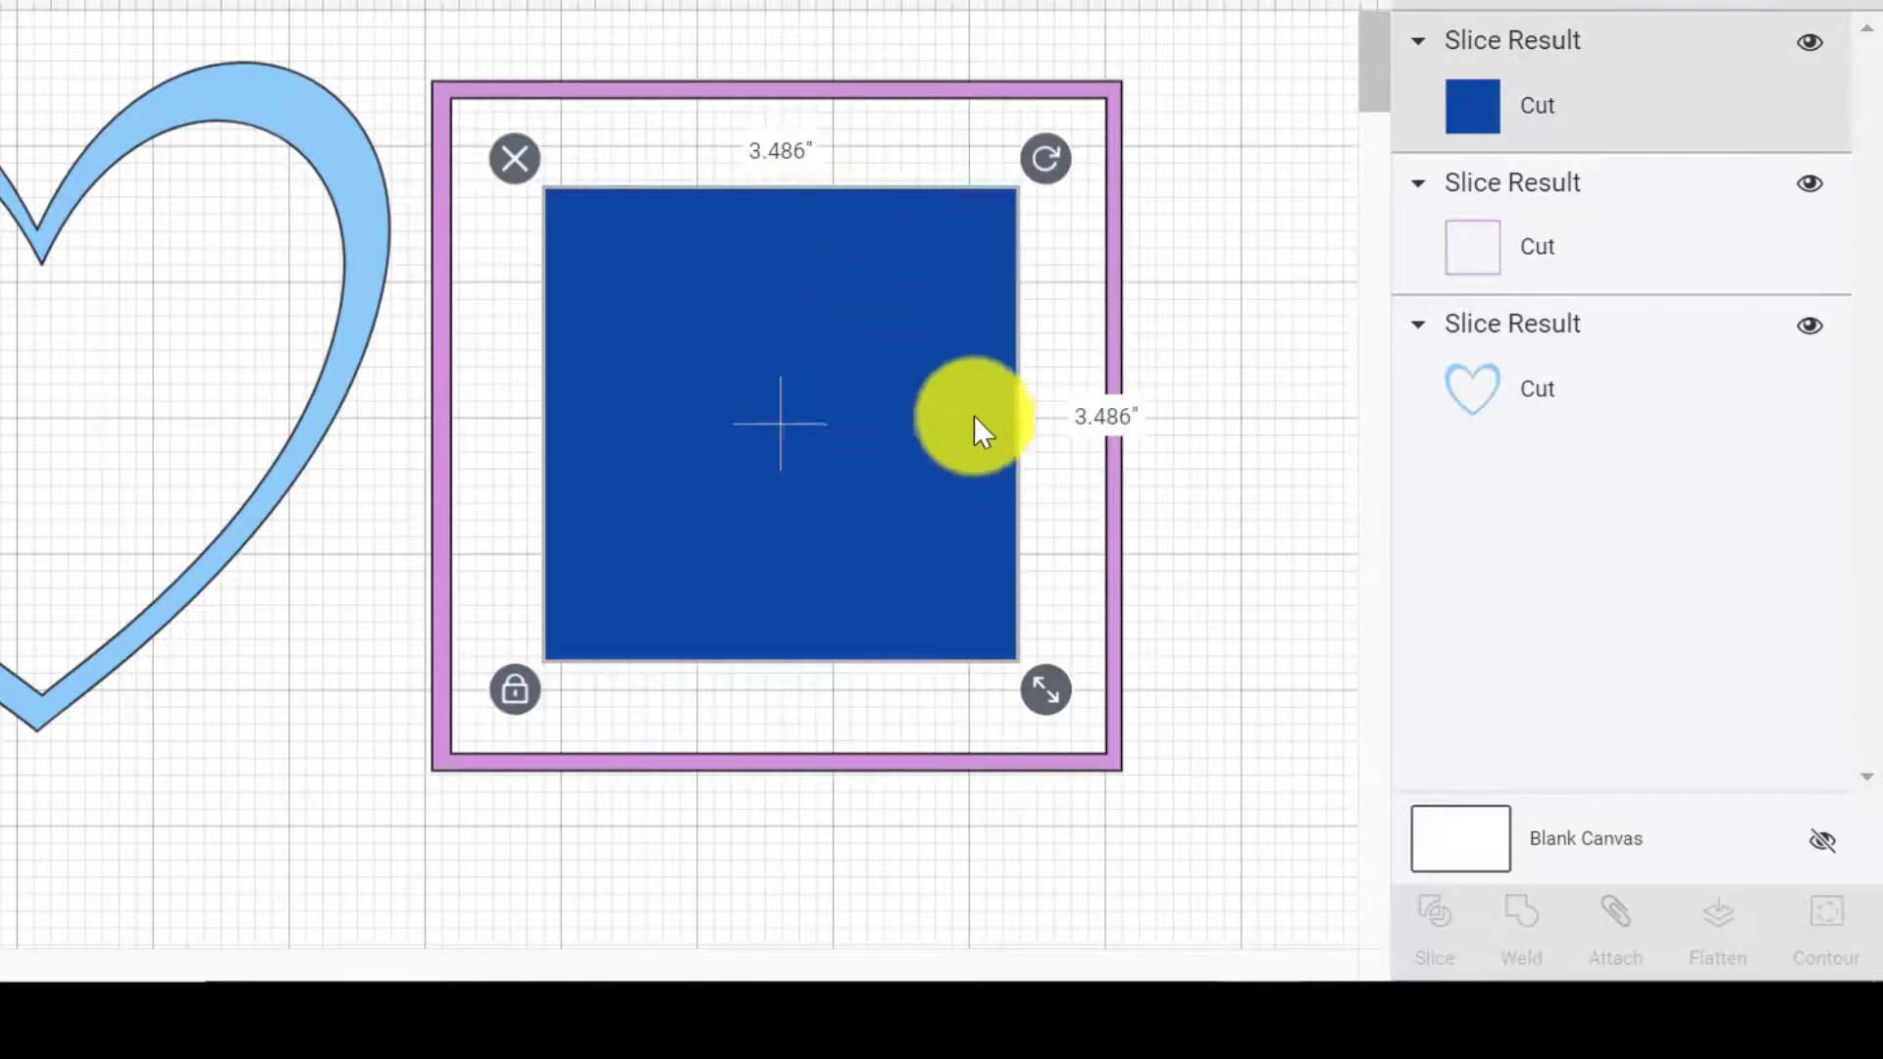
mouse_move(974, 416)
mouse_down()
mouse_move(991, 421)
mouse_move(970, 438)
mouse_up()
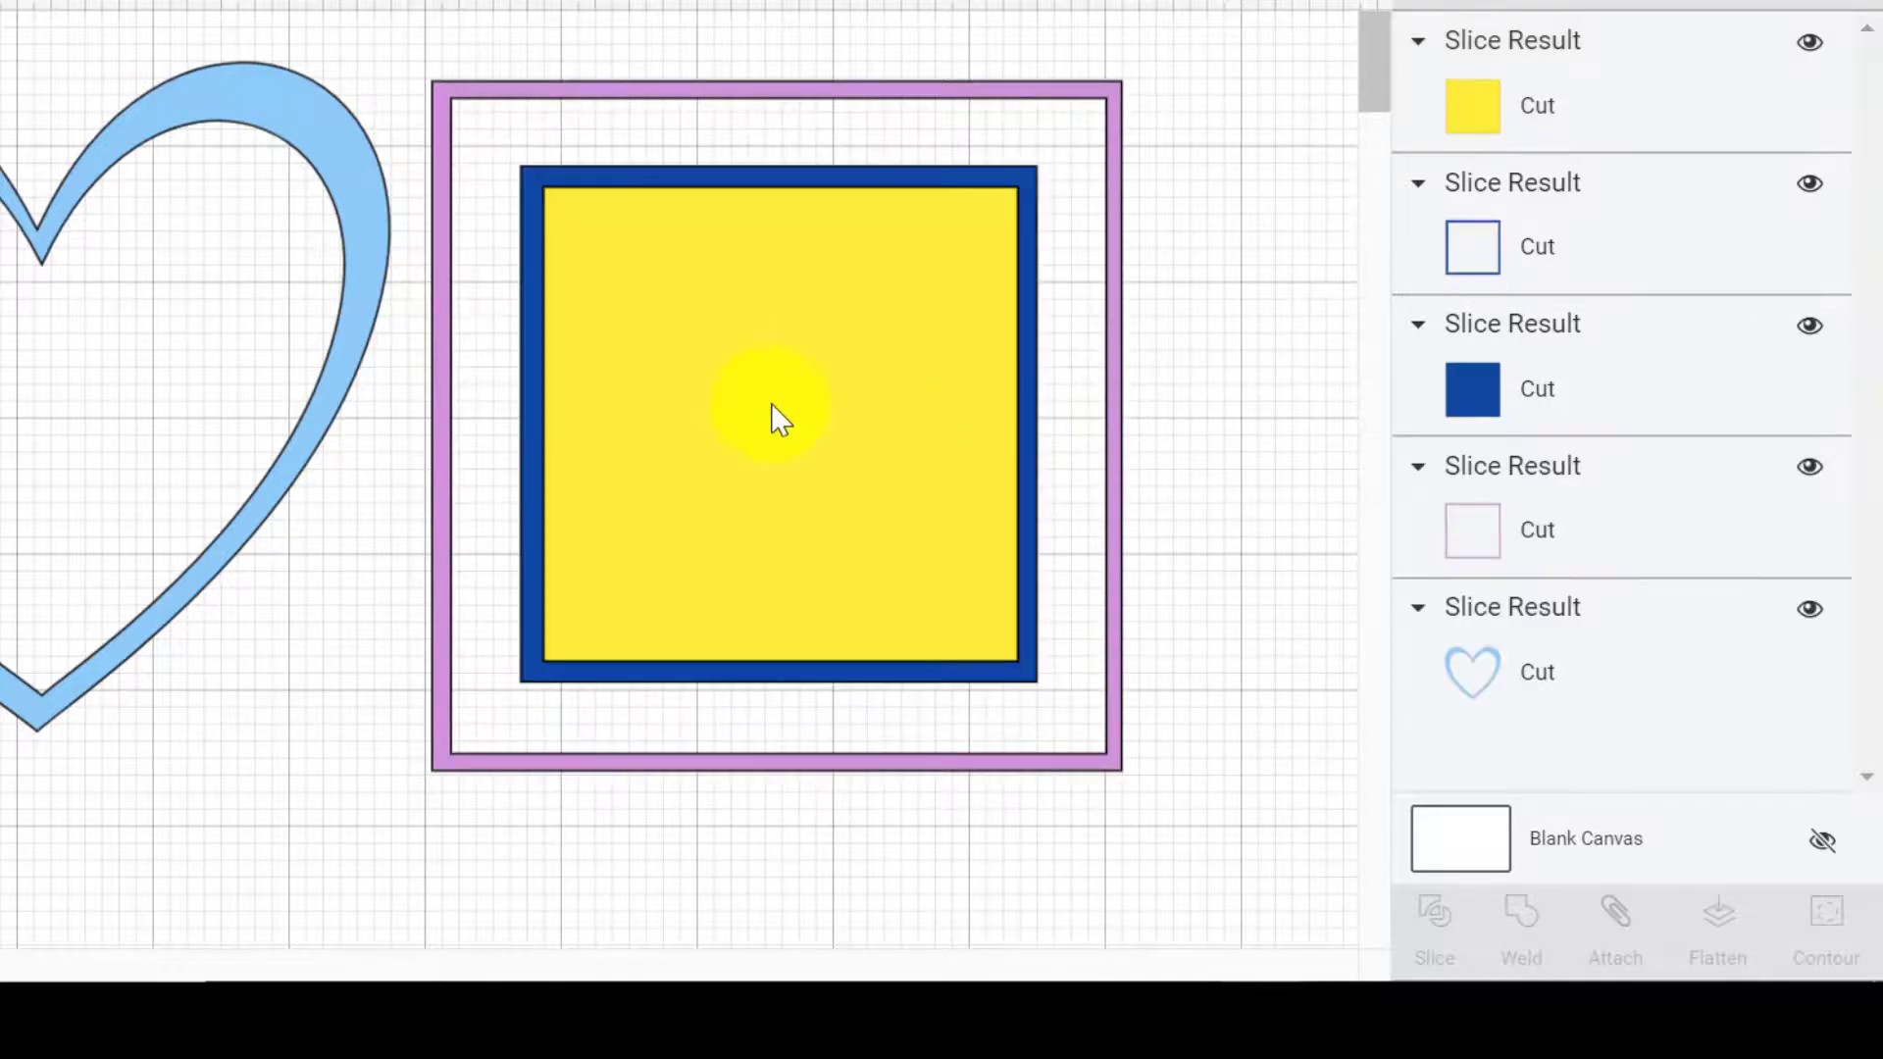
click(870, 366)
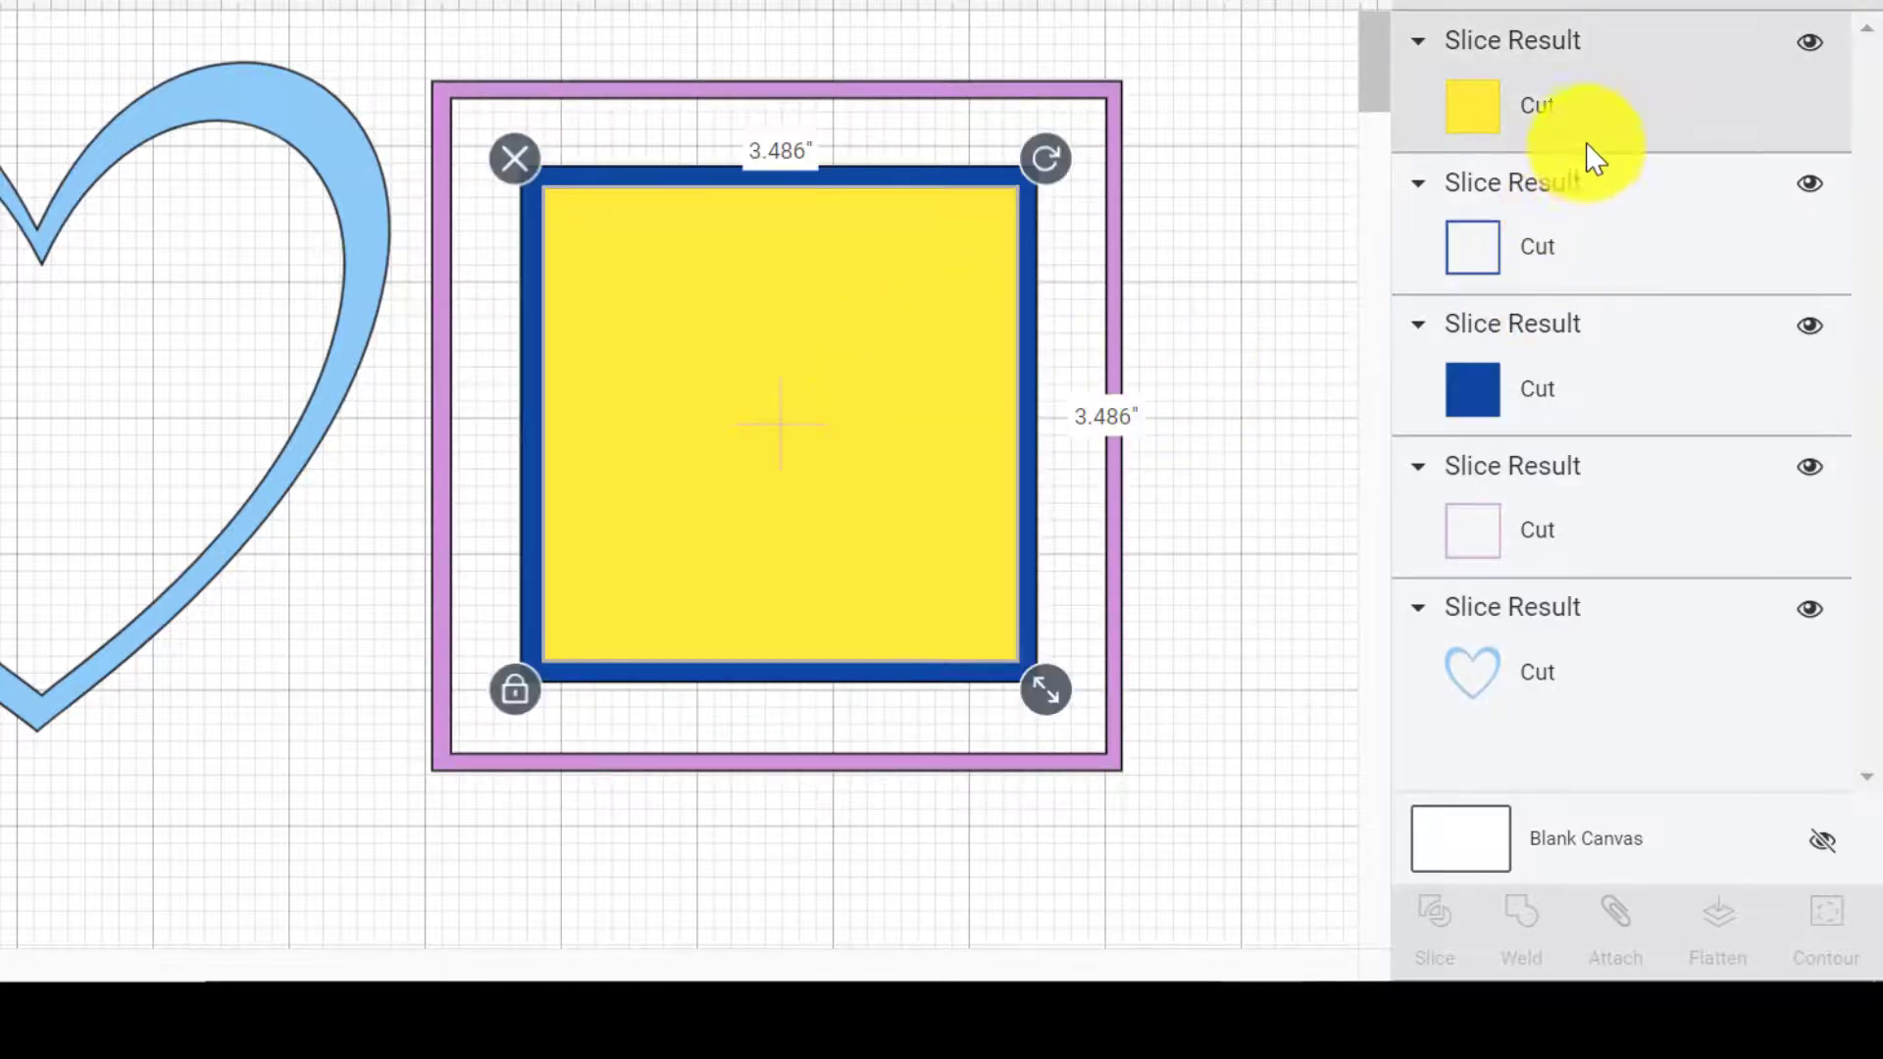
key(Delete)
click(1576, 261)
key(Delete)
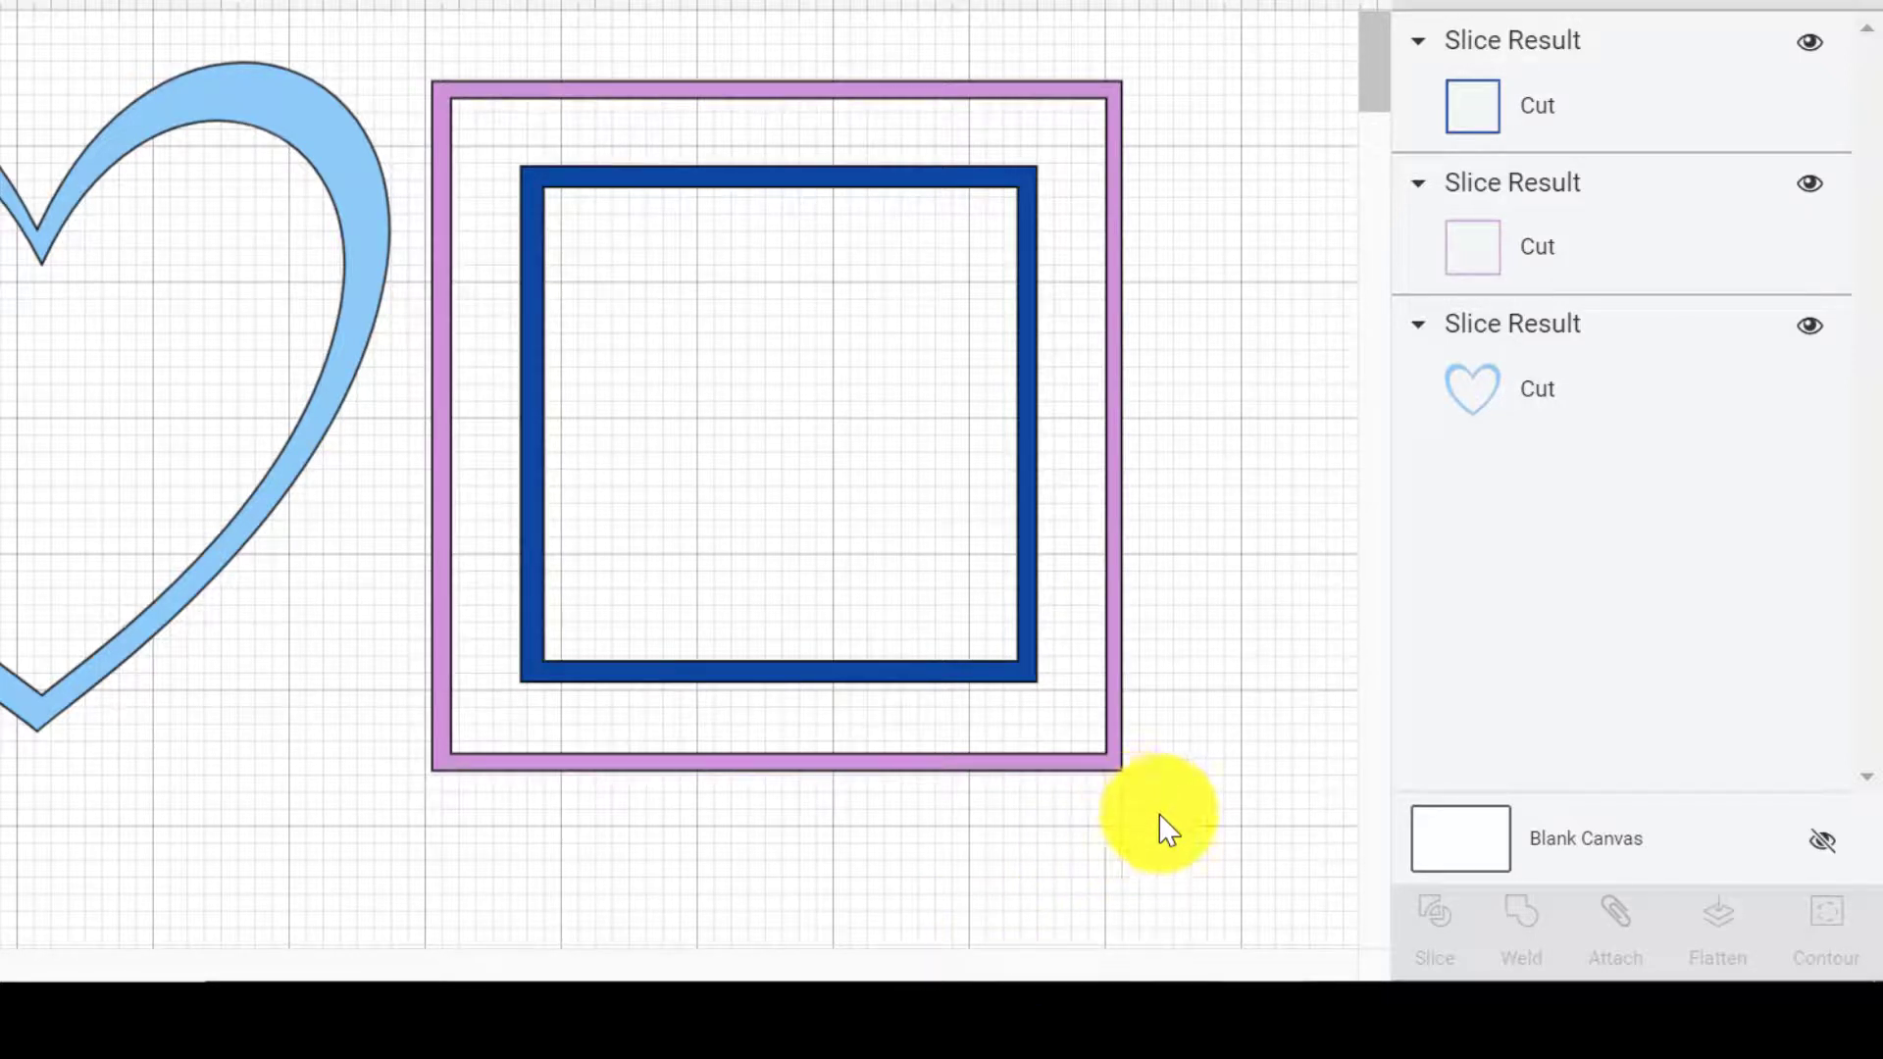
- Clear the heart and frames, then add 'CAMP' text enlarged to about 7.4 inches near the top
drag(1198, 833, 2, 35)
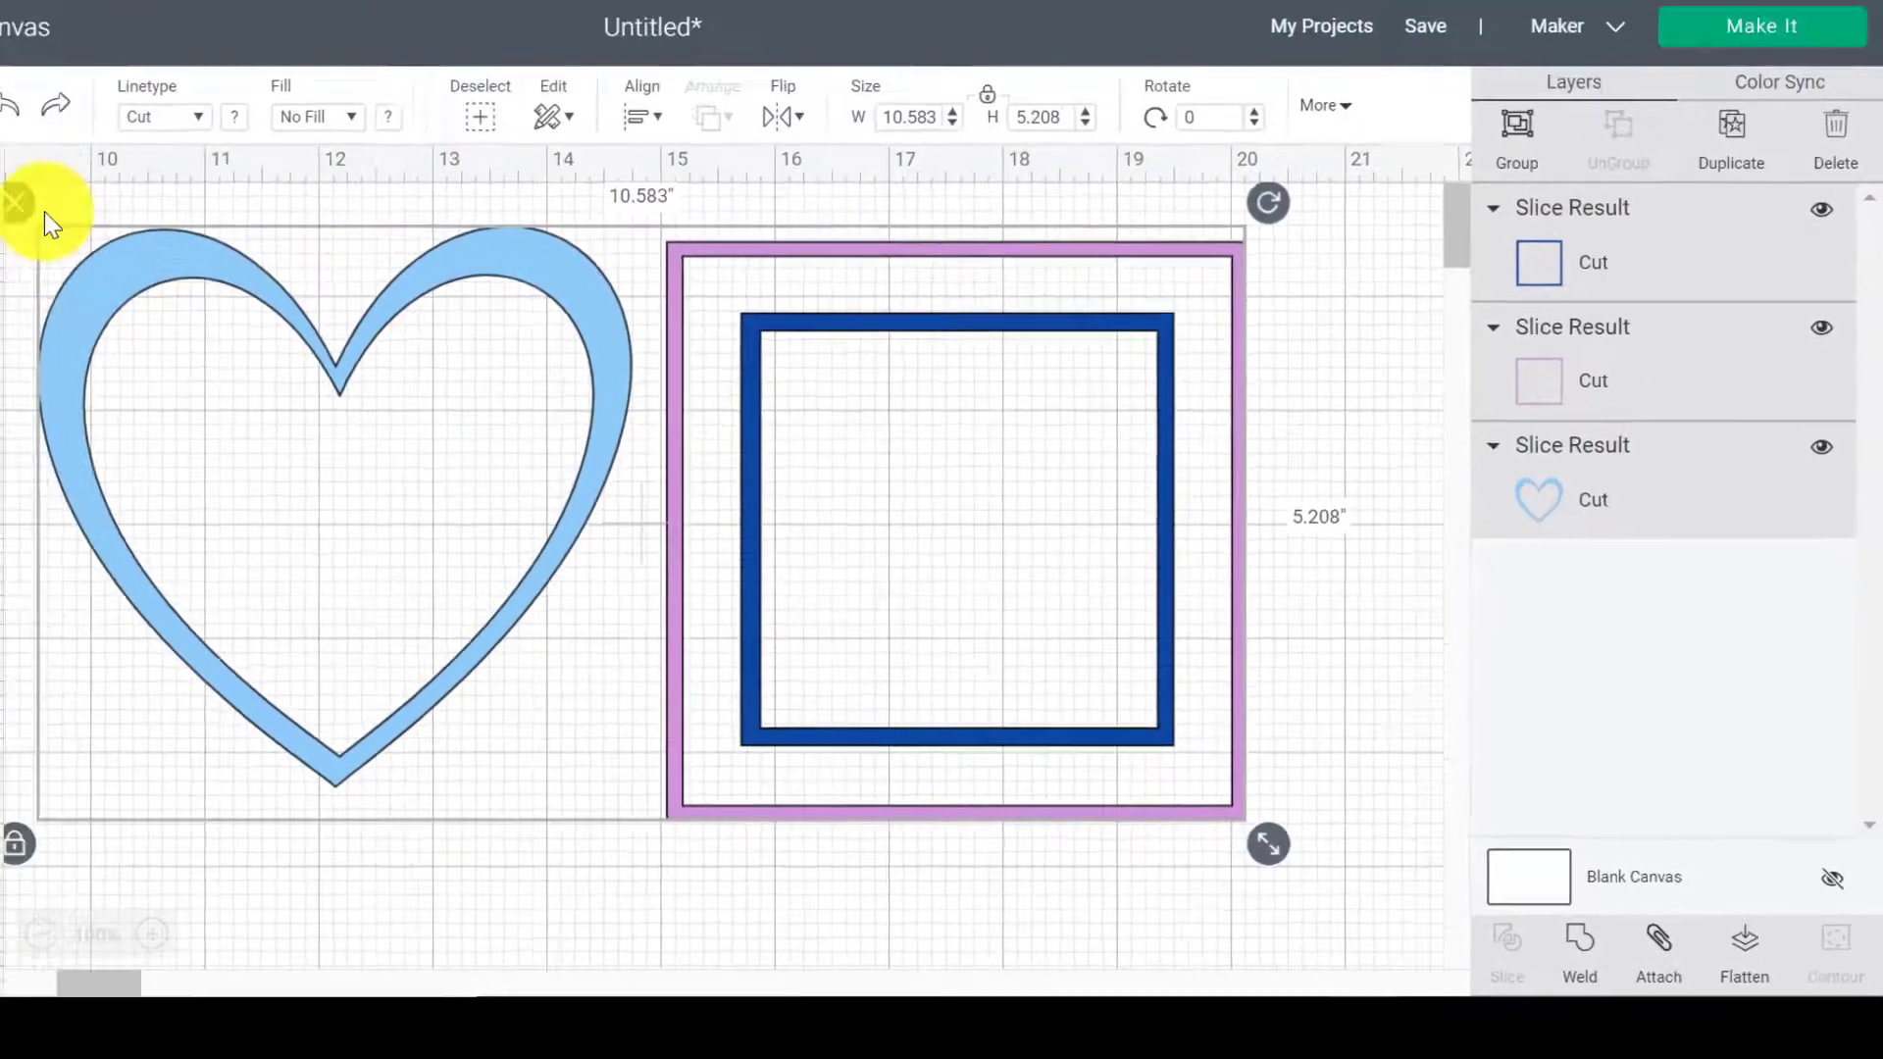
key(Delete)
click(51, 610)
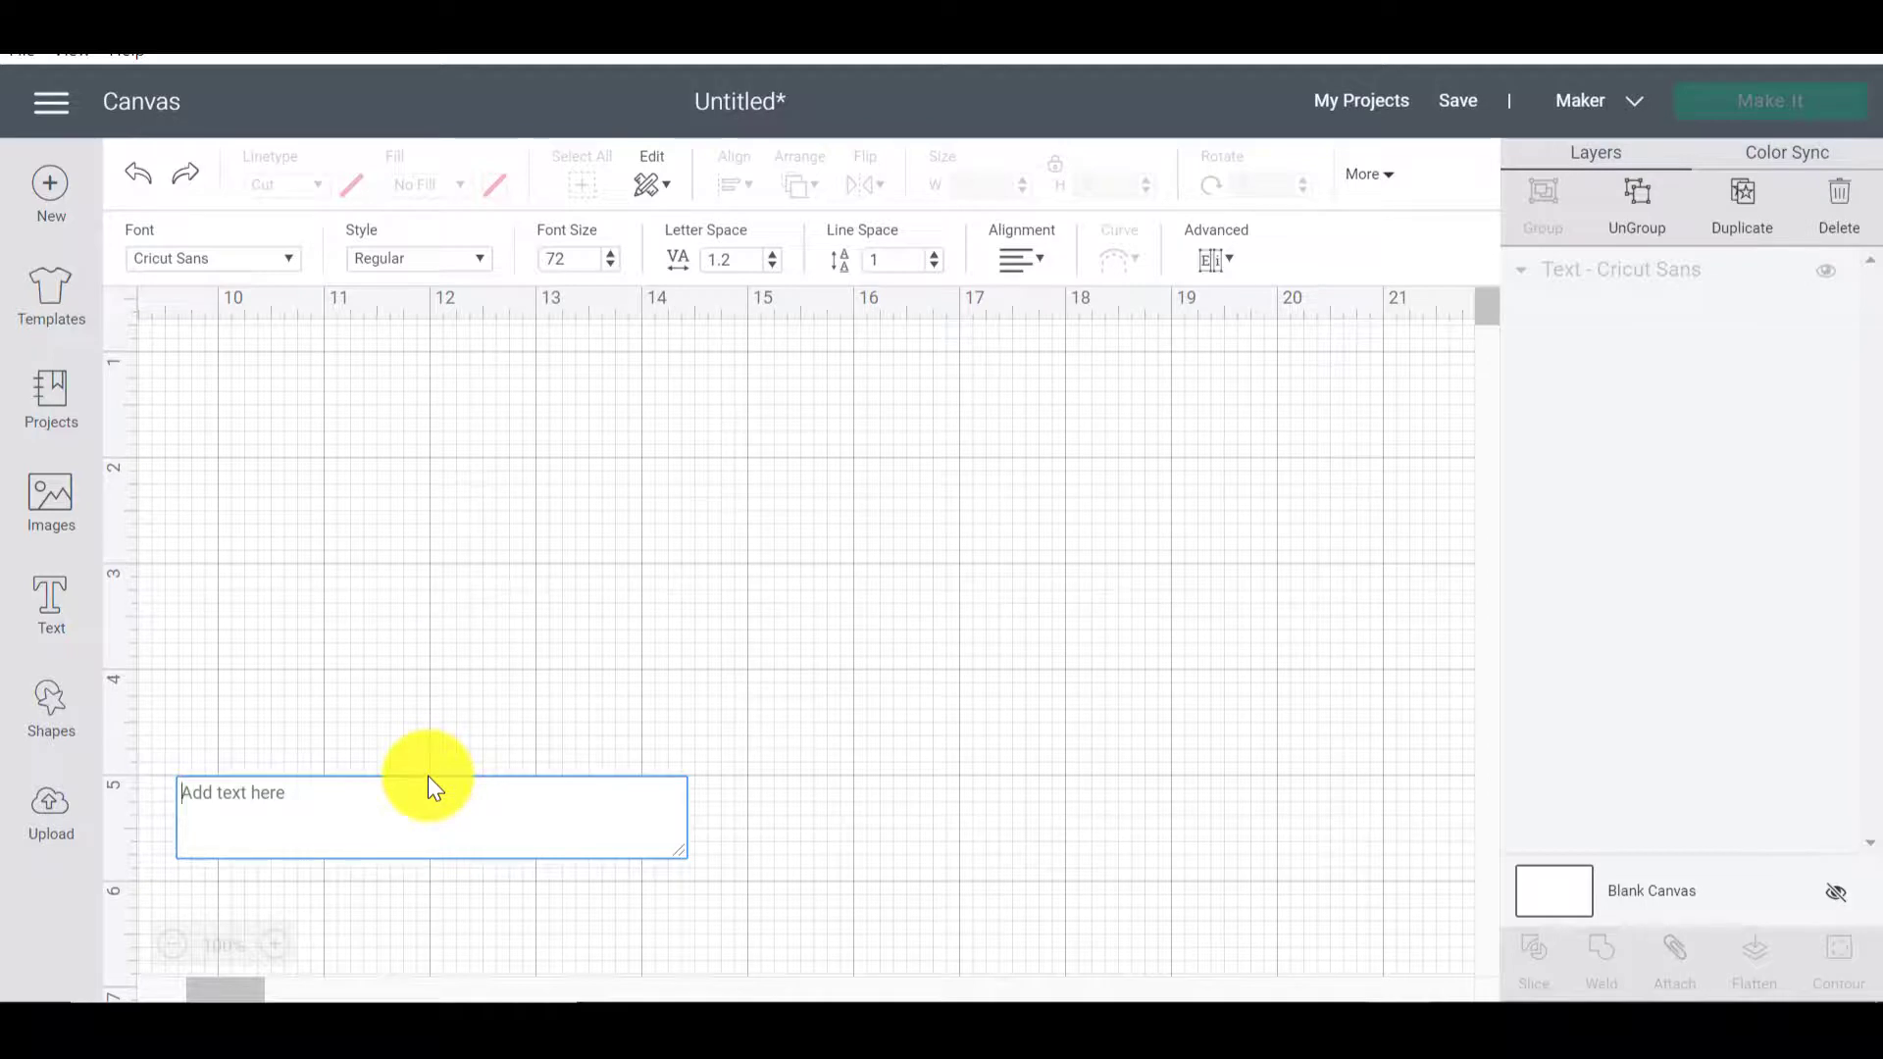
text(CAMP)
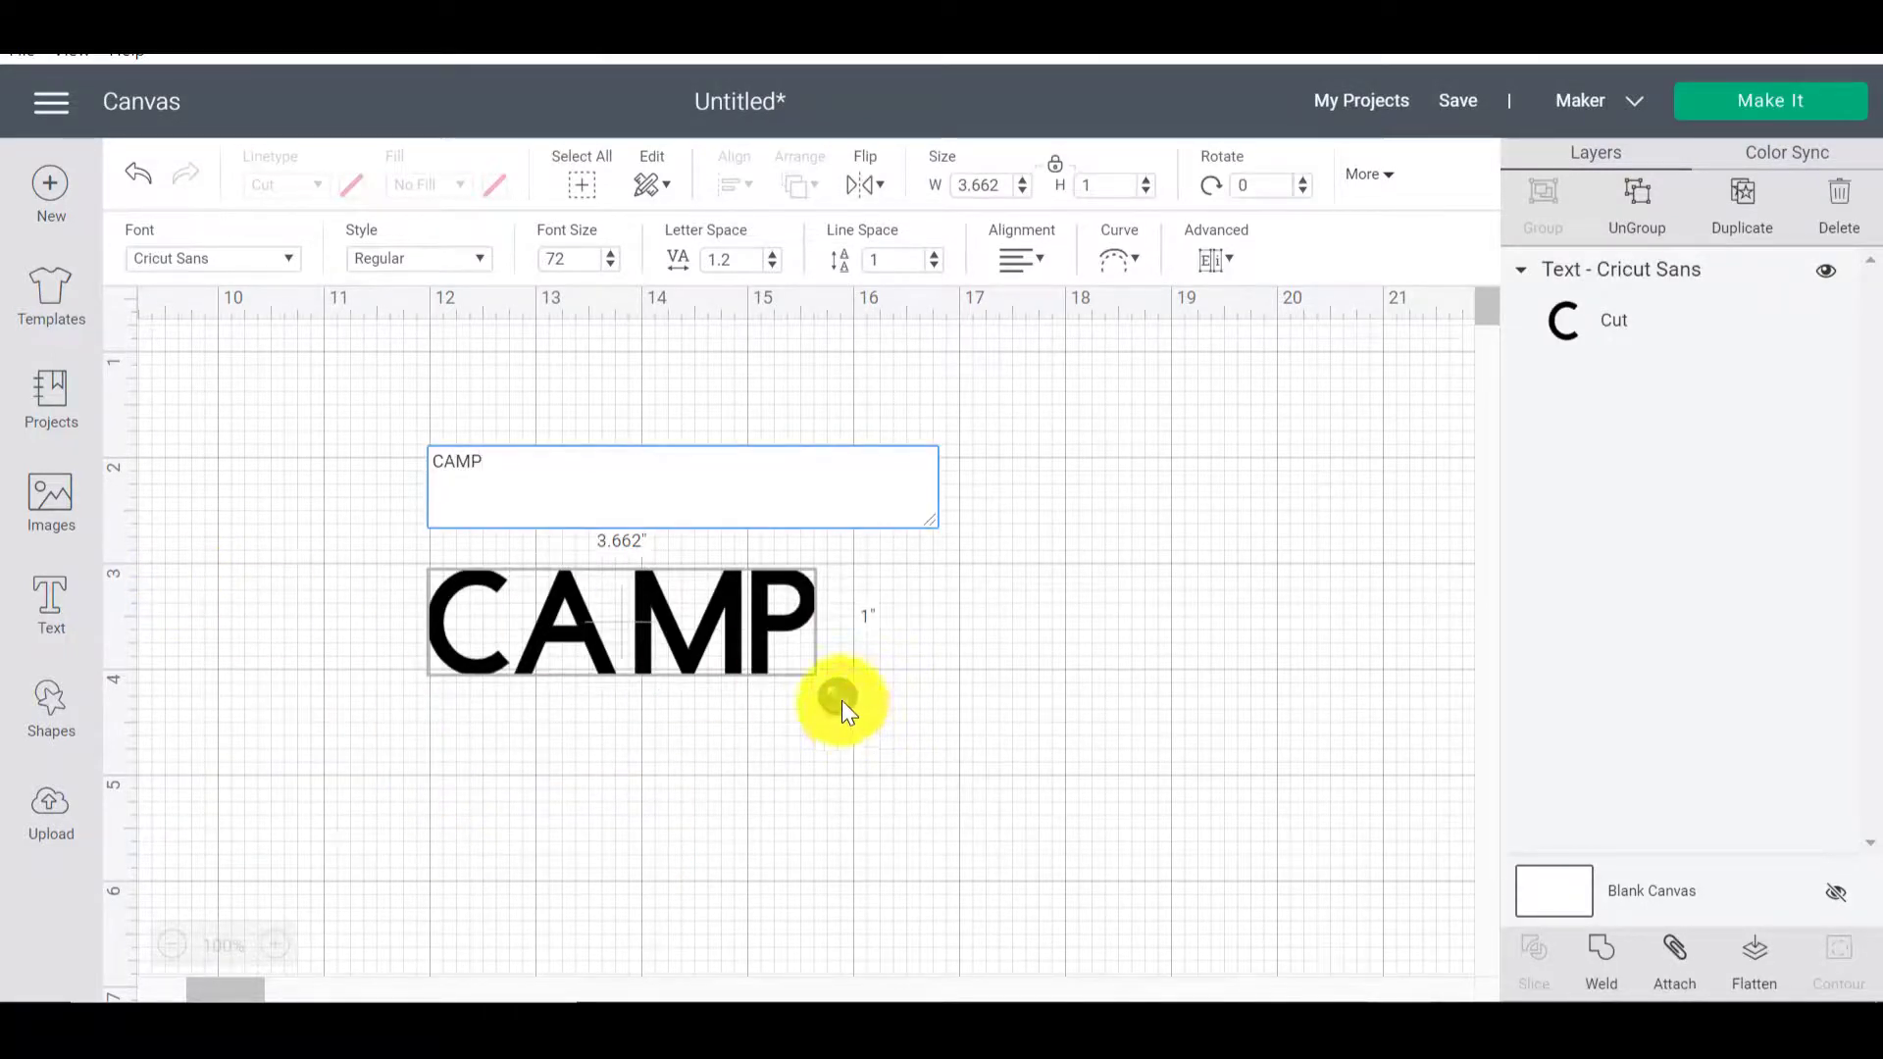
drag(841, 701, 1228, 804)
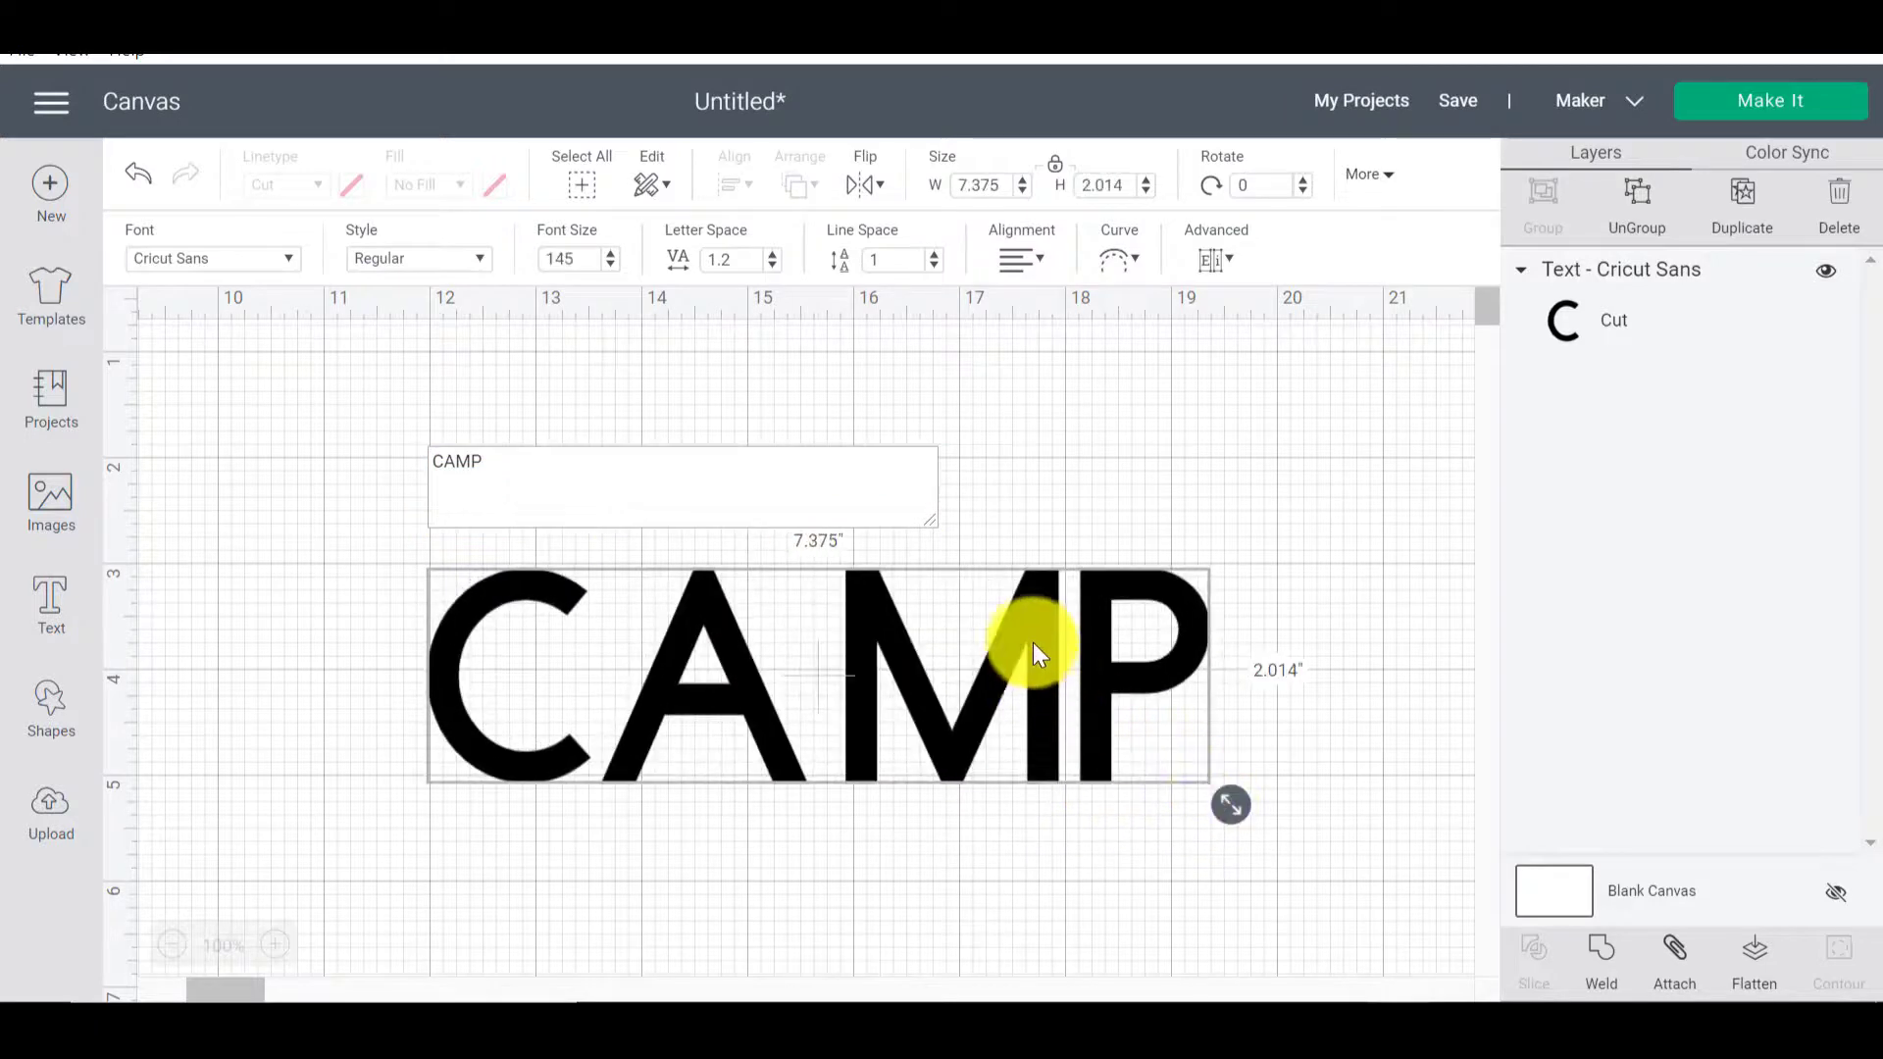
drag(1031, 639, 869, 467)
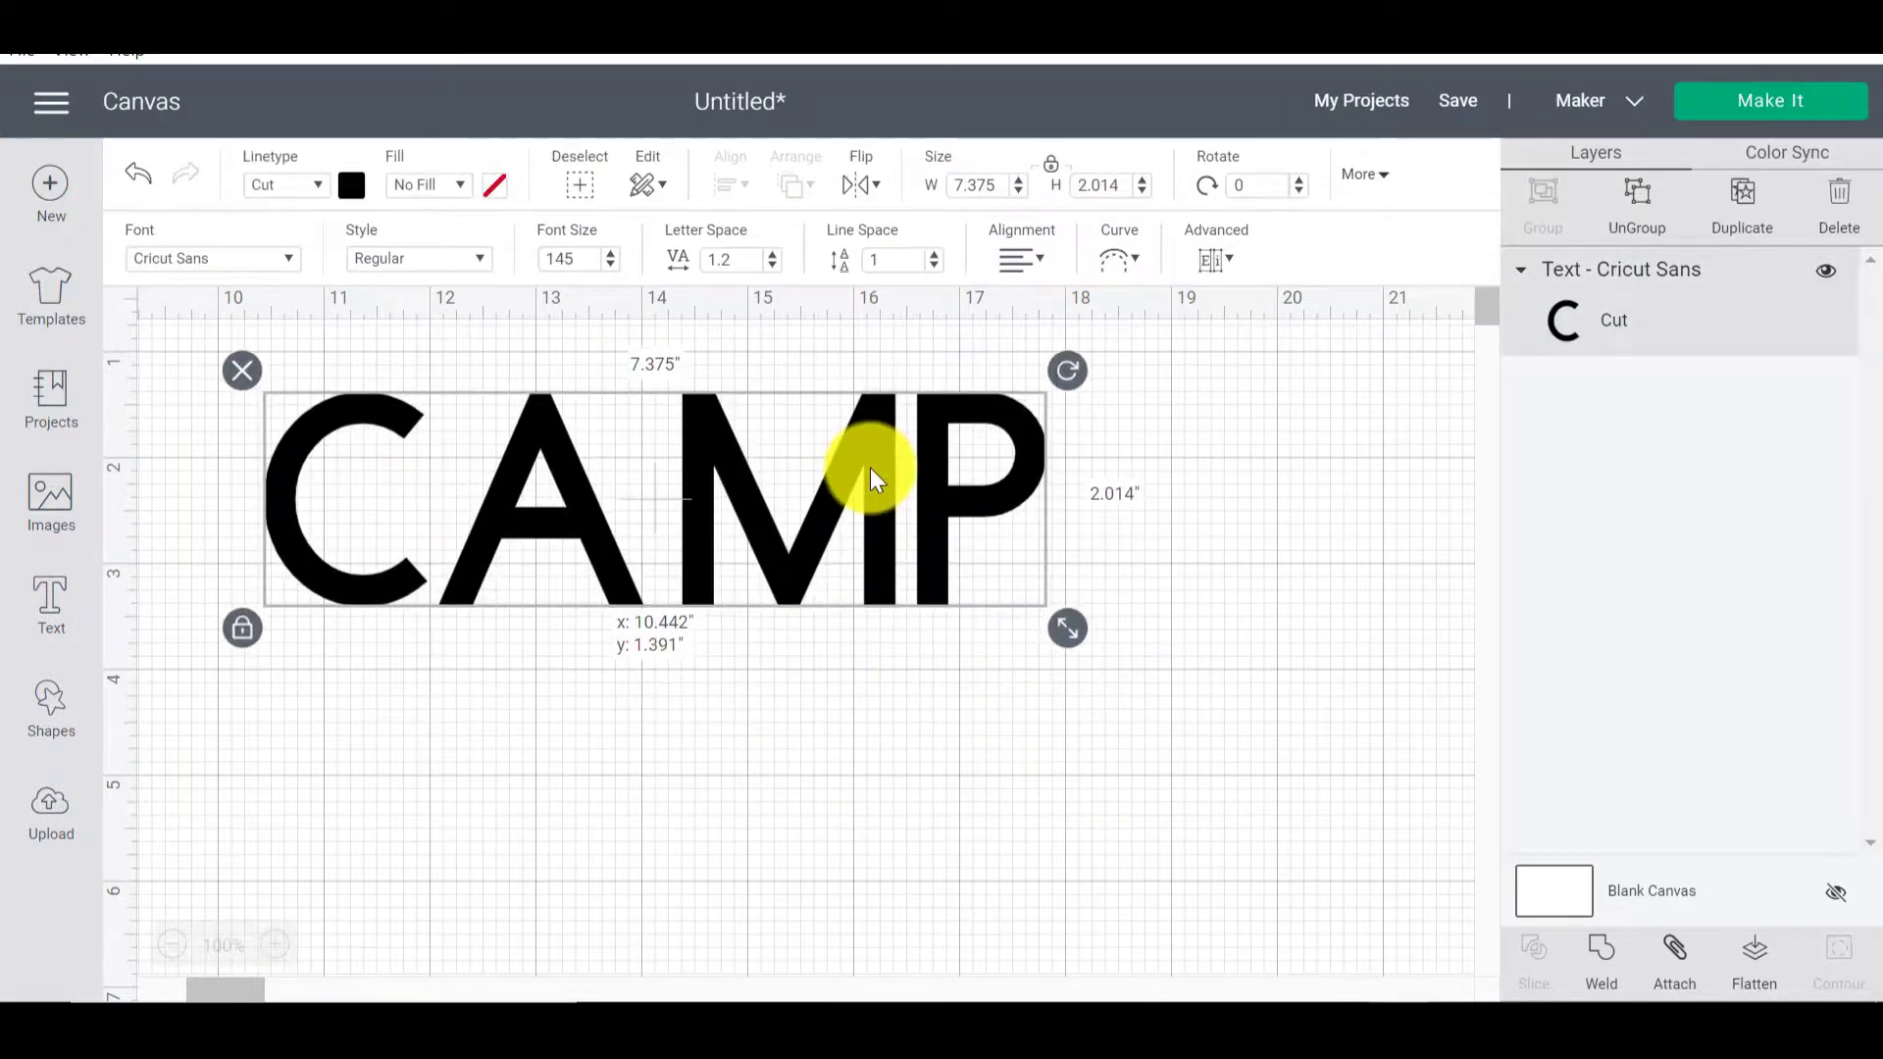
- Try the Daisy Chain - Beaded Intl font on the text, then switch to DonJuan - Under Pressure
click(232, 260)
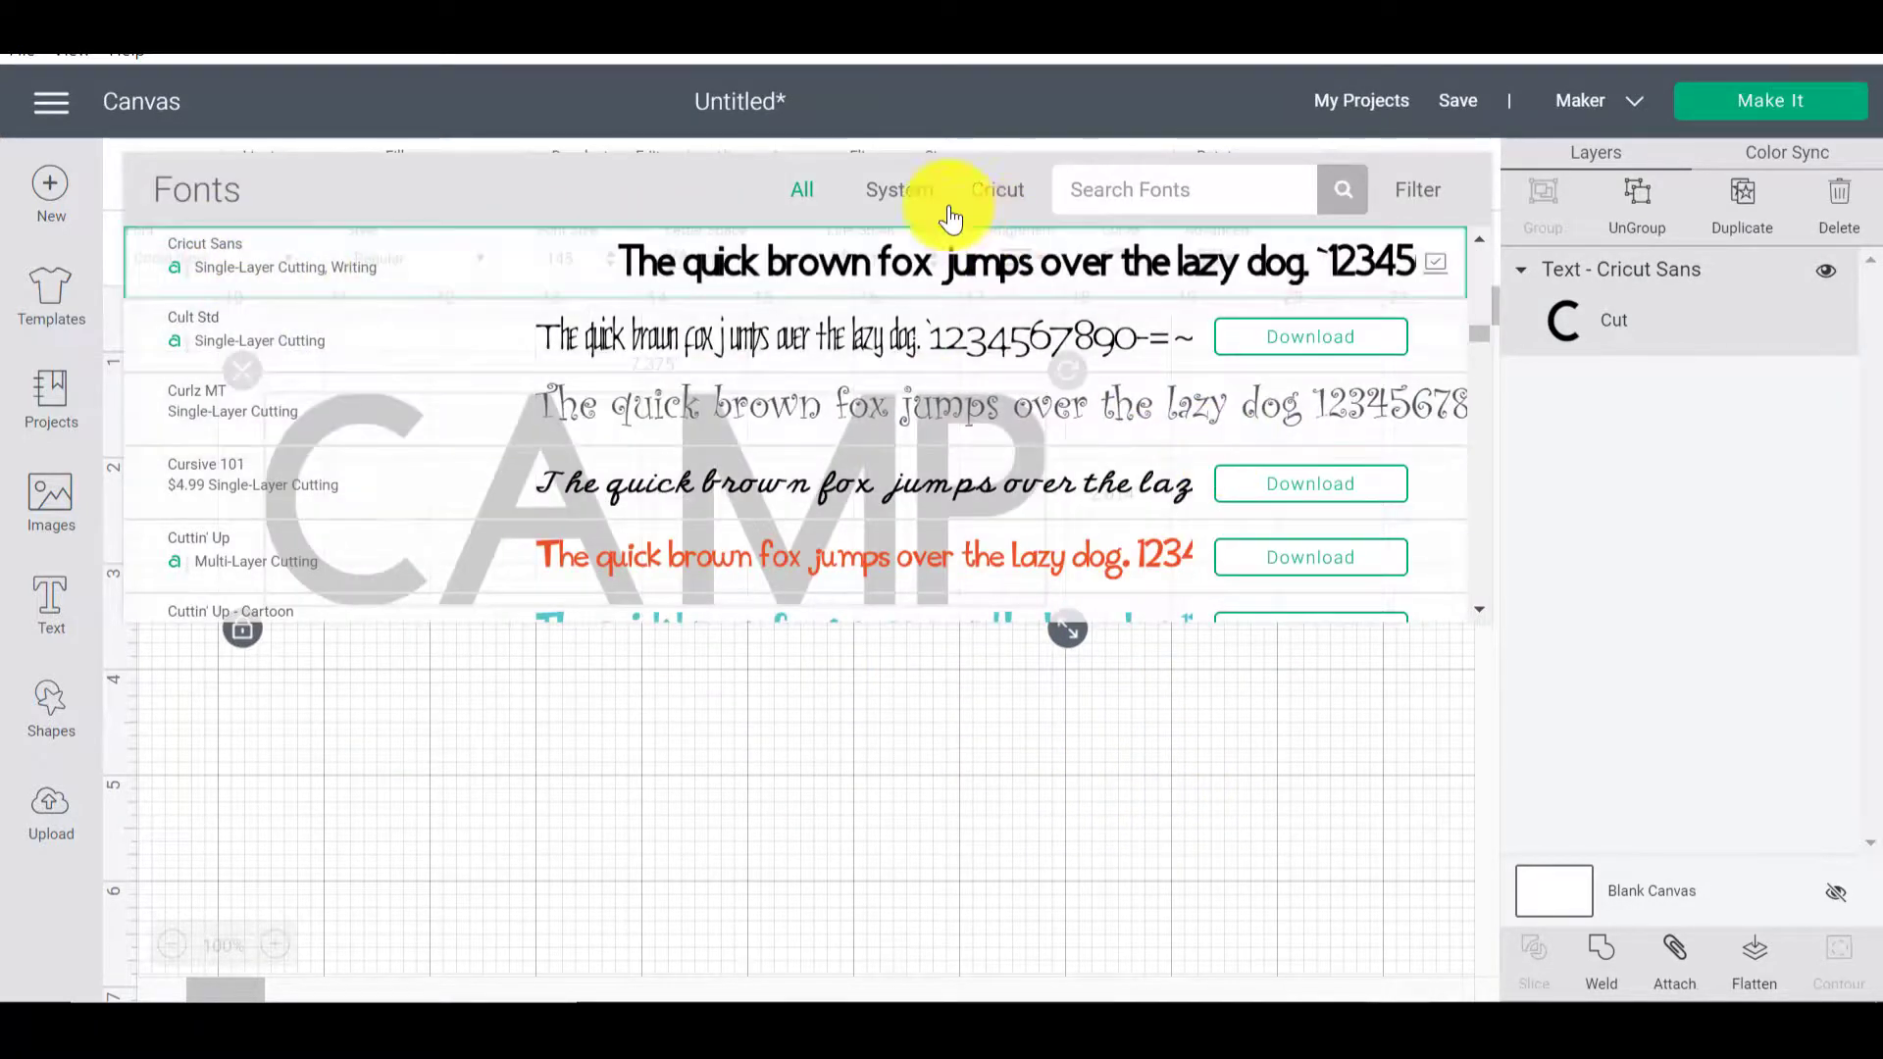
scroll(897, 446, down, 5)
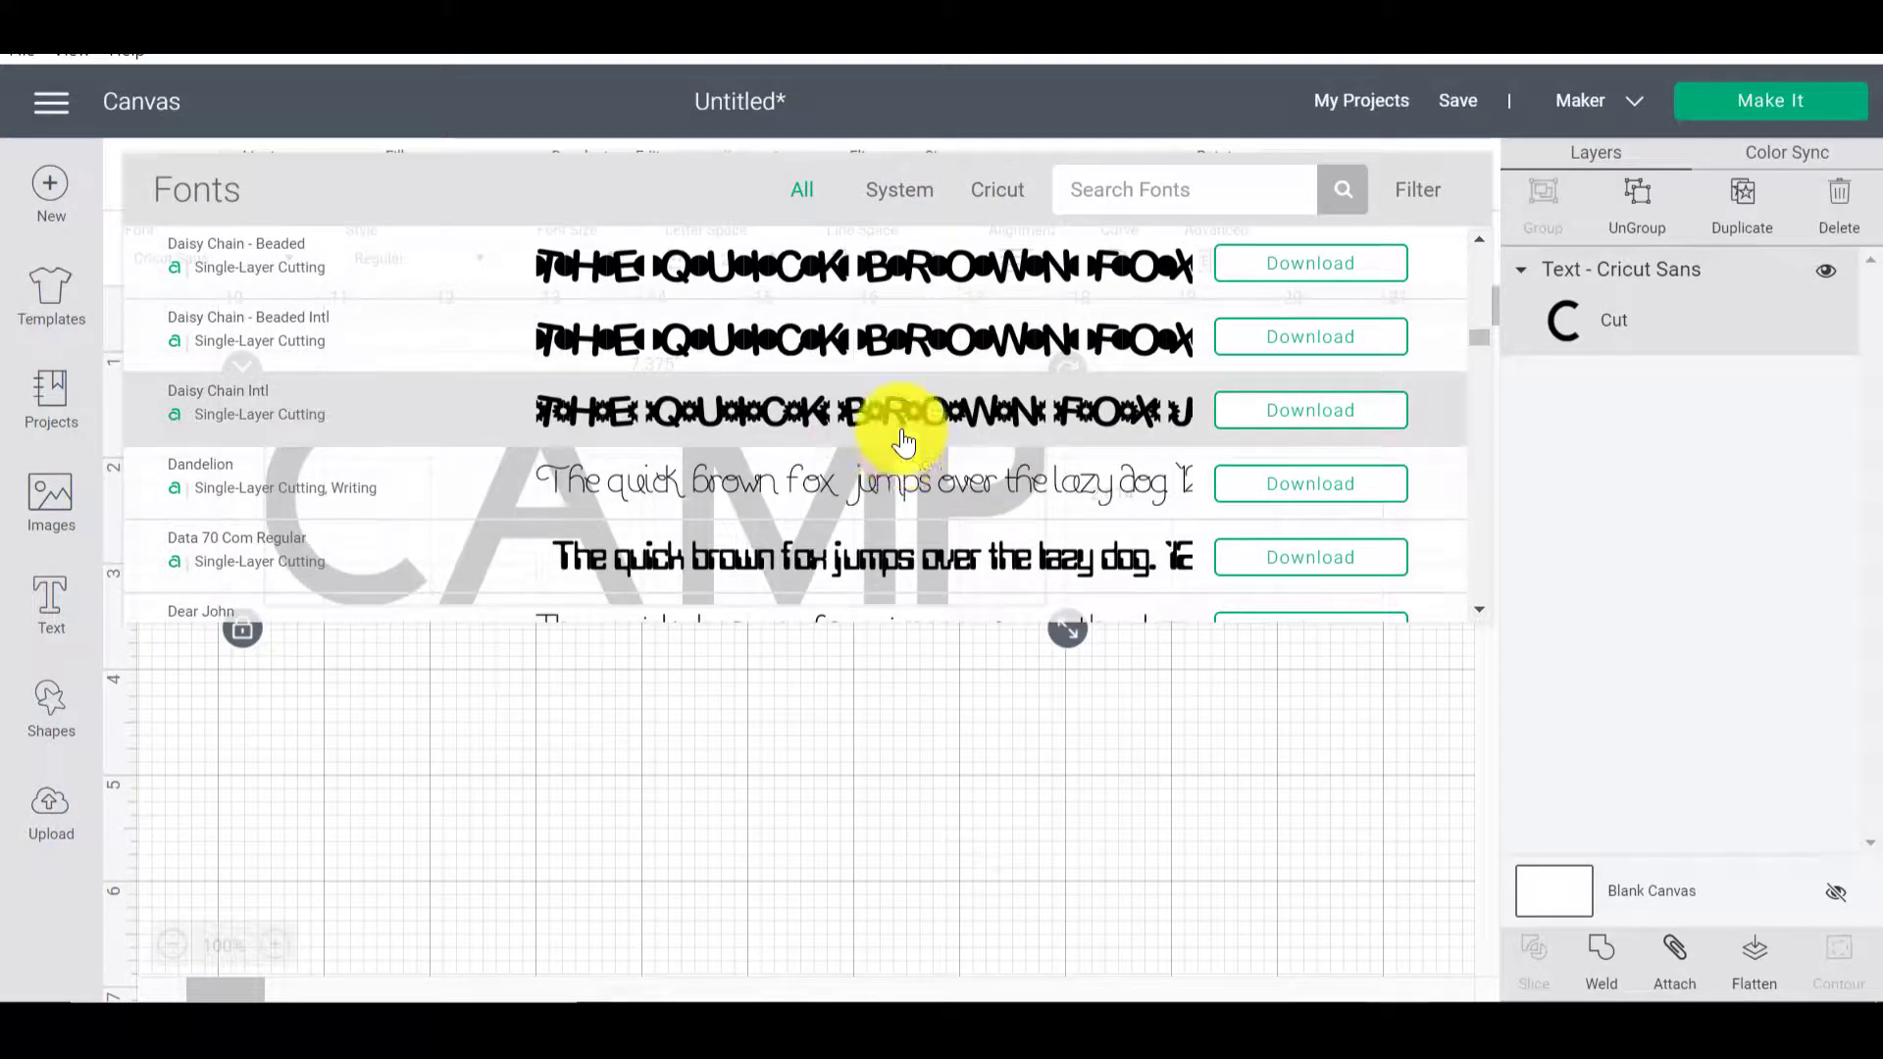
click(949, 345)
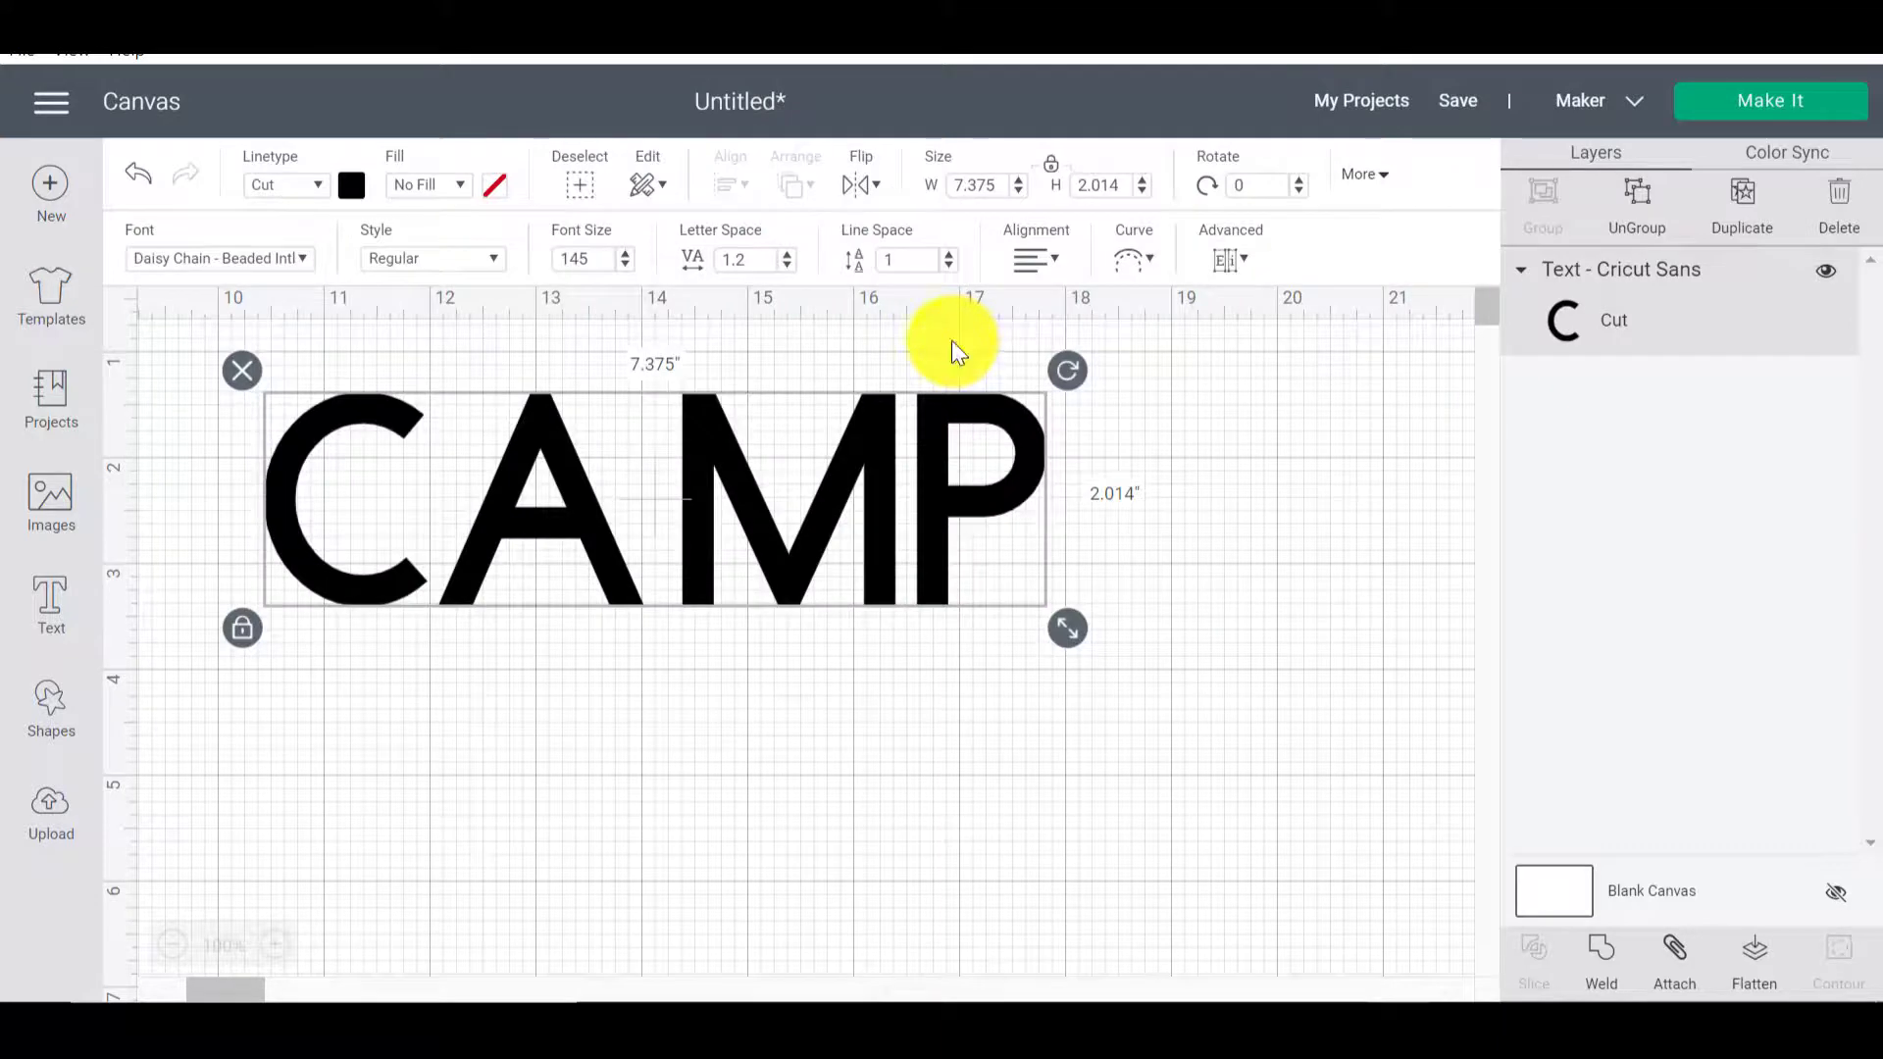
click(245, 263)
scroll(801, 545, down, 6)
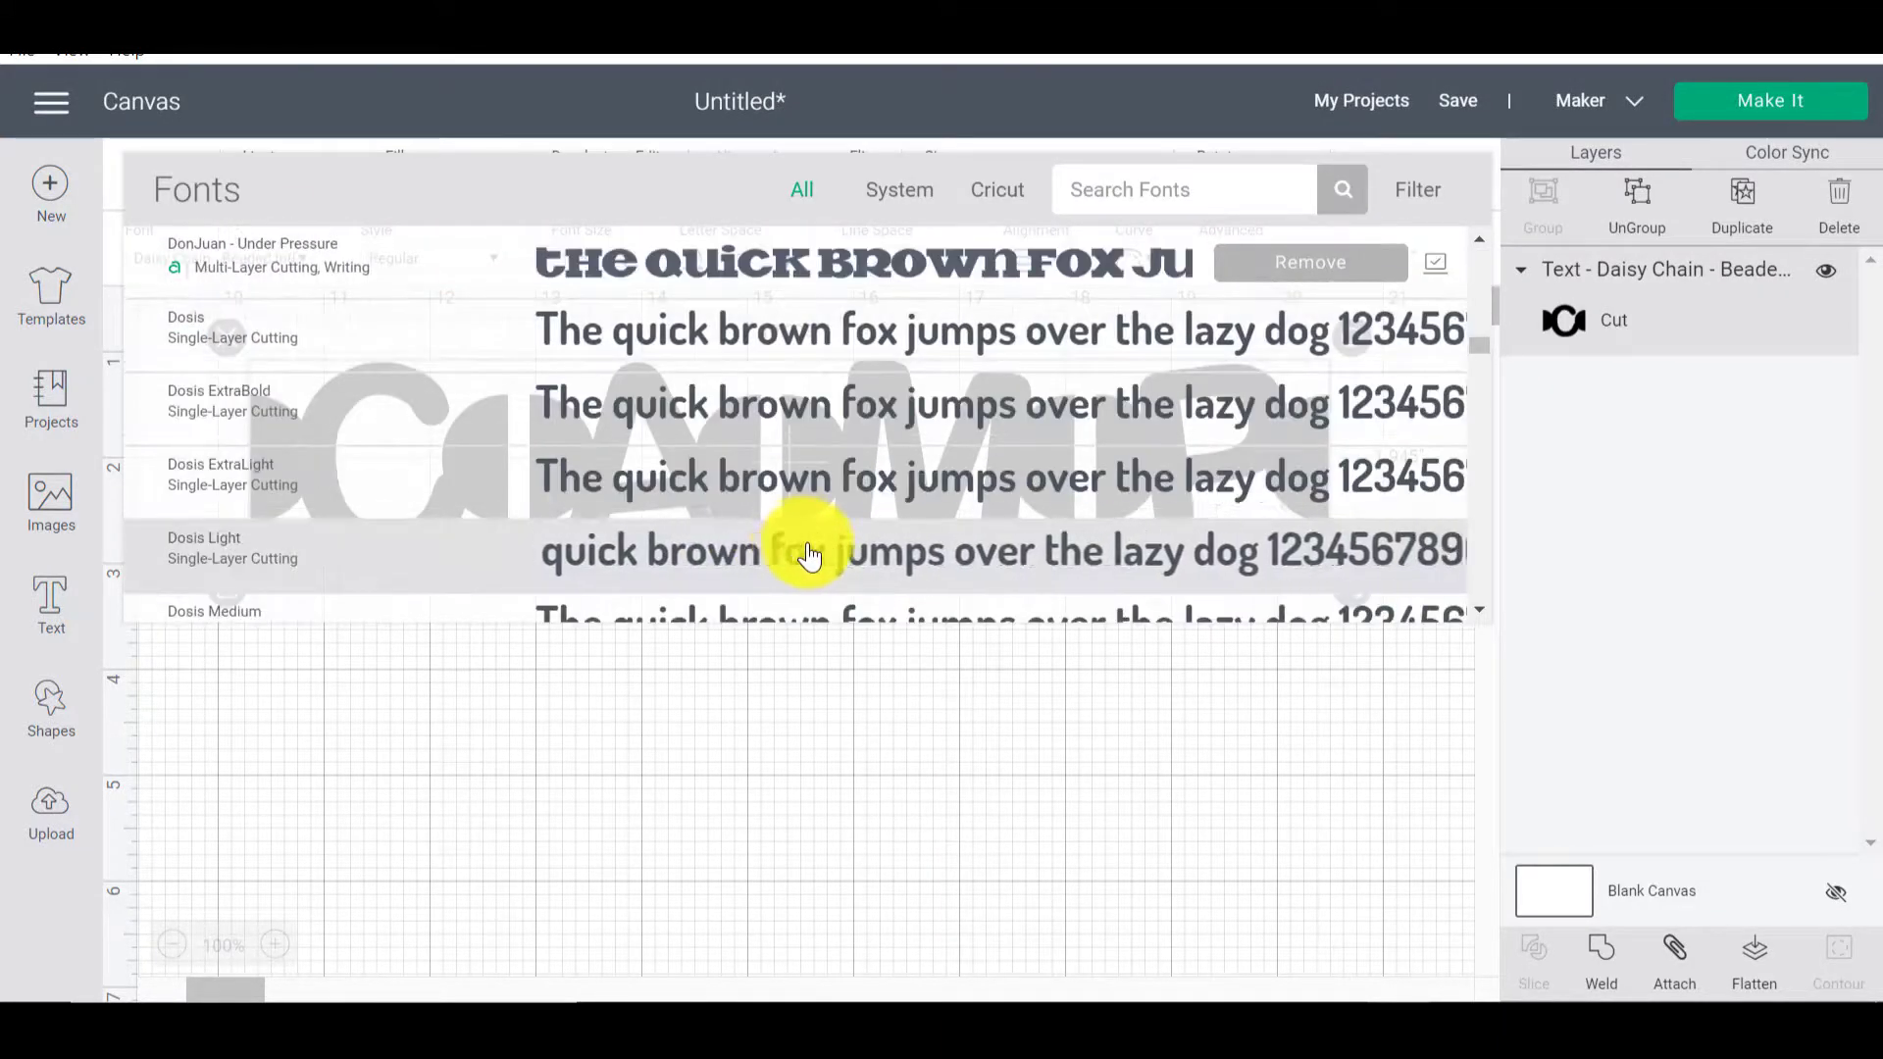
scroll(790, 462, up, 3)
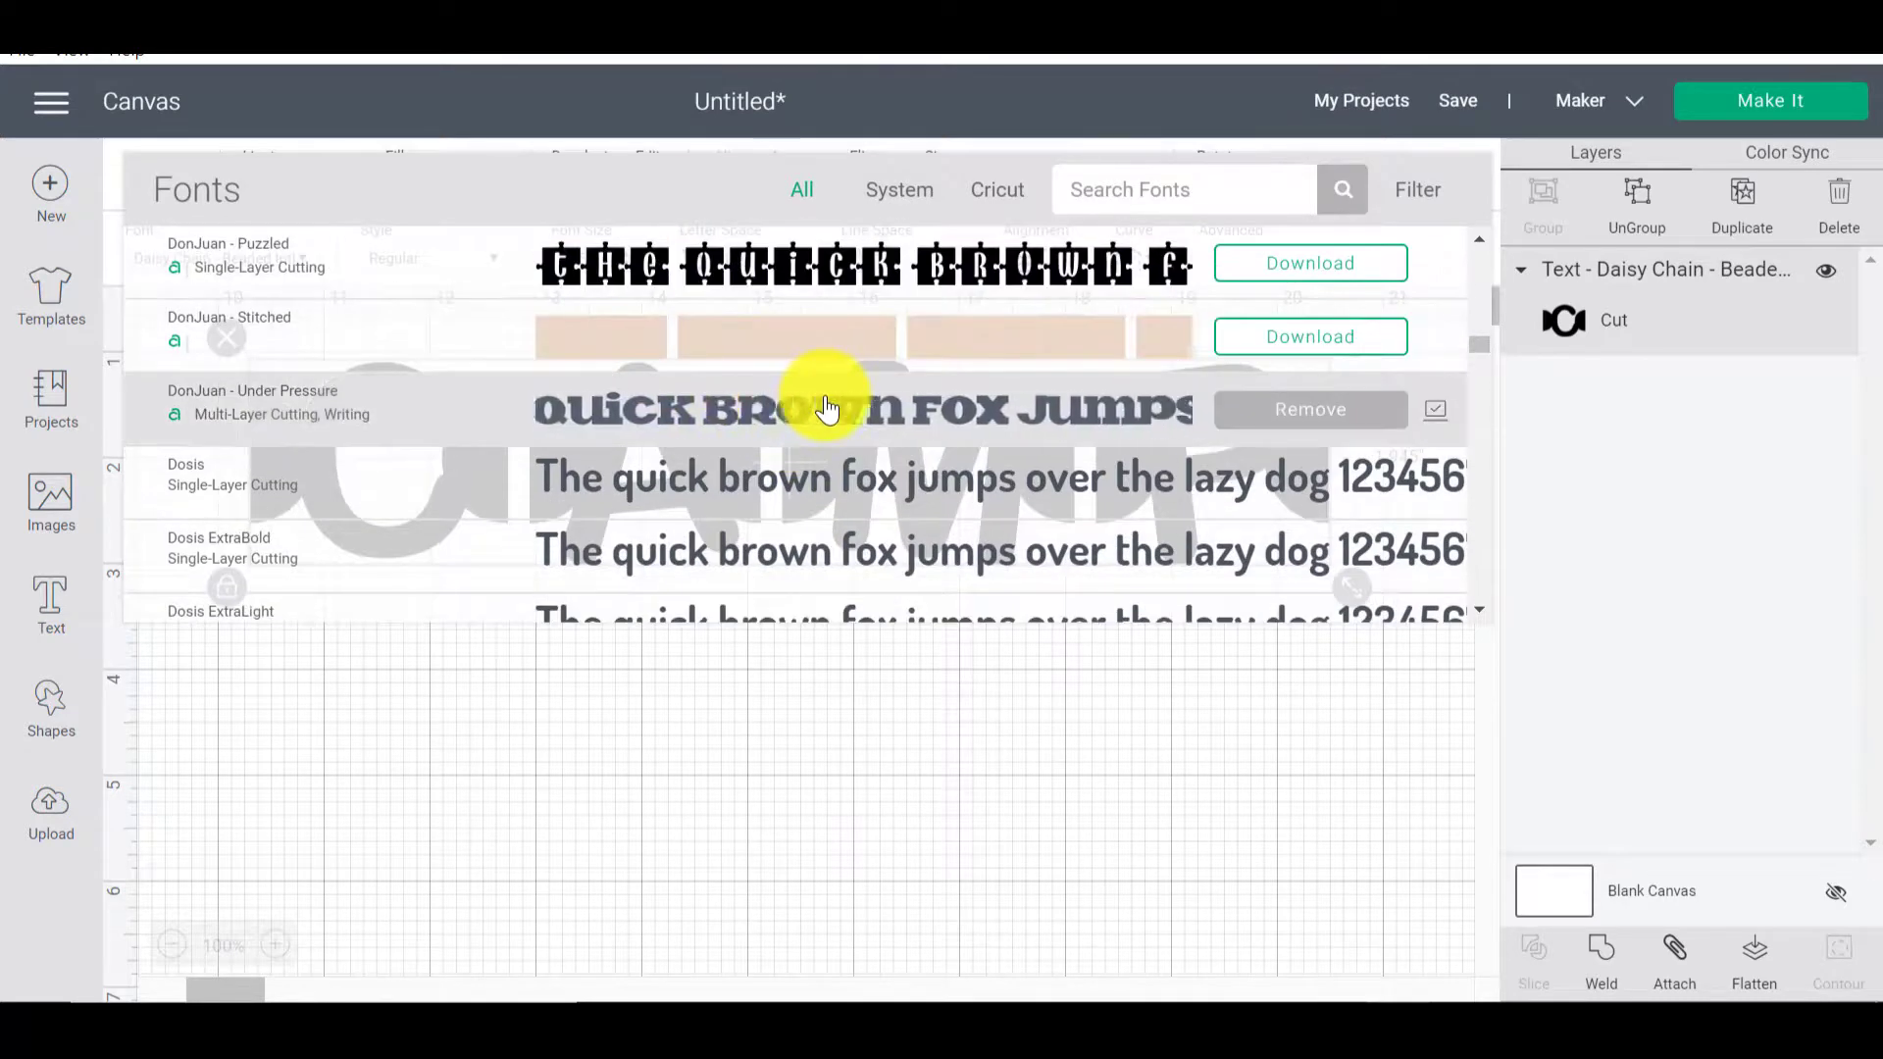
click(827, 408)
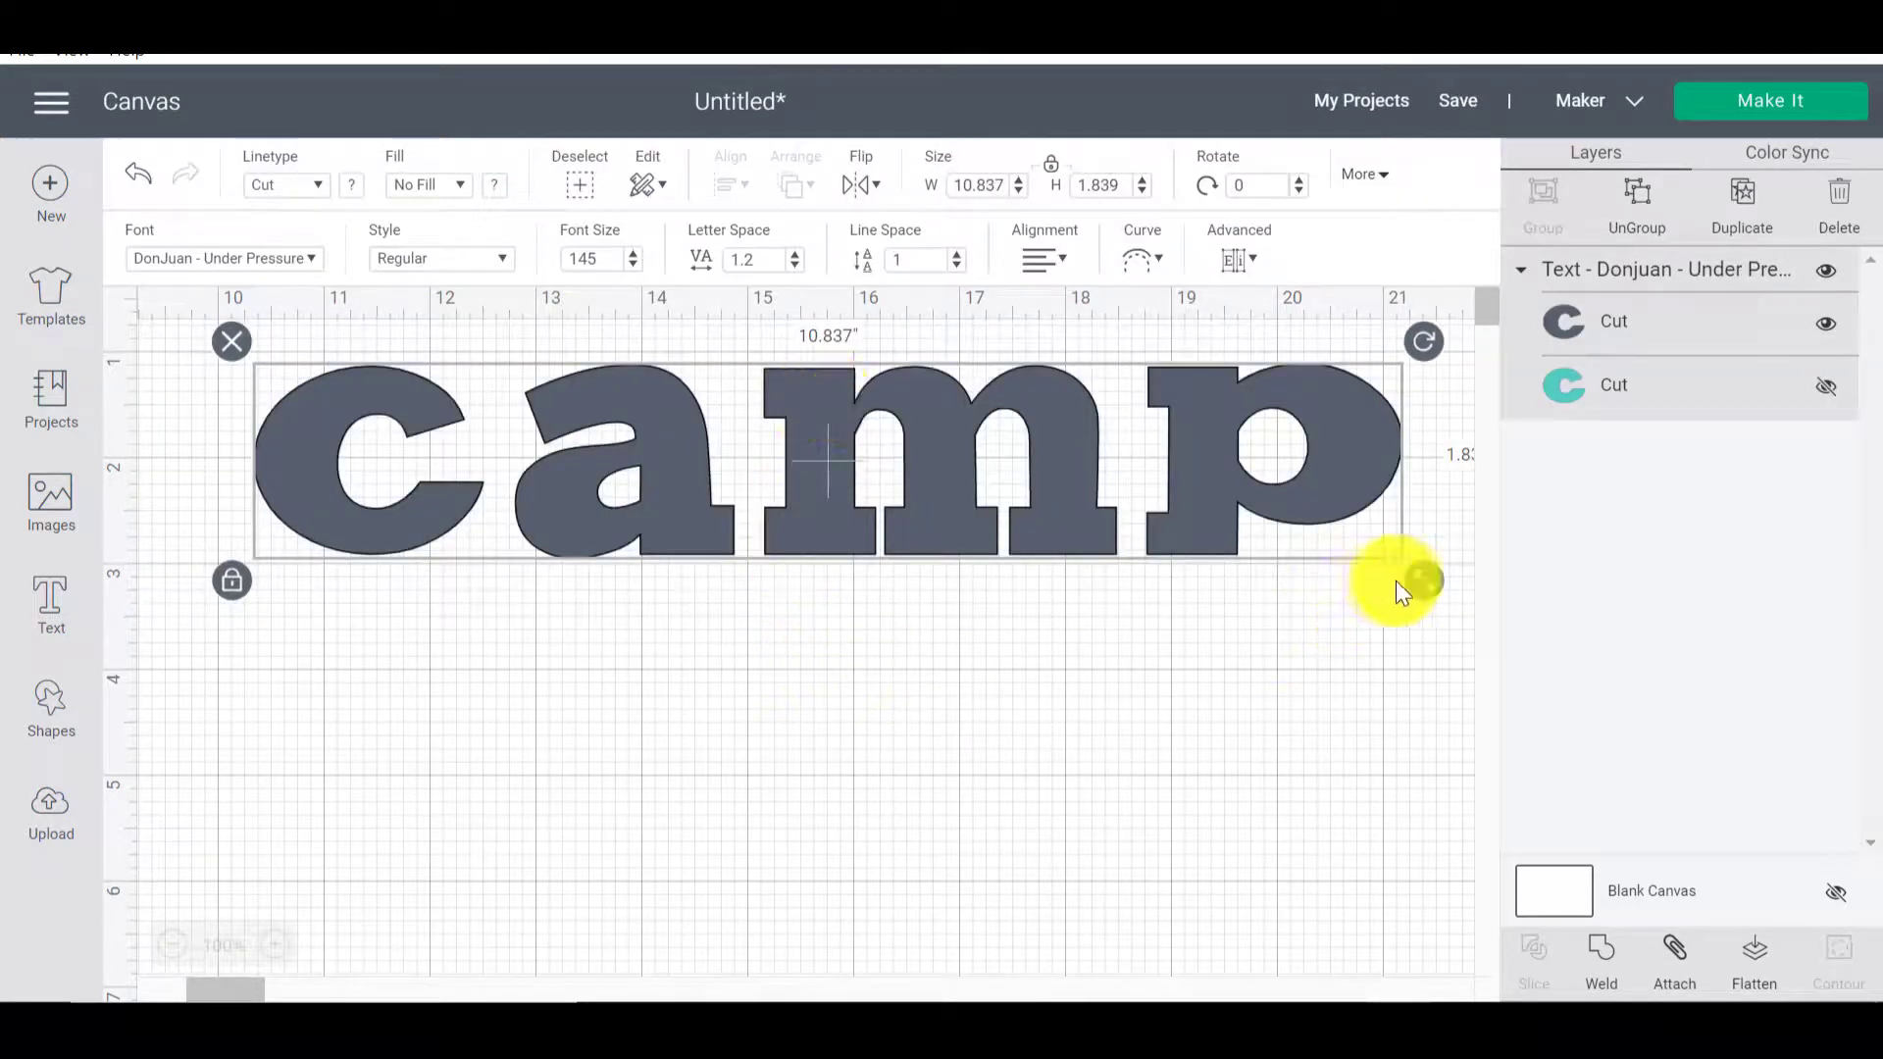
- Enlarge the camp text to about 13.4 inches wide and add a star shape
drag(1412, 577, 1319, 592)
click(1046, 714)
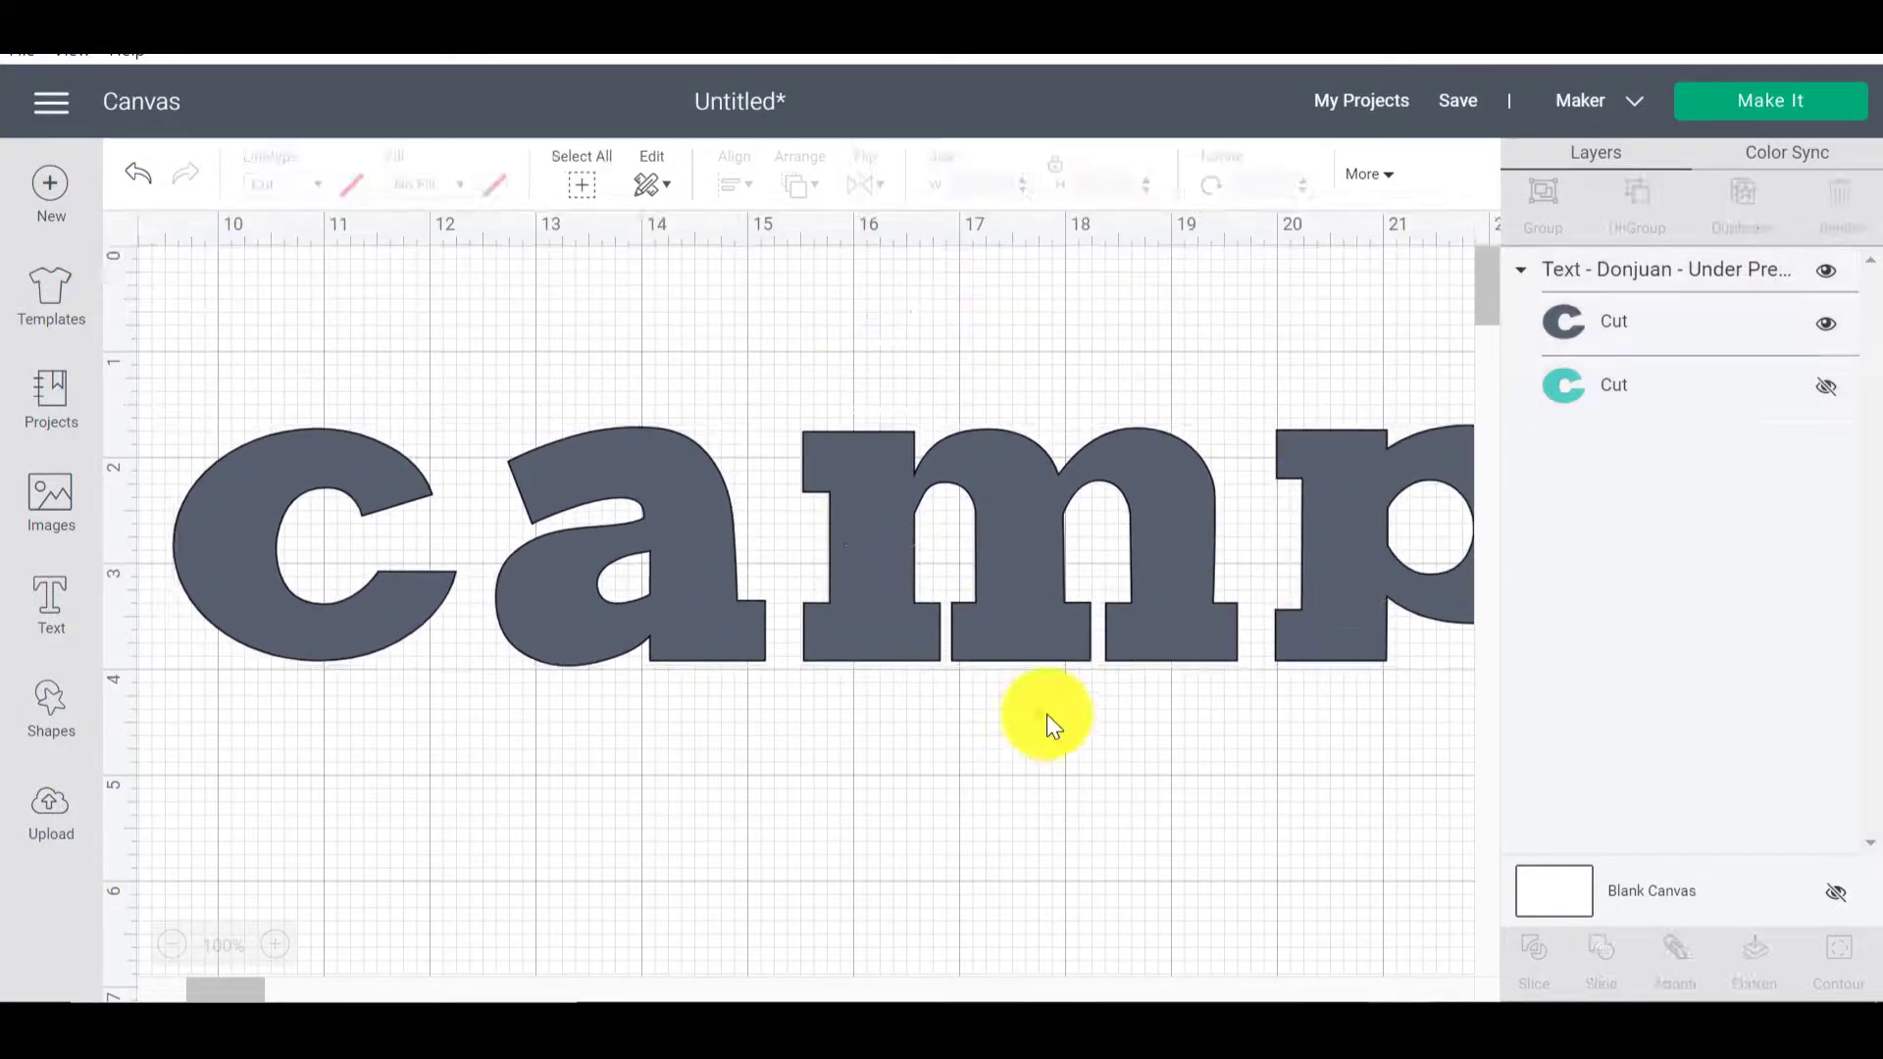
click(54, 704)
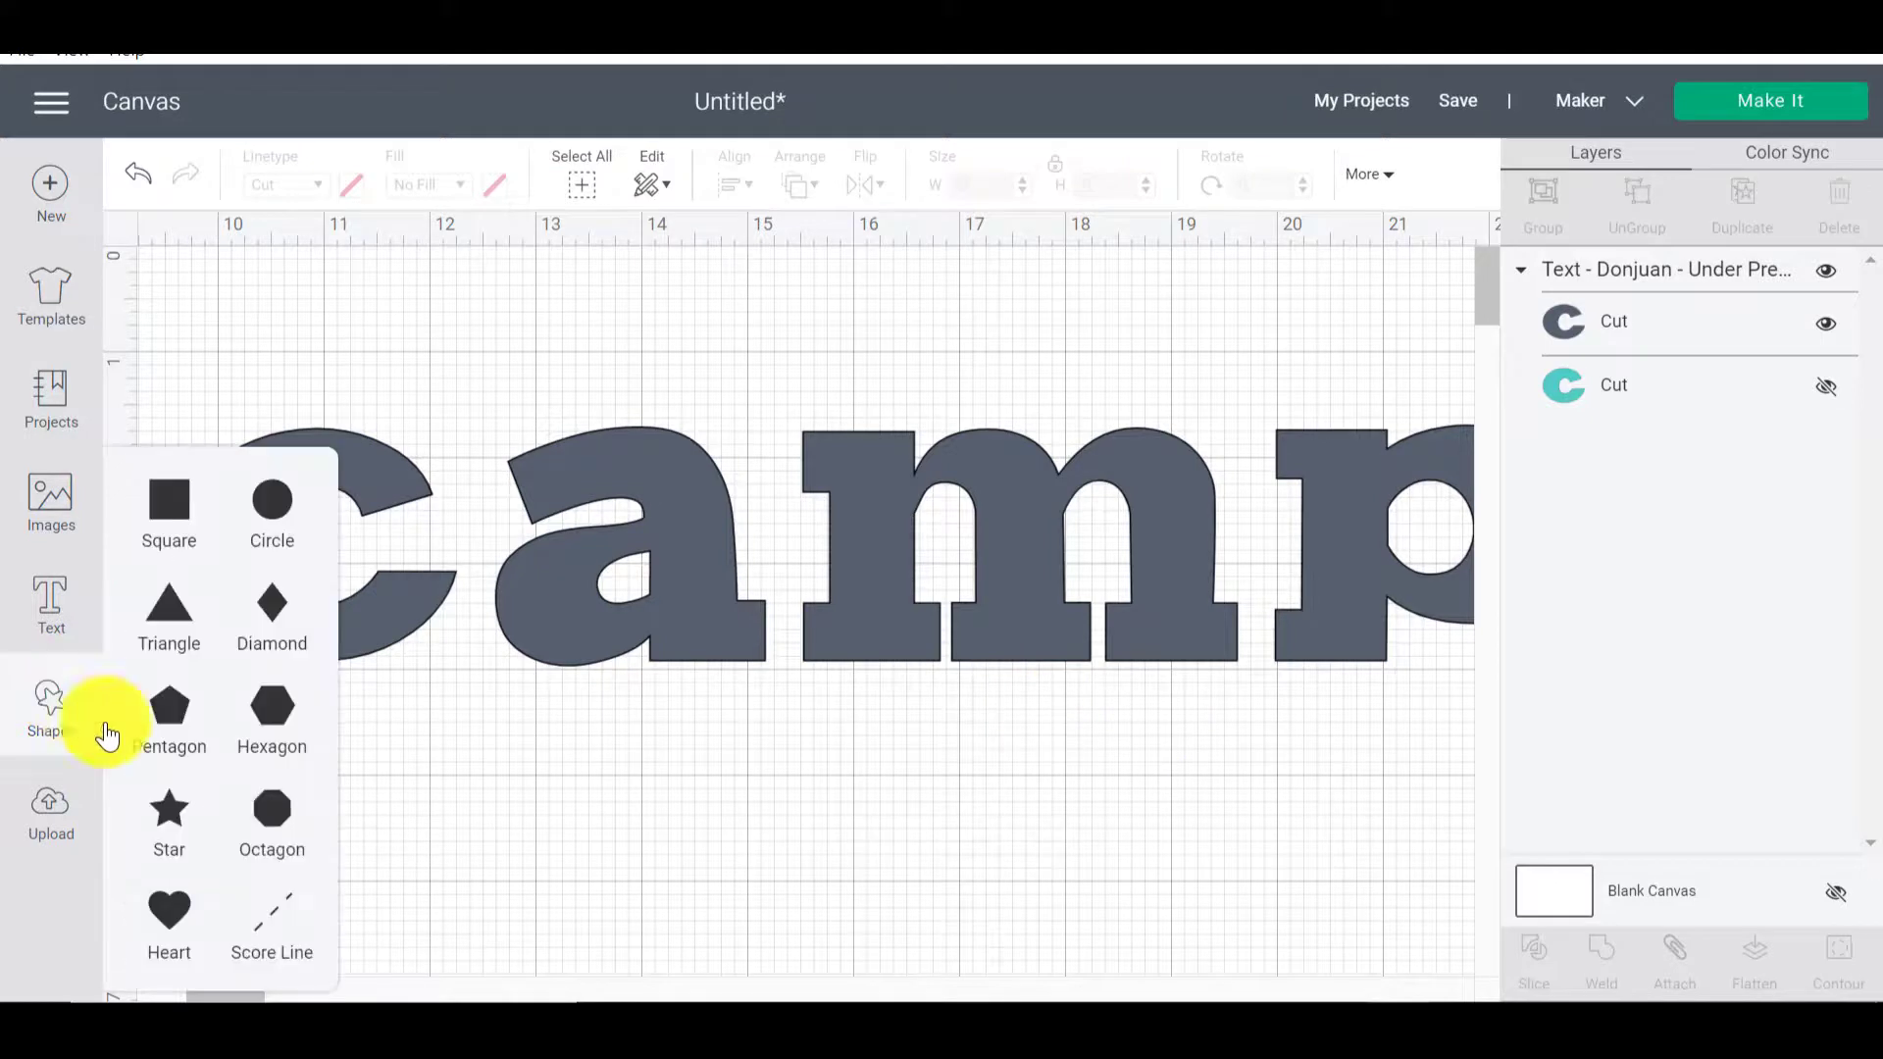
click(171, 819)
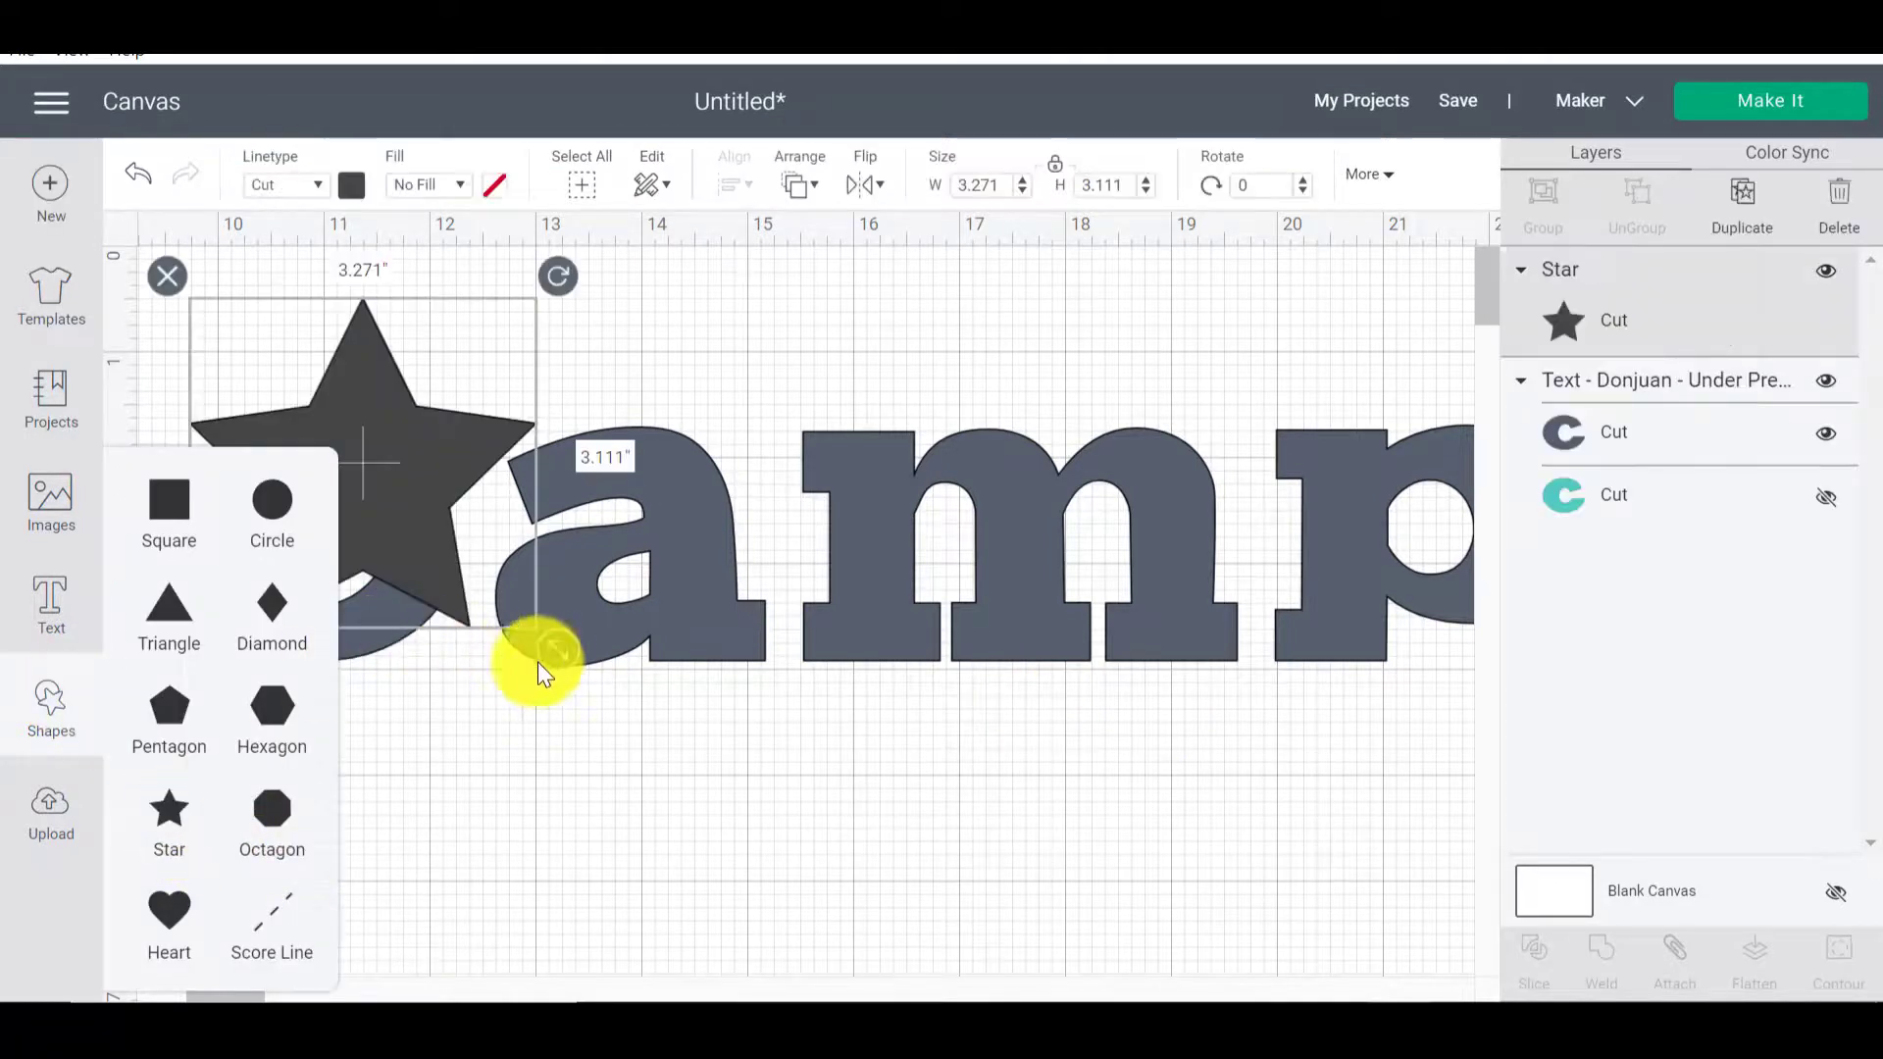
- Shrink the star to about 0.73 in, set it in the c's left side, and select both
drag(457, 554, 239, 561)
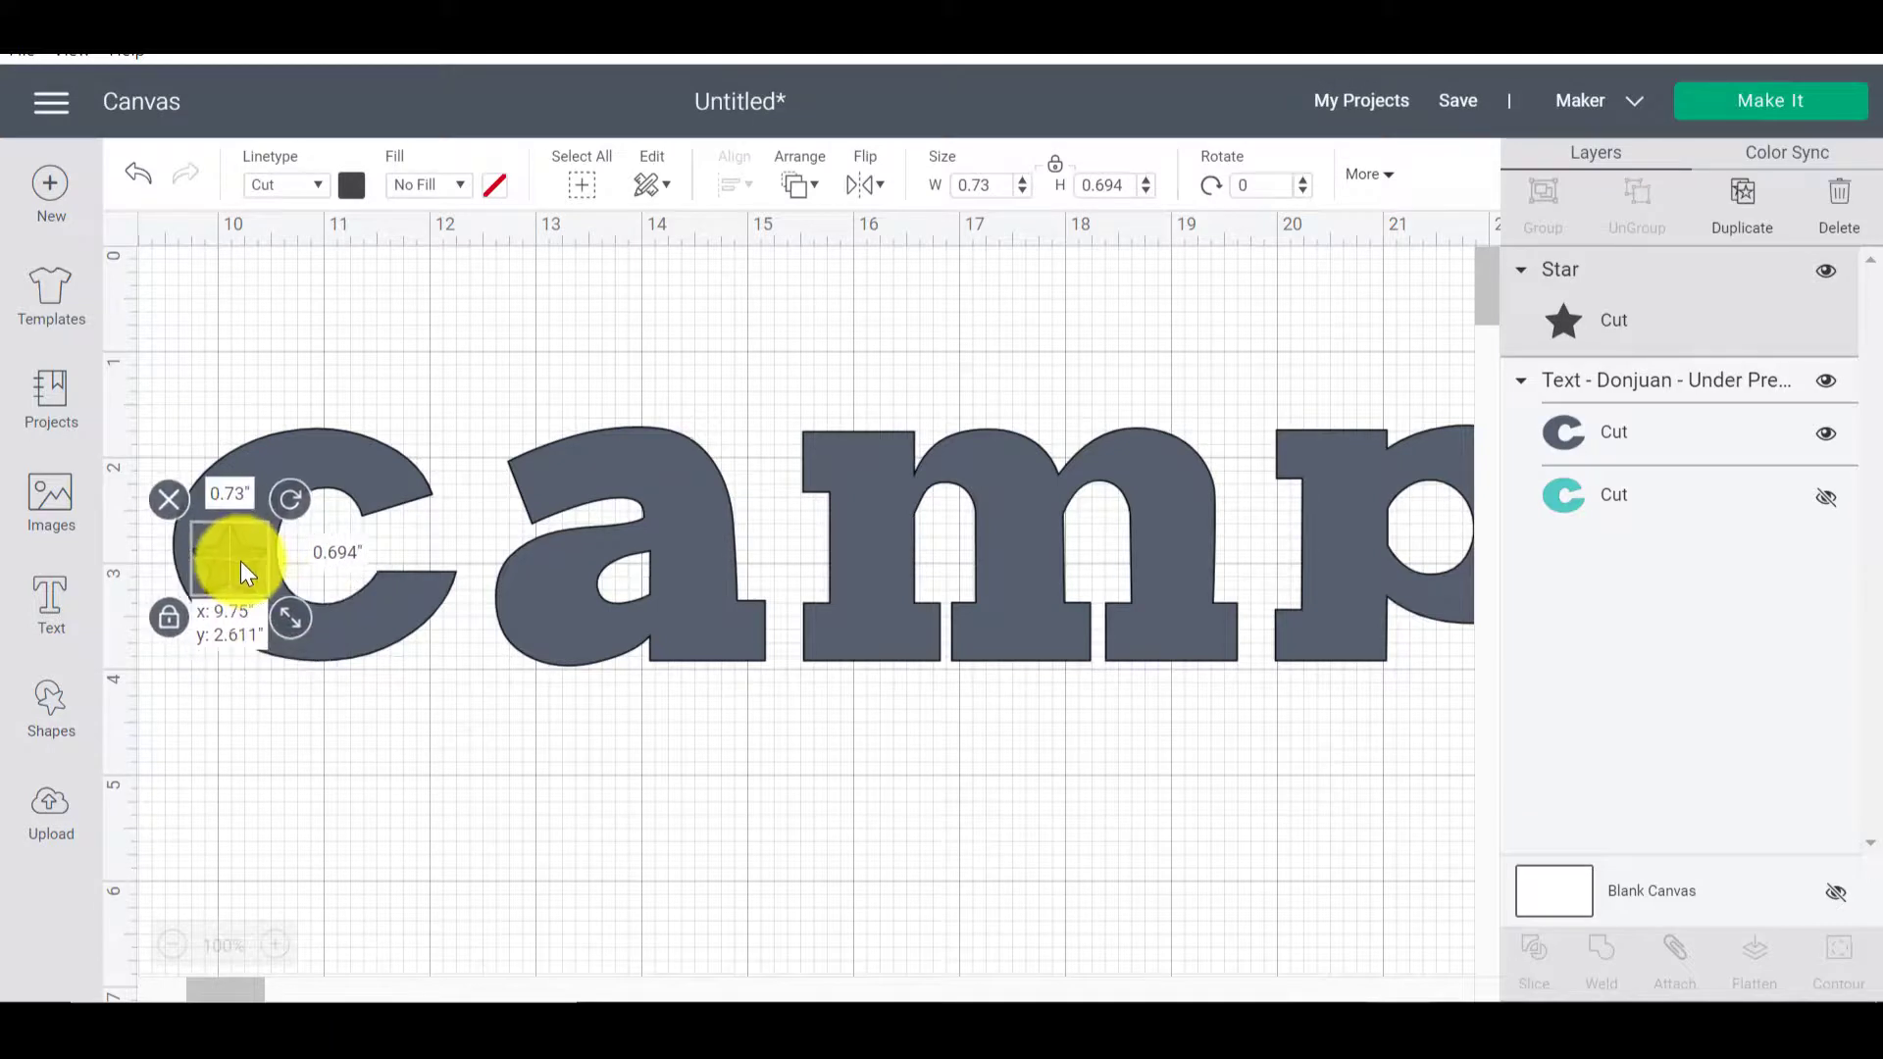
click(268, 822)
drag(174, 383, 443, 845)
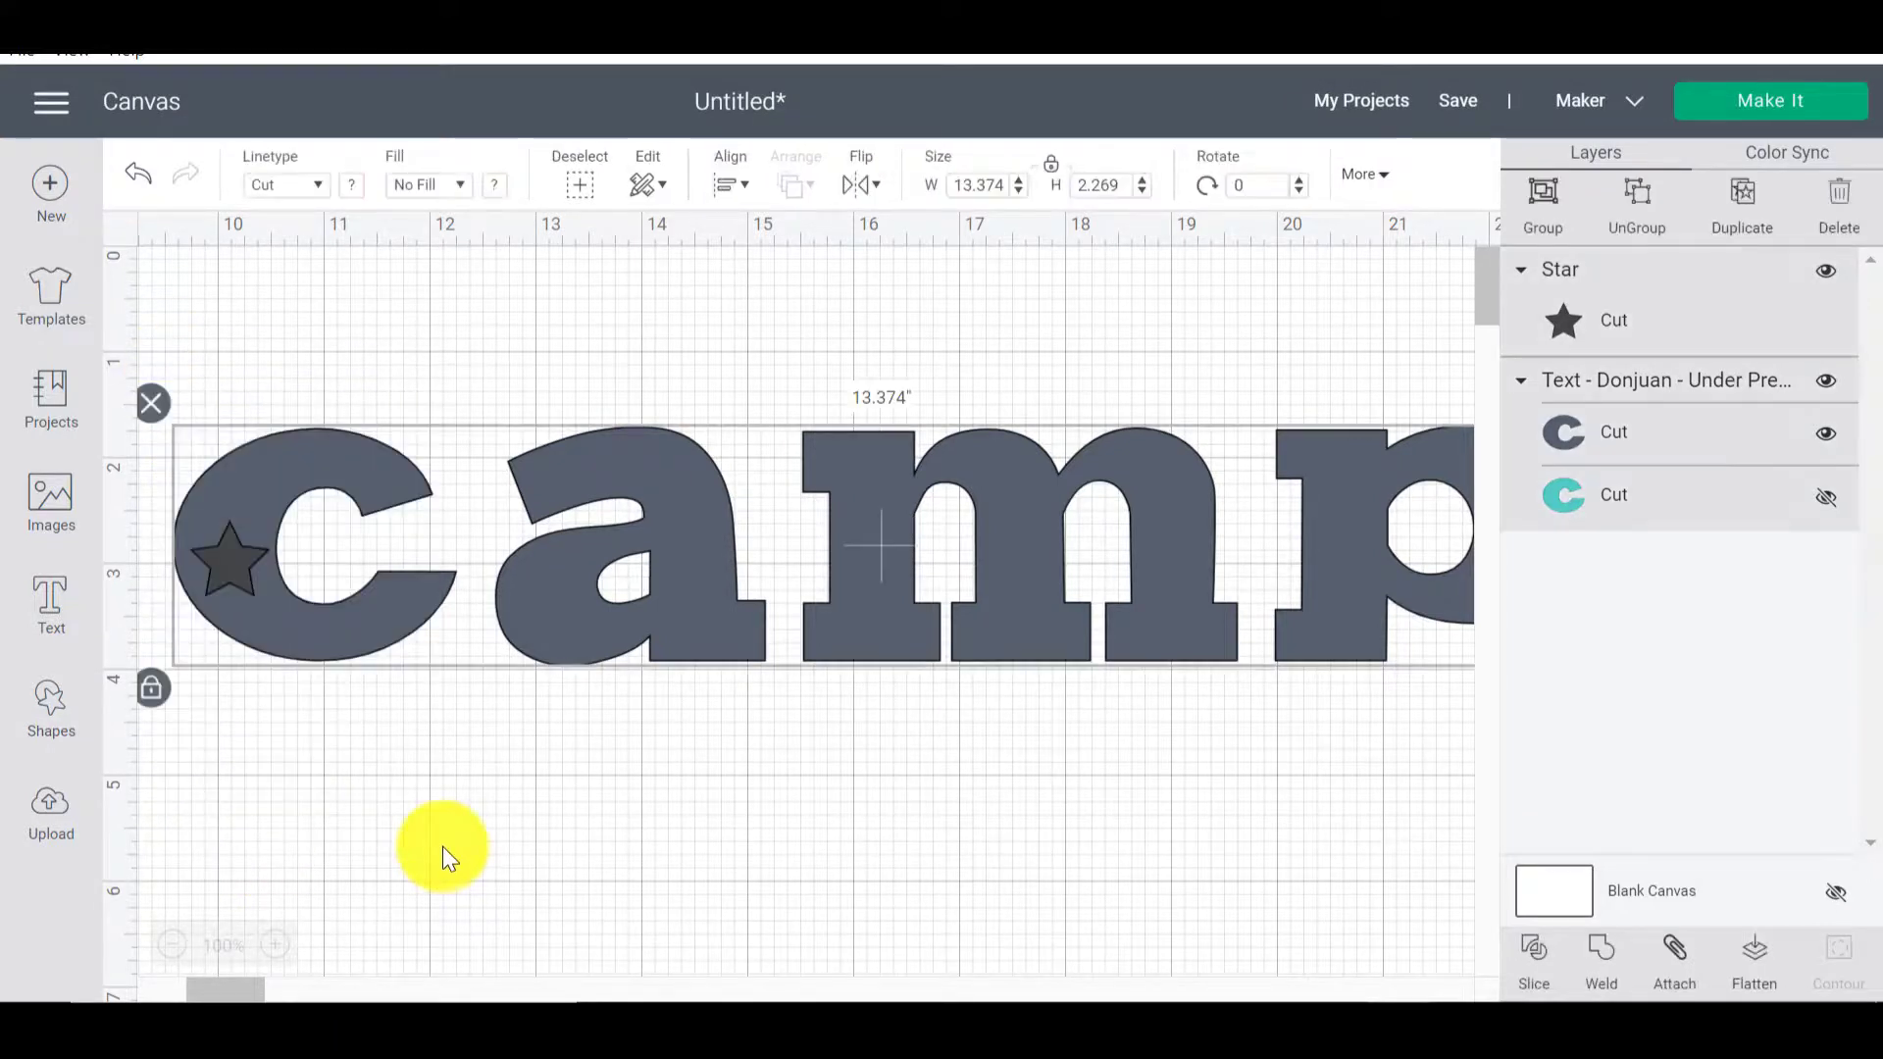
- Slice the star from camp and delete both leftover star Slice Result pieces
click(1536, 968)
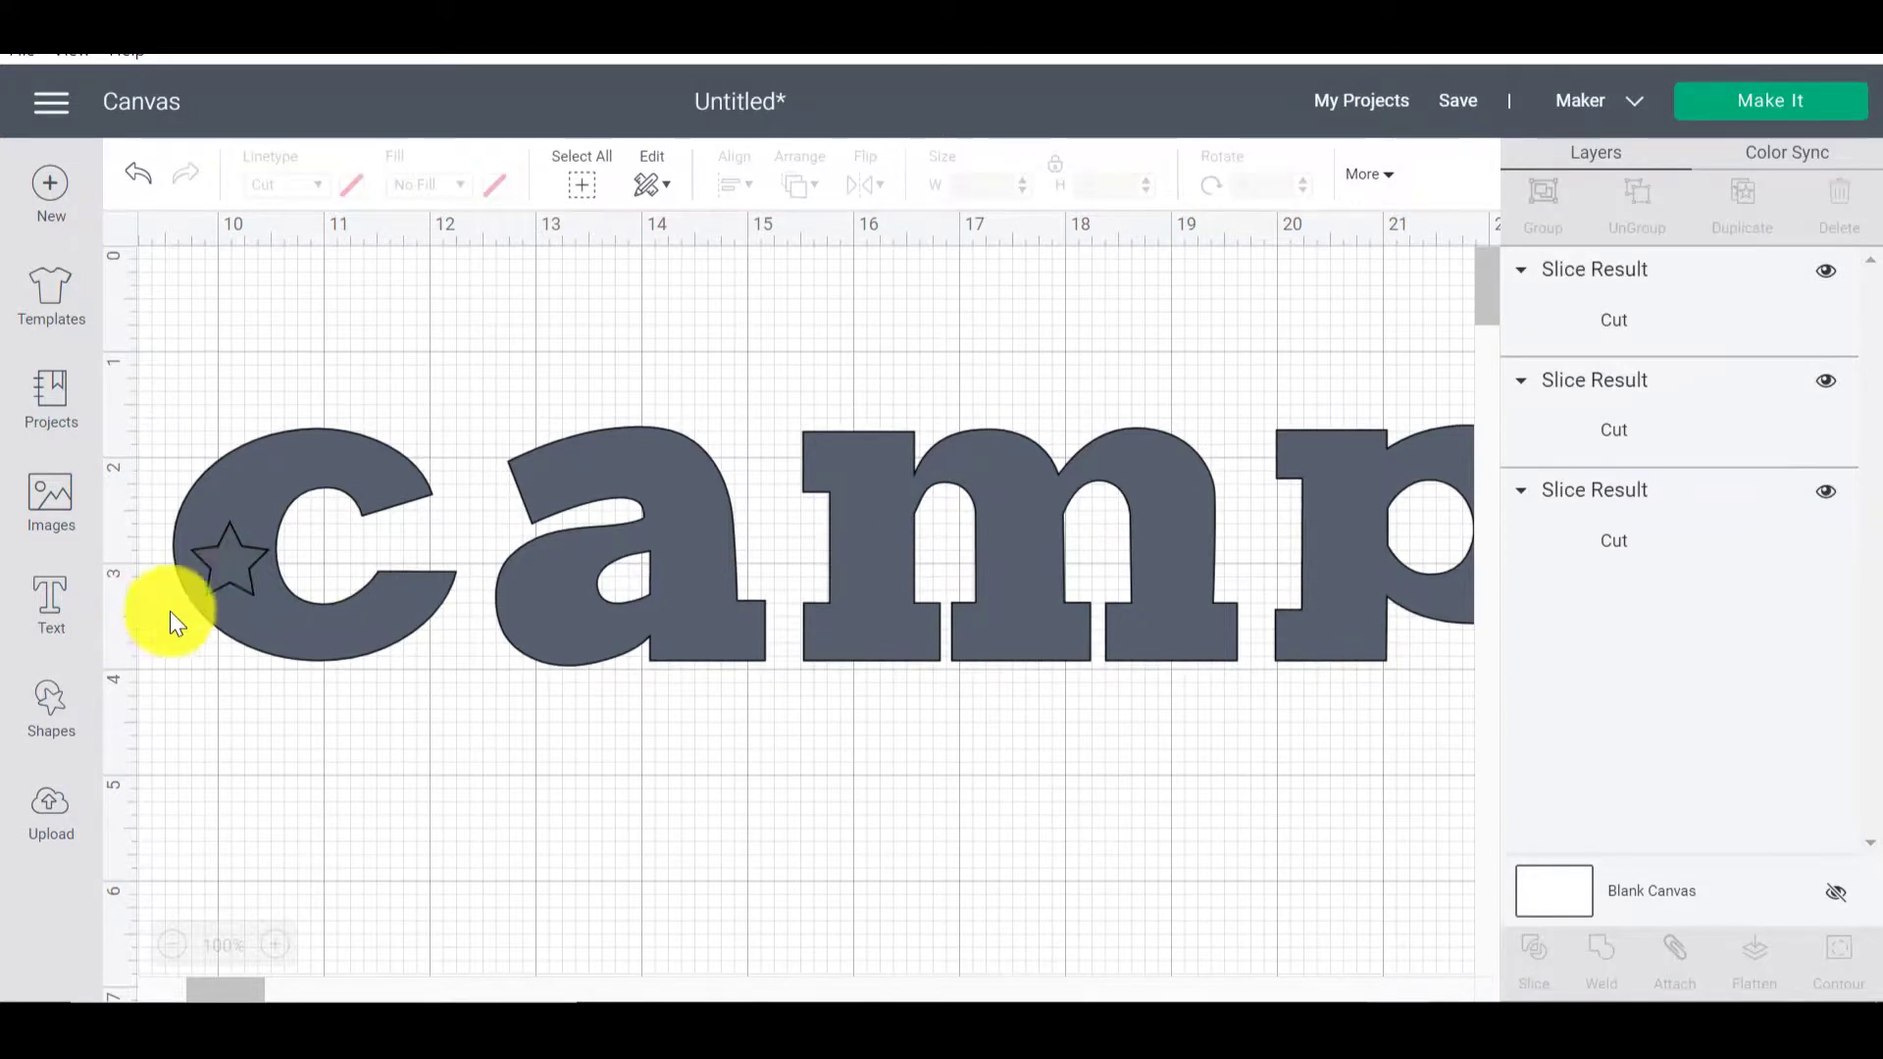
click(235, 572)
click(1546, 434)
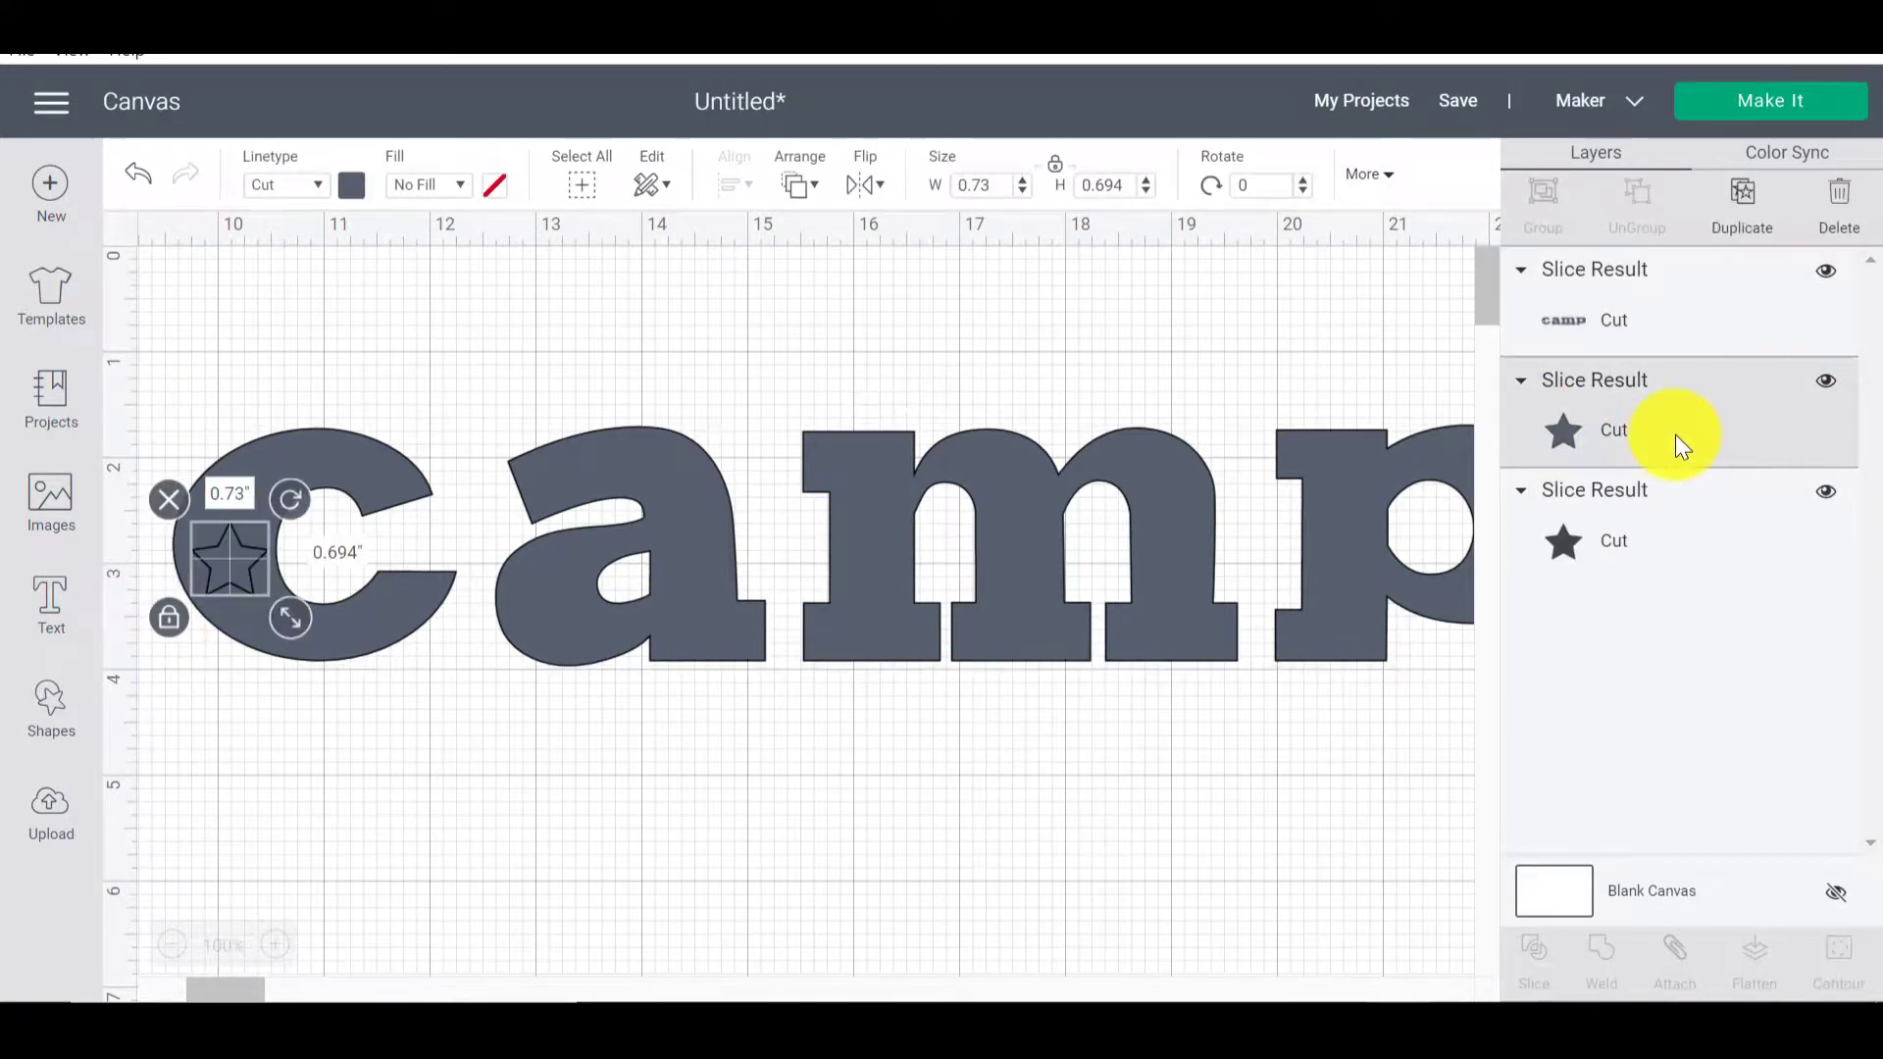
key(Delete)
click(1648, 430)
key(Delete)
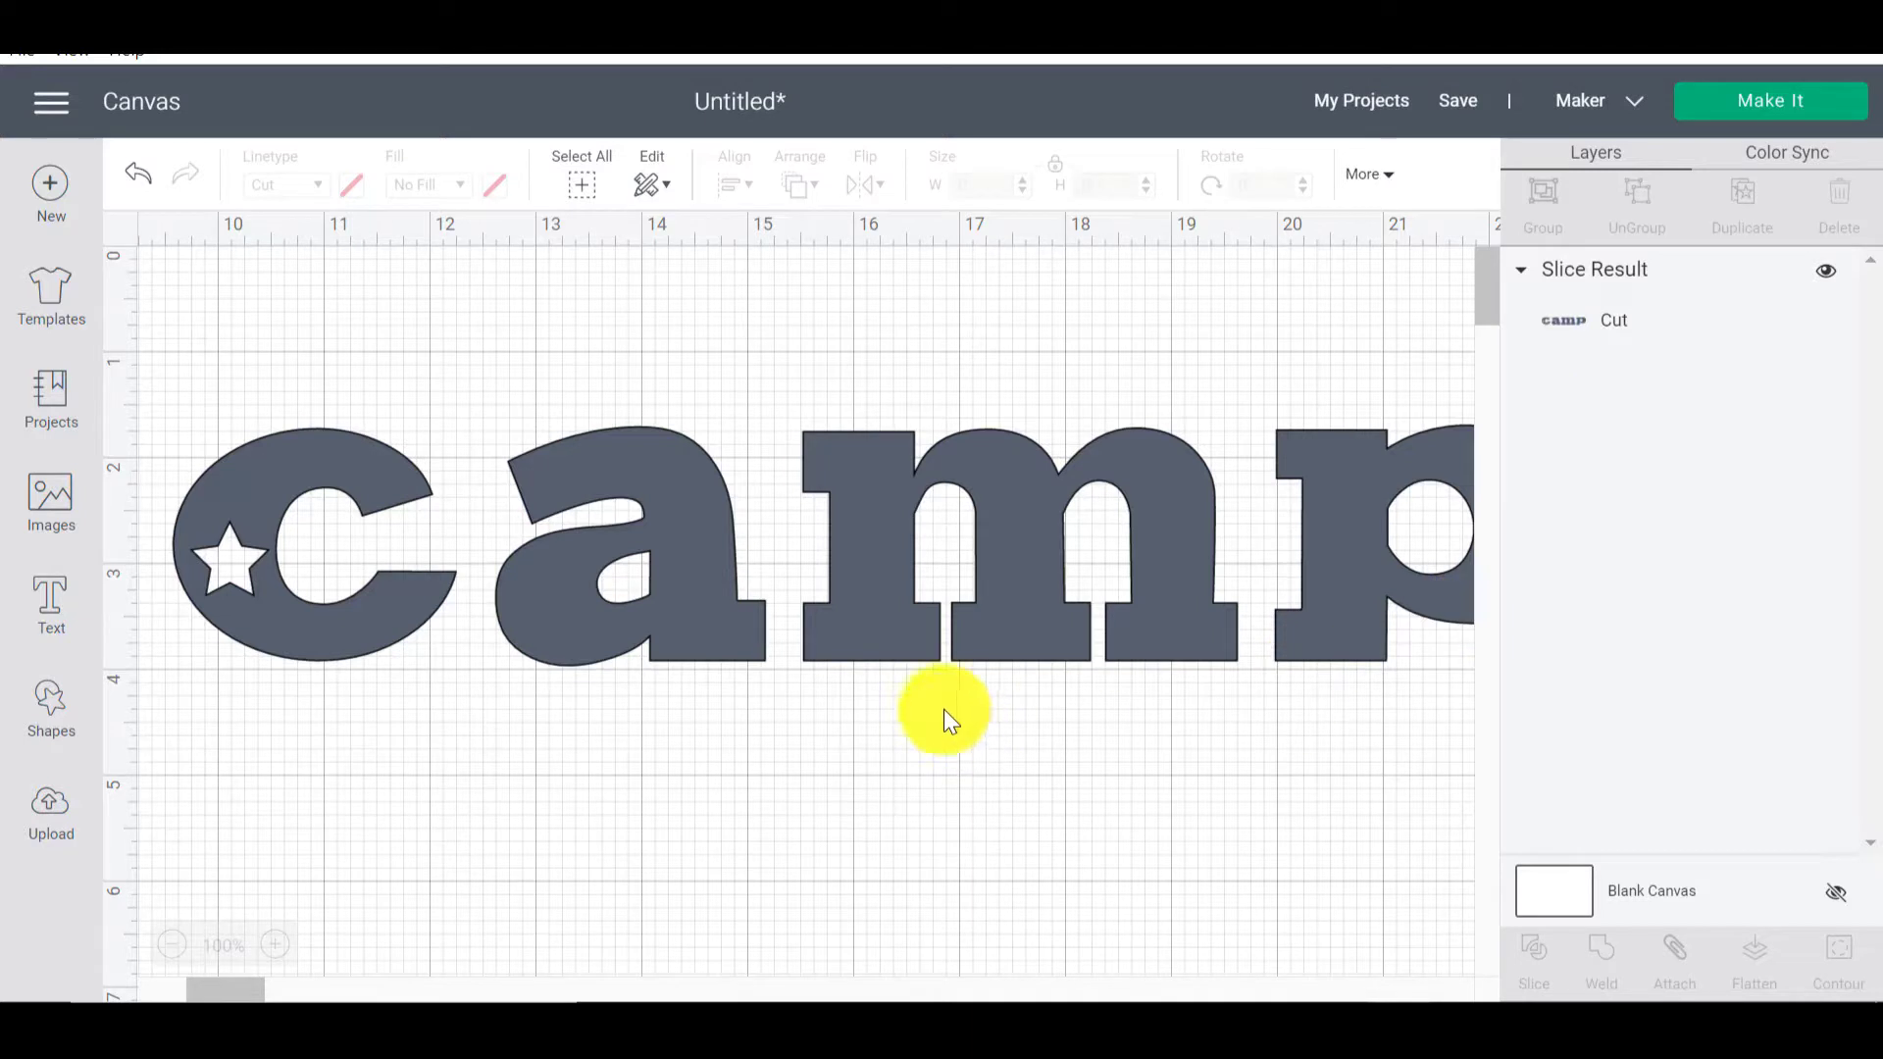
- Drag the 13.374-inch camp design higher and slightly left on the canvas
click(715, 578)
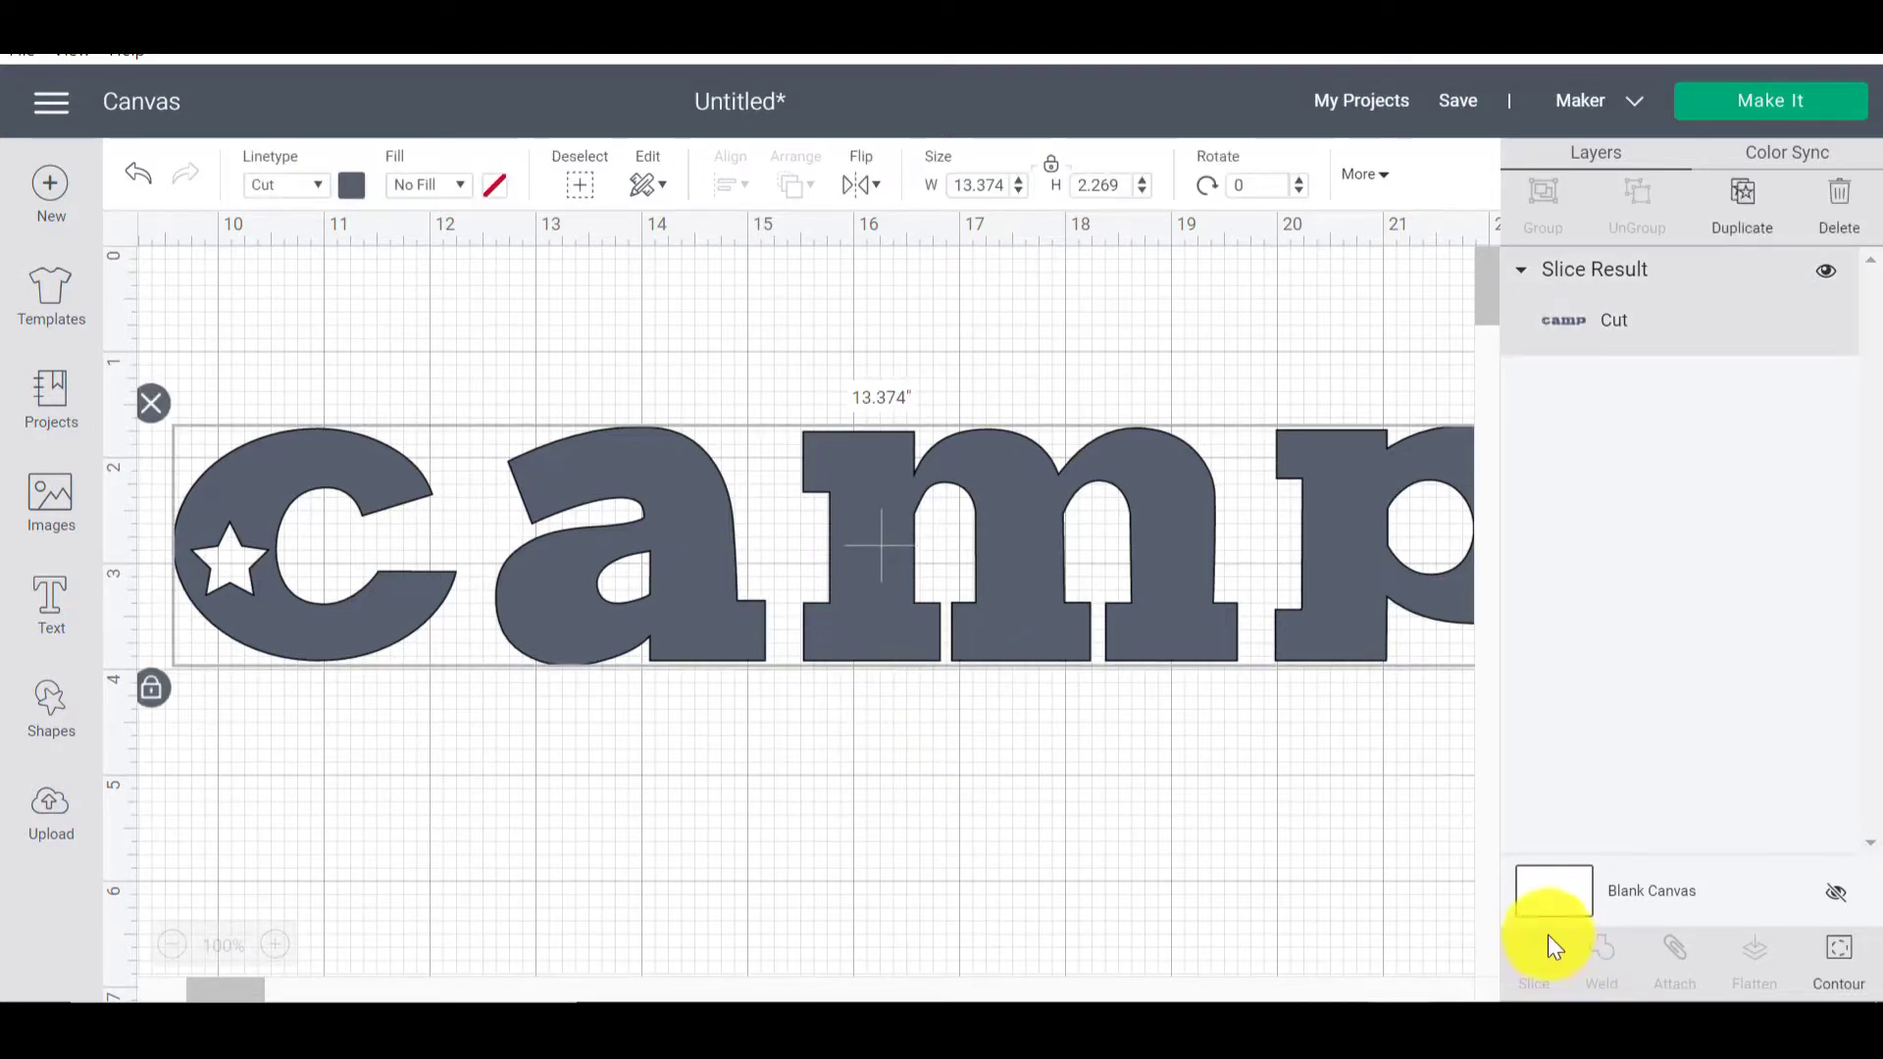
click(138, 193)
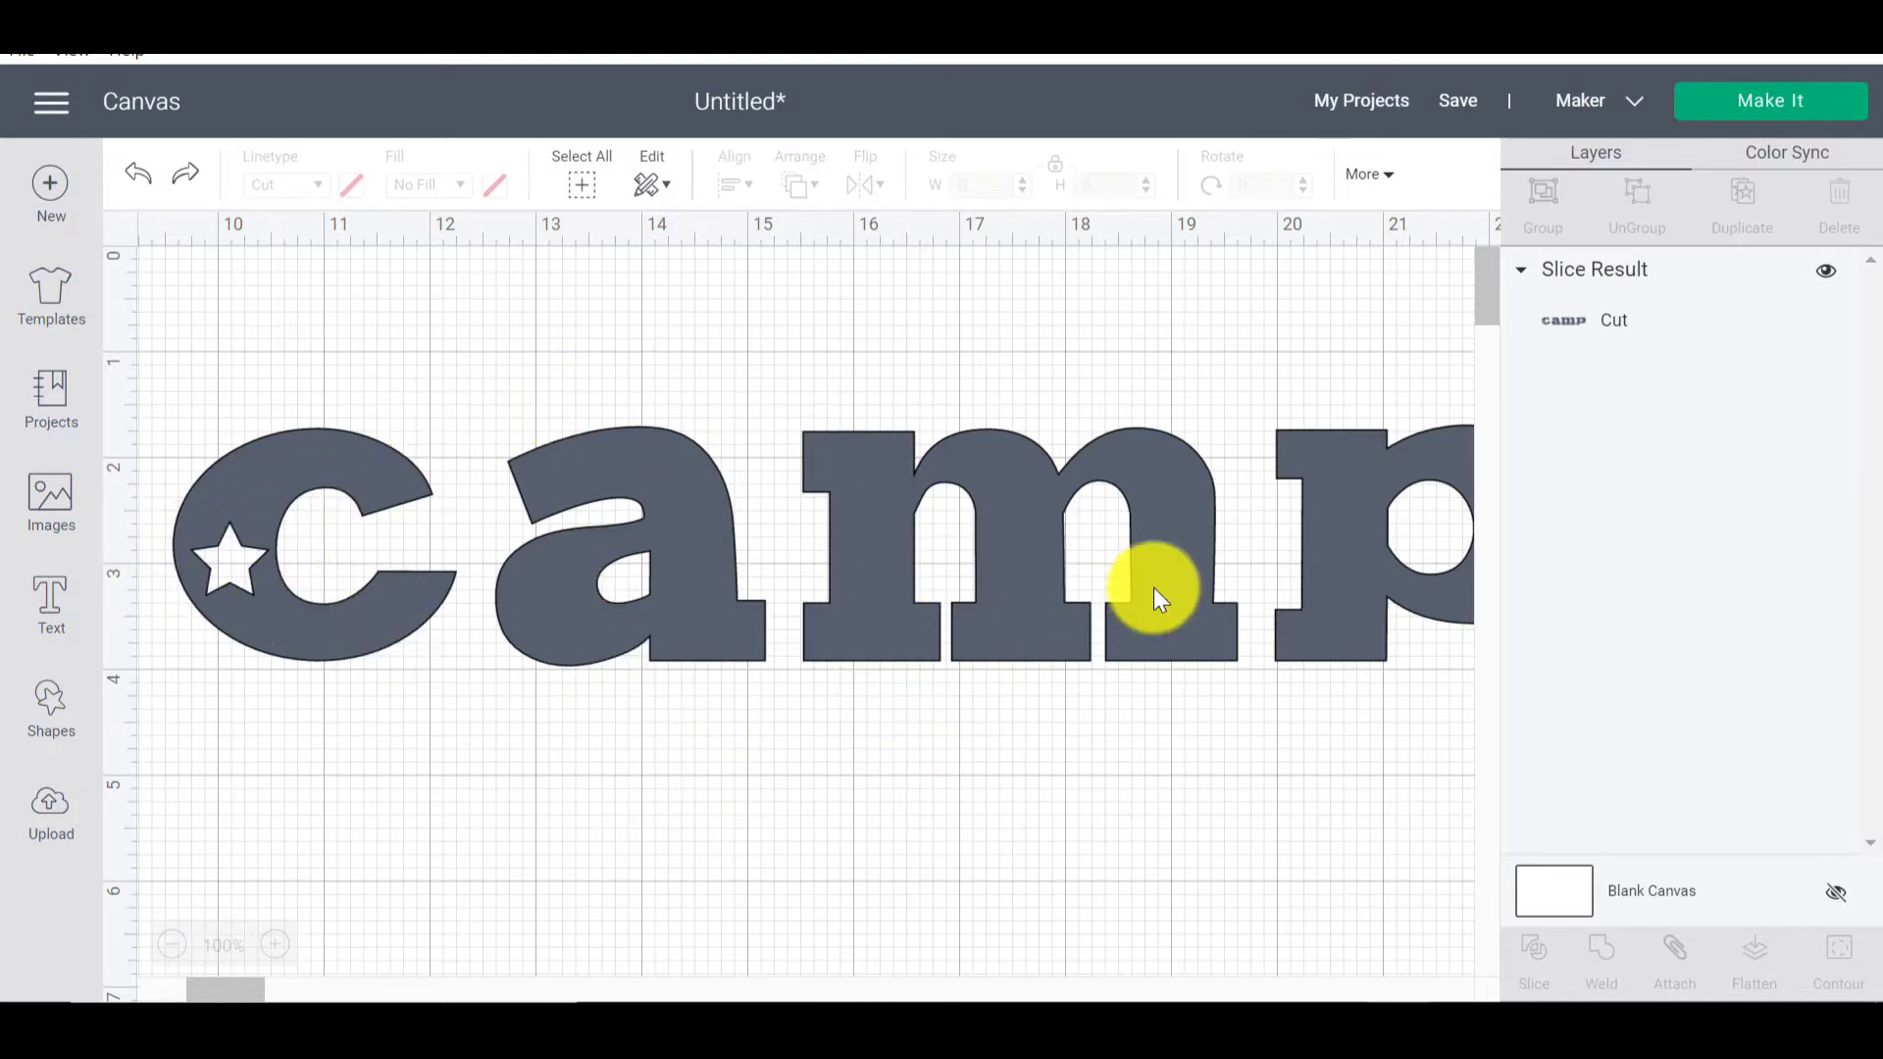
drag(1153, 586, 1115, 508)
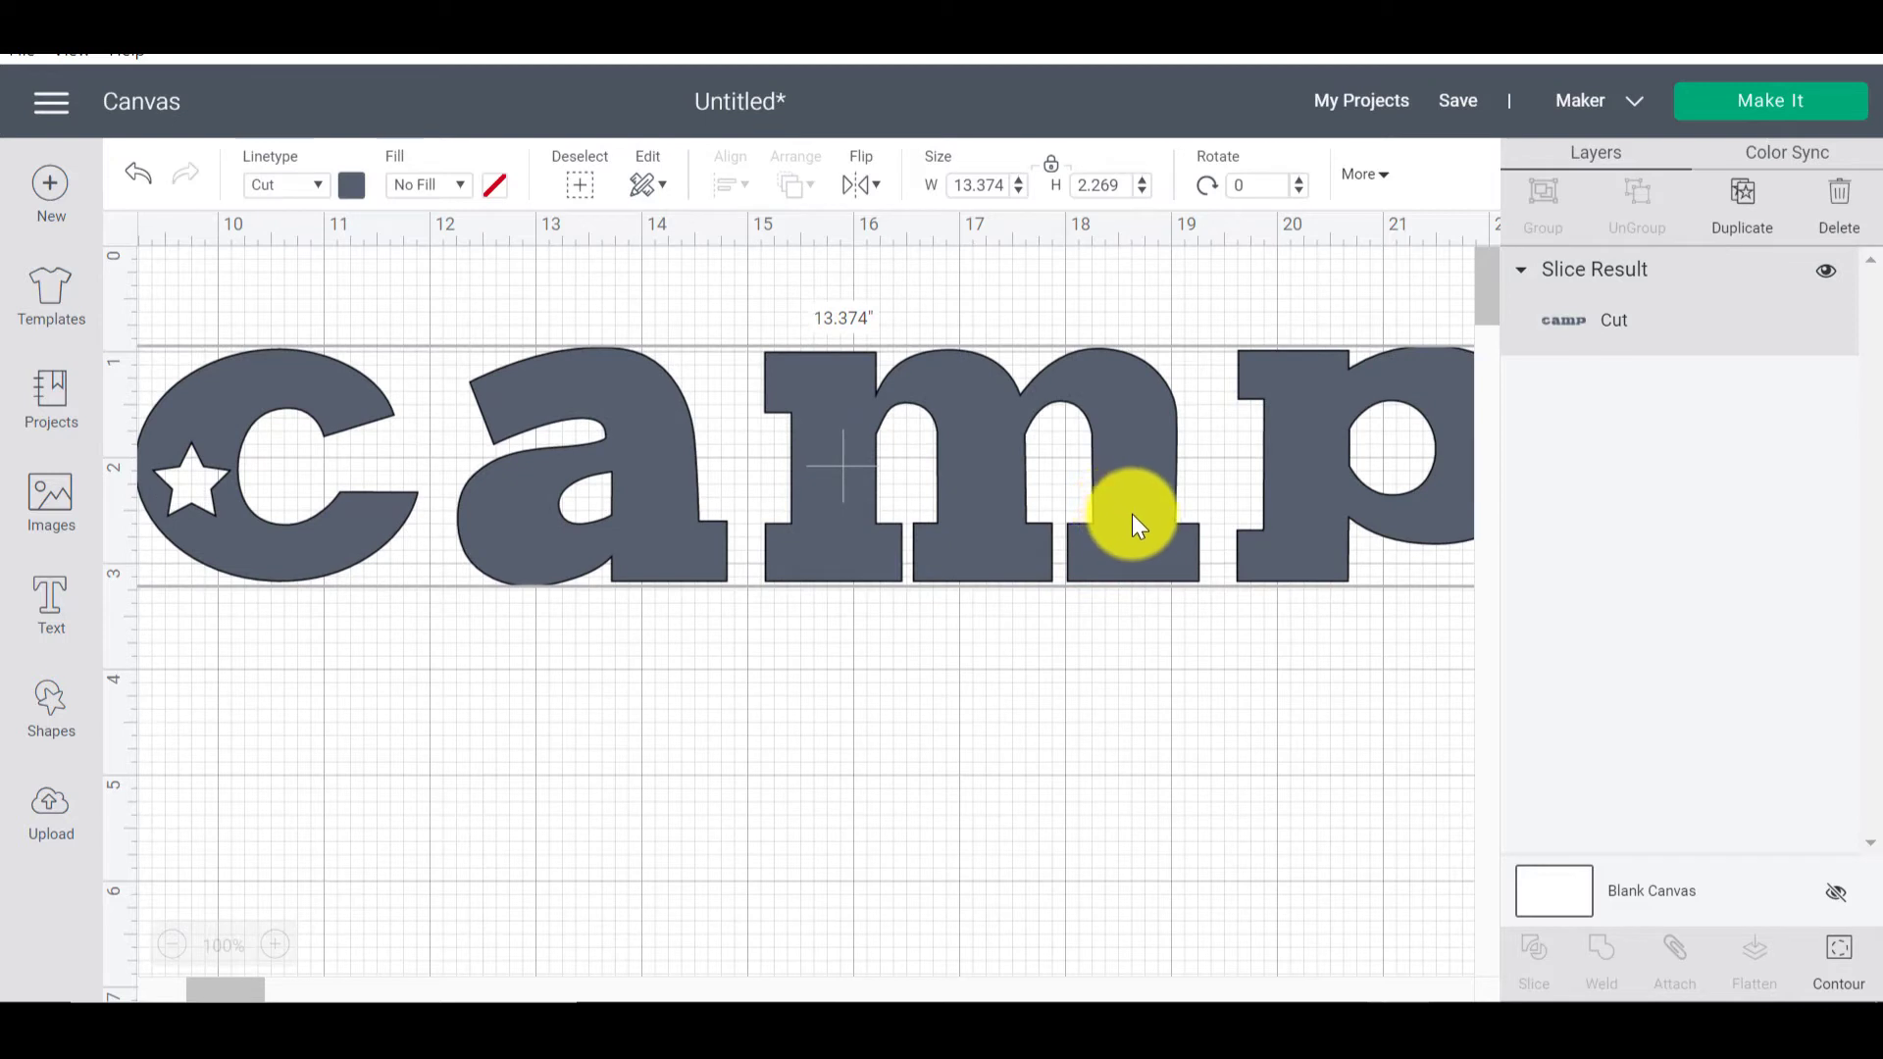